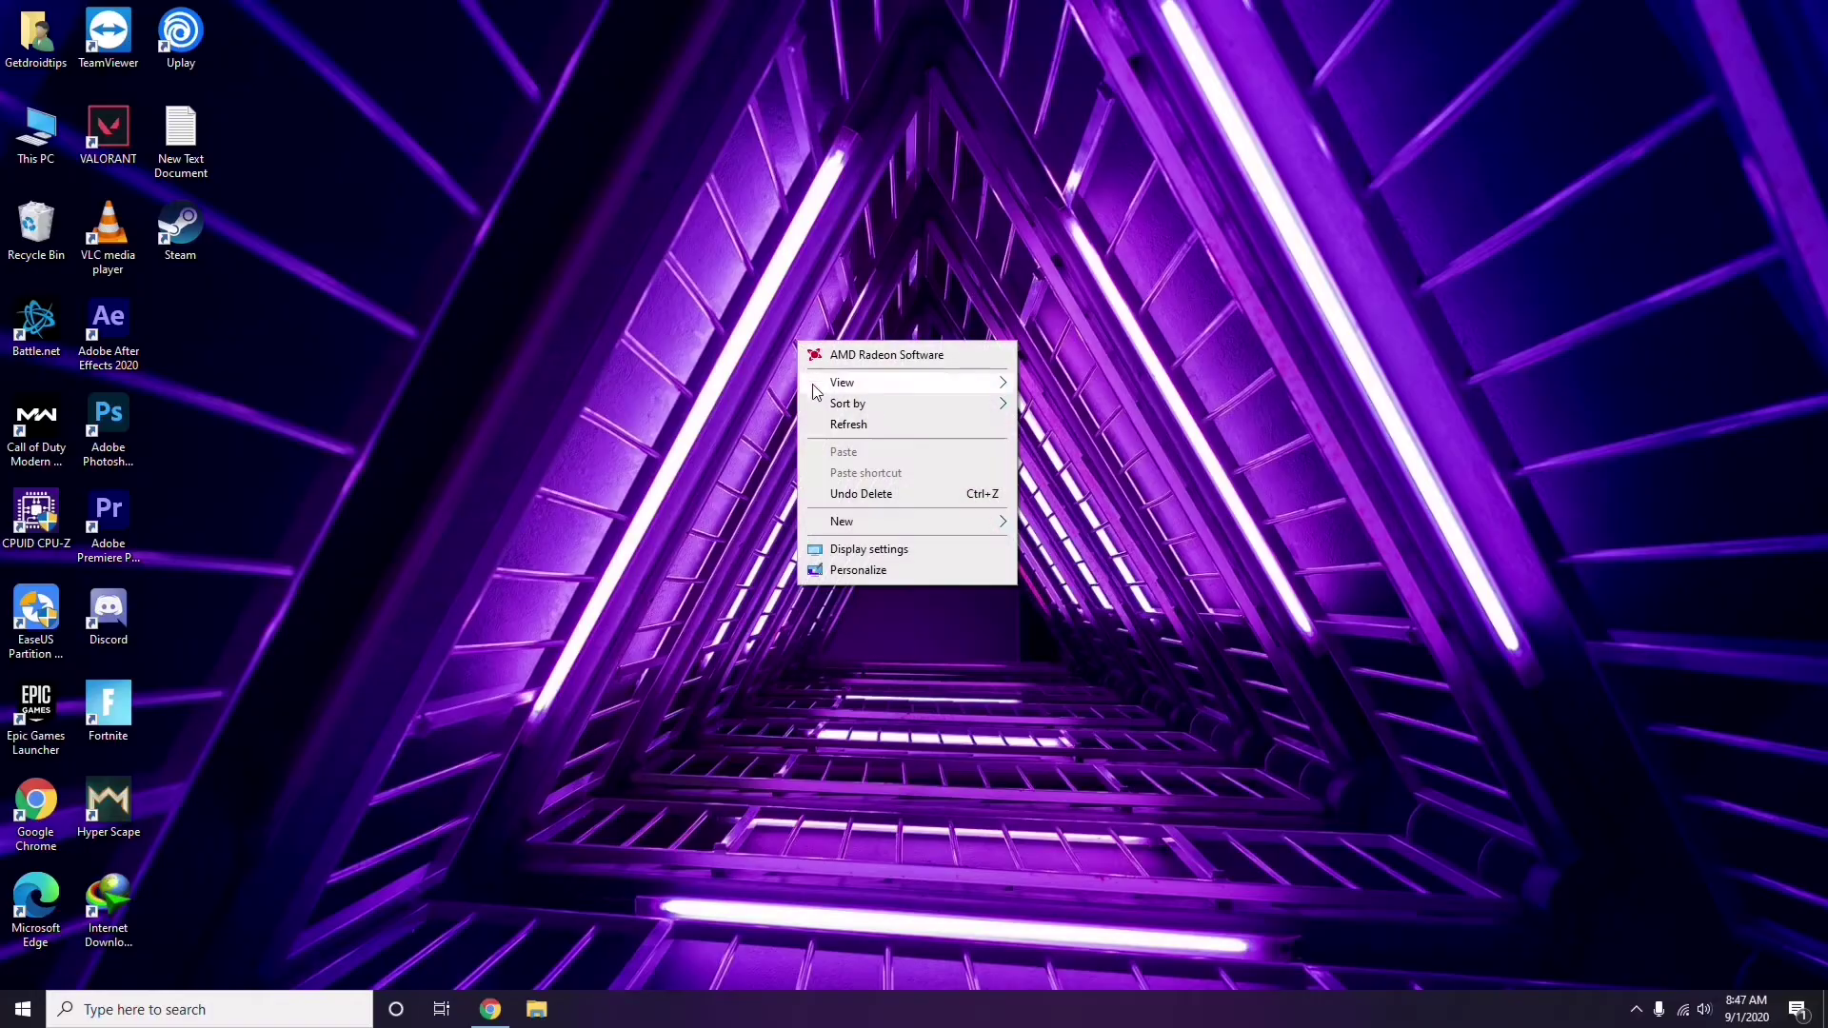
{"action": "left_click", "coordinate": [845, 429]}
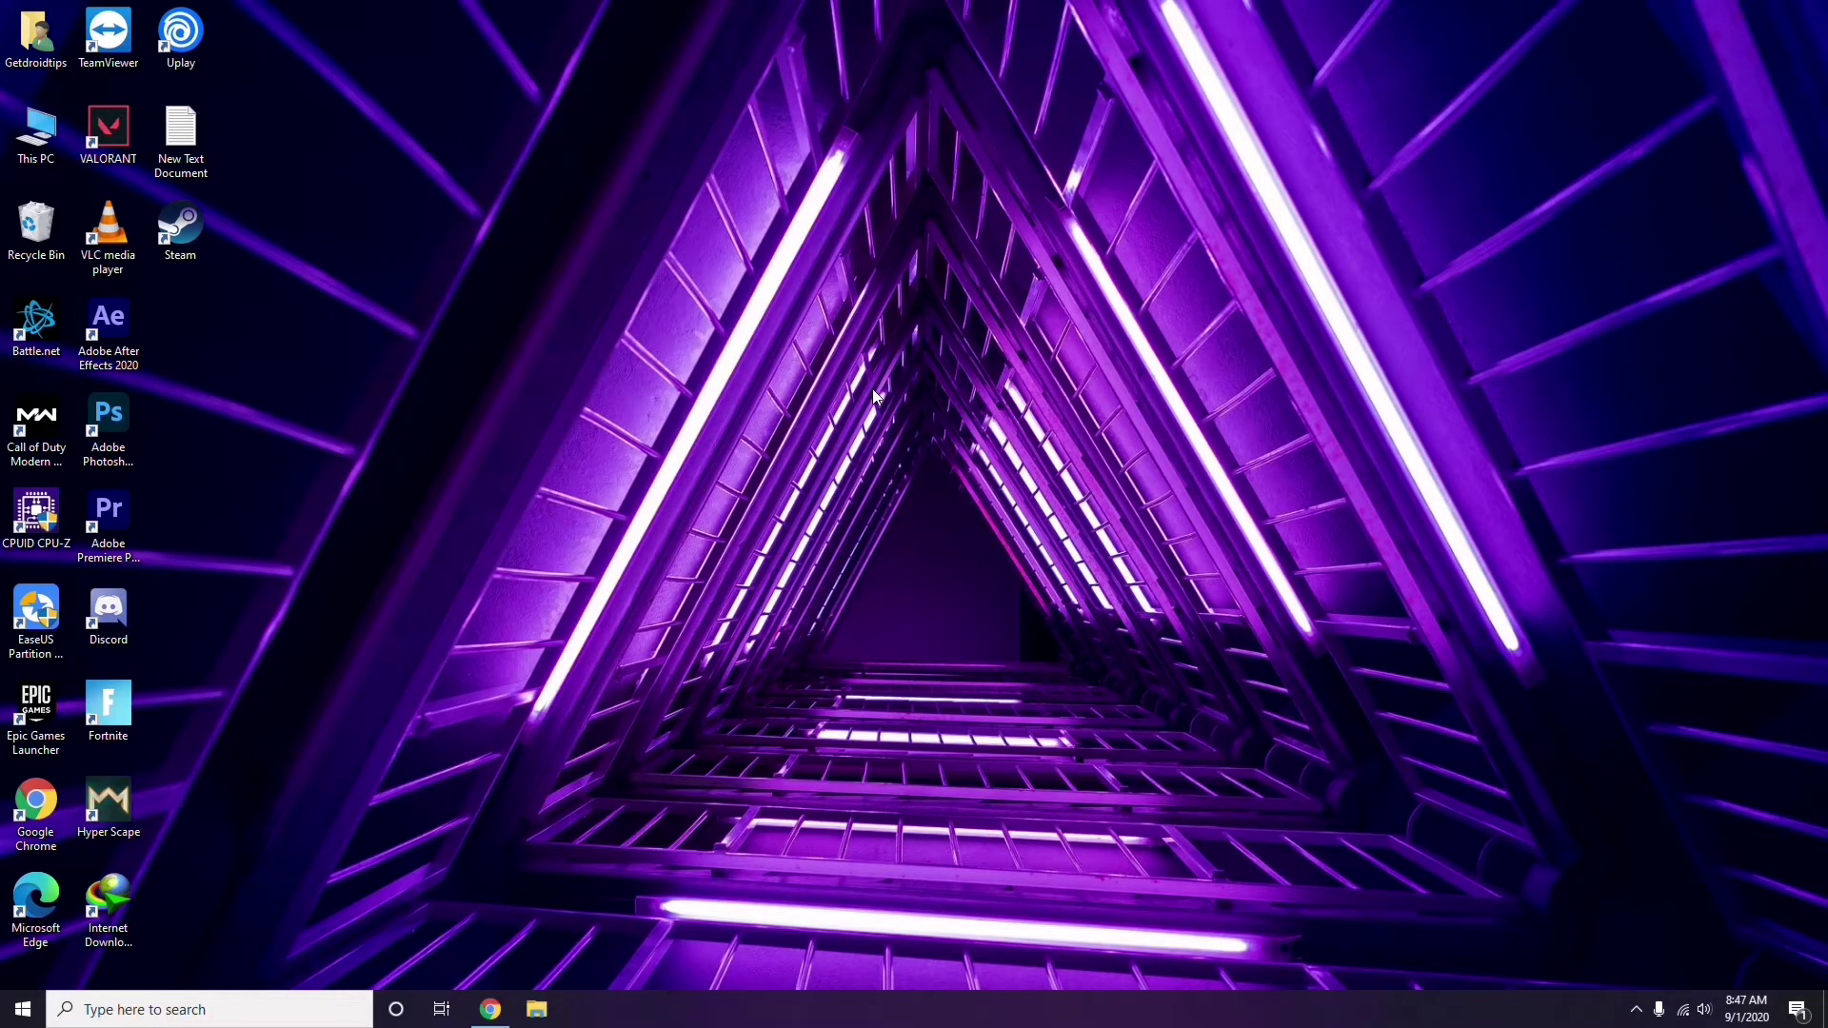
{"action": "right_click", "coordinate": [693, 267]}
{"action": "left_click", "coordinate": [739, 350]}
Step: Open Computer Management for this PC, view the device categories in Device Manager, and close it
{"action": "right_click", "coordinate": [41, 159]}
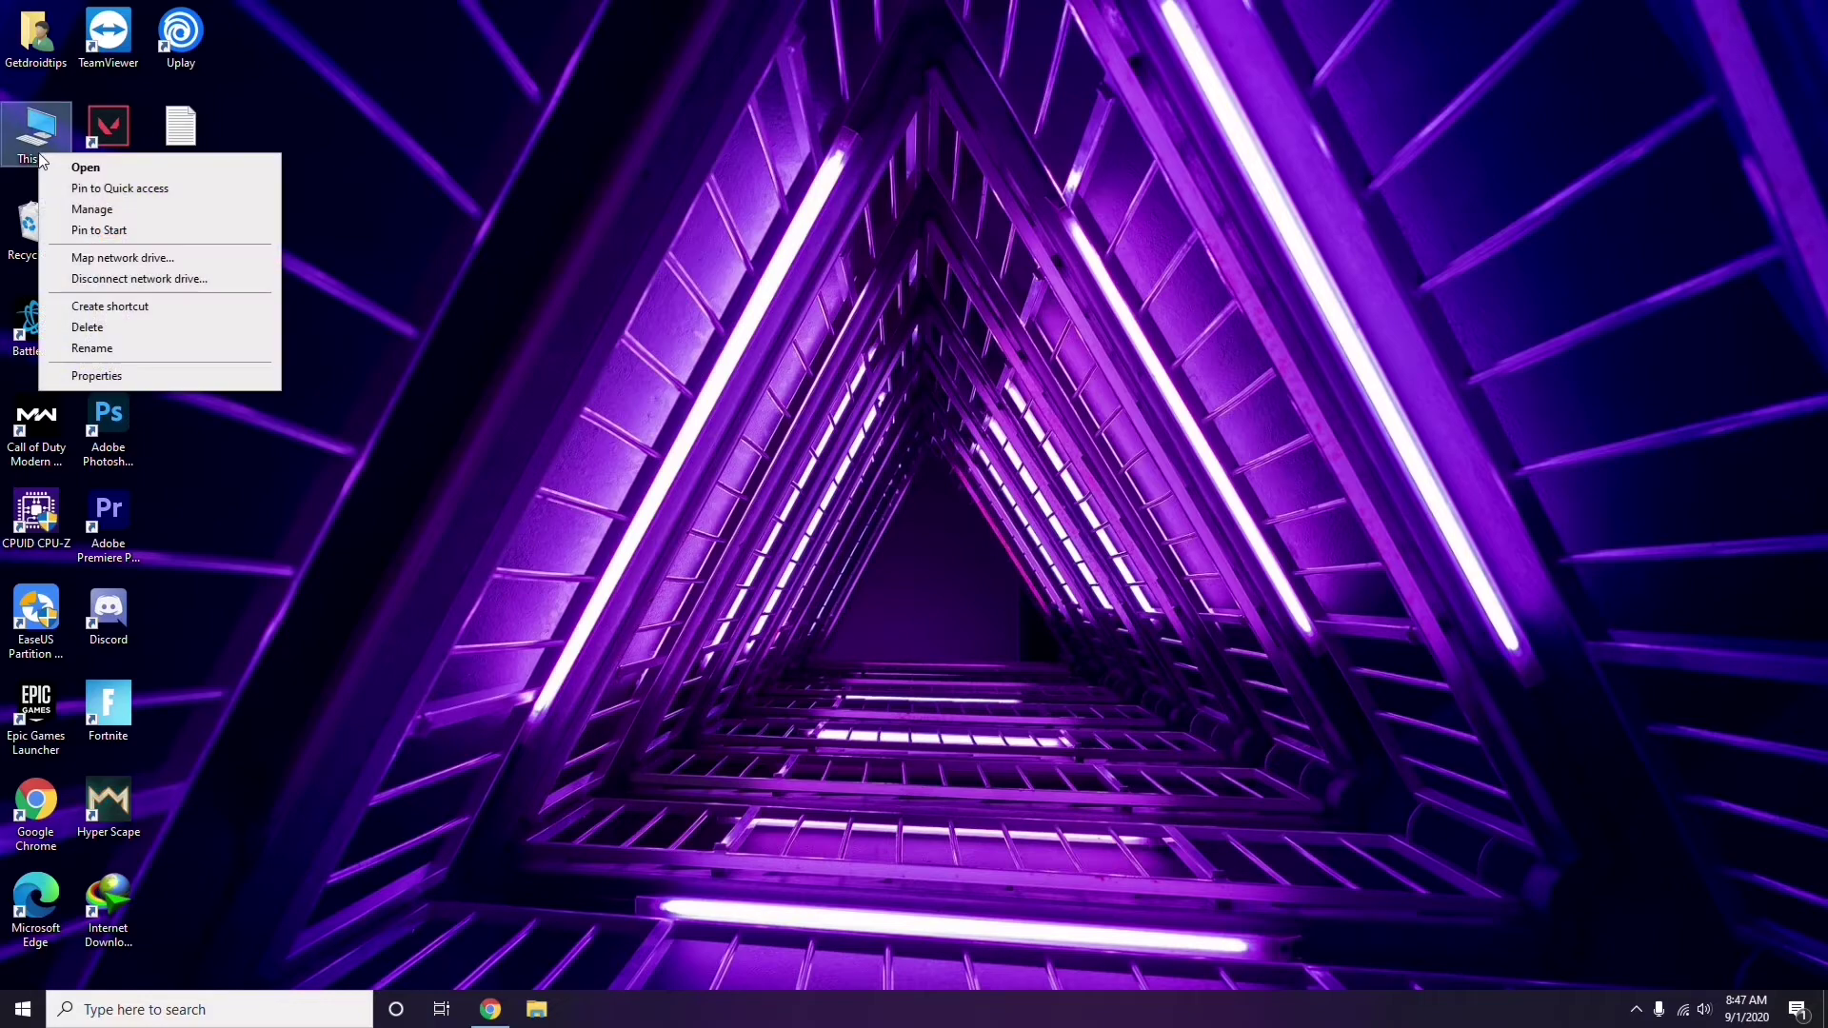
{"action": "left_click", "coordinate": [101, 211]}
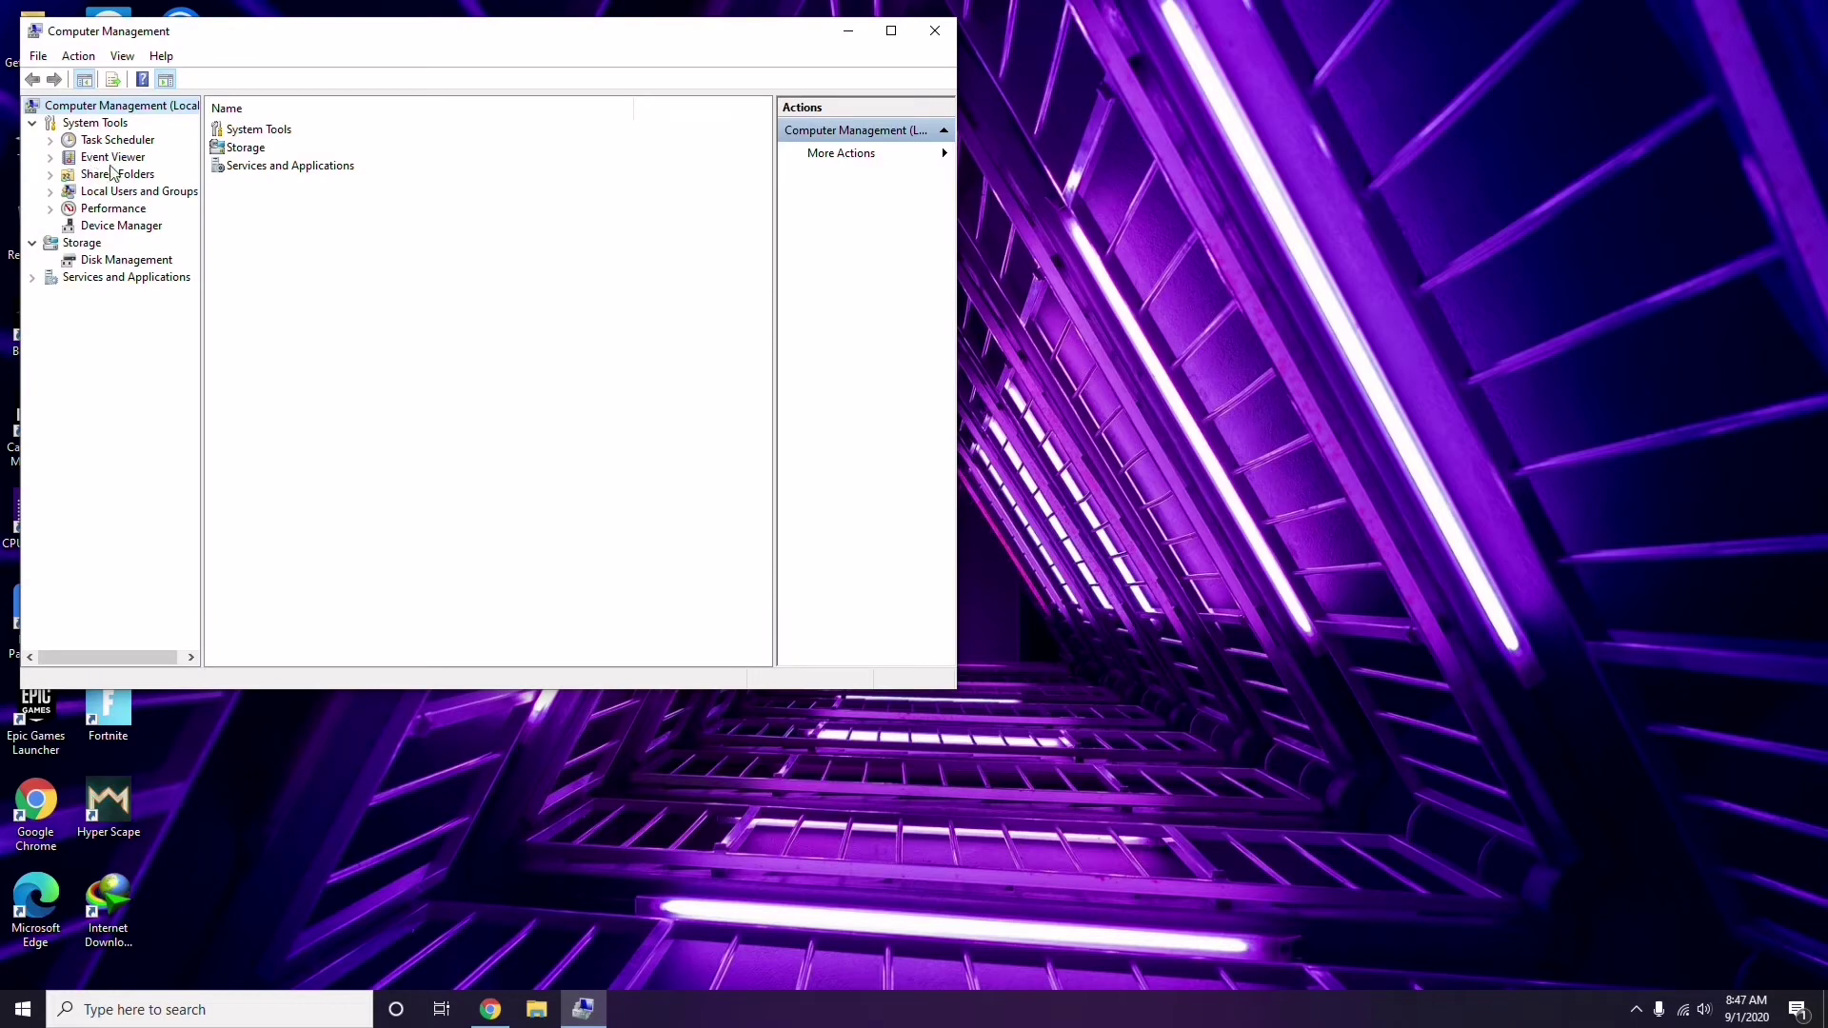
{"action": "left_click", "coordinate": [111, 225]}
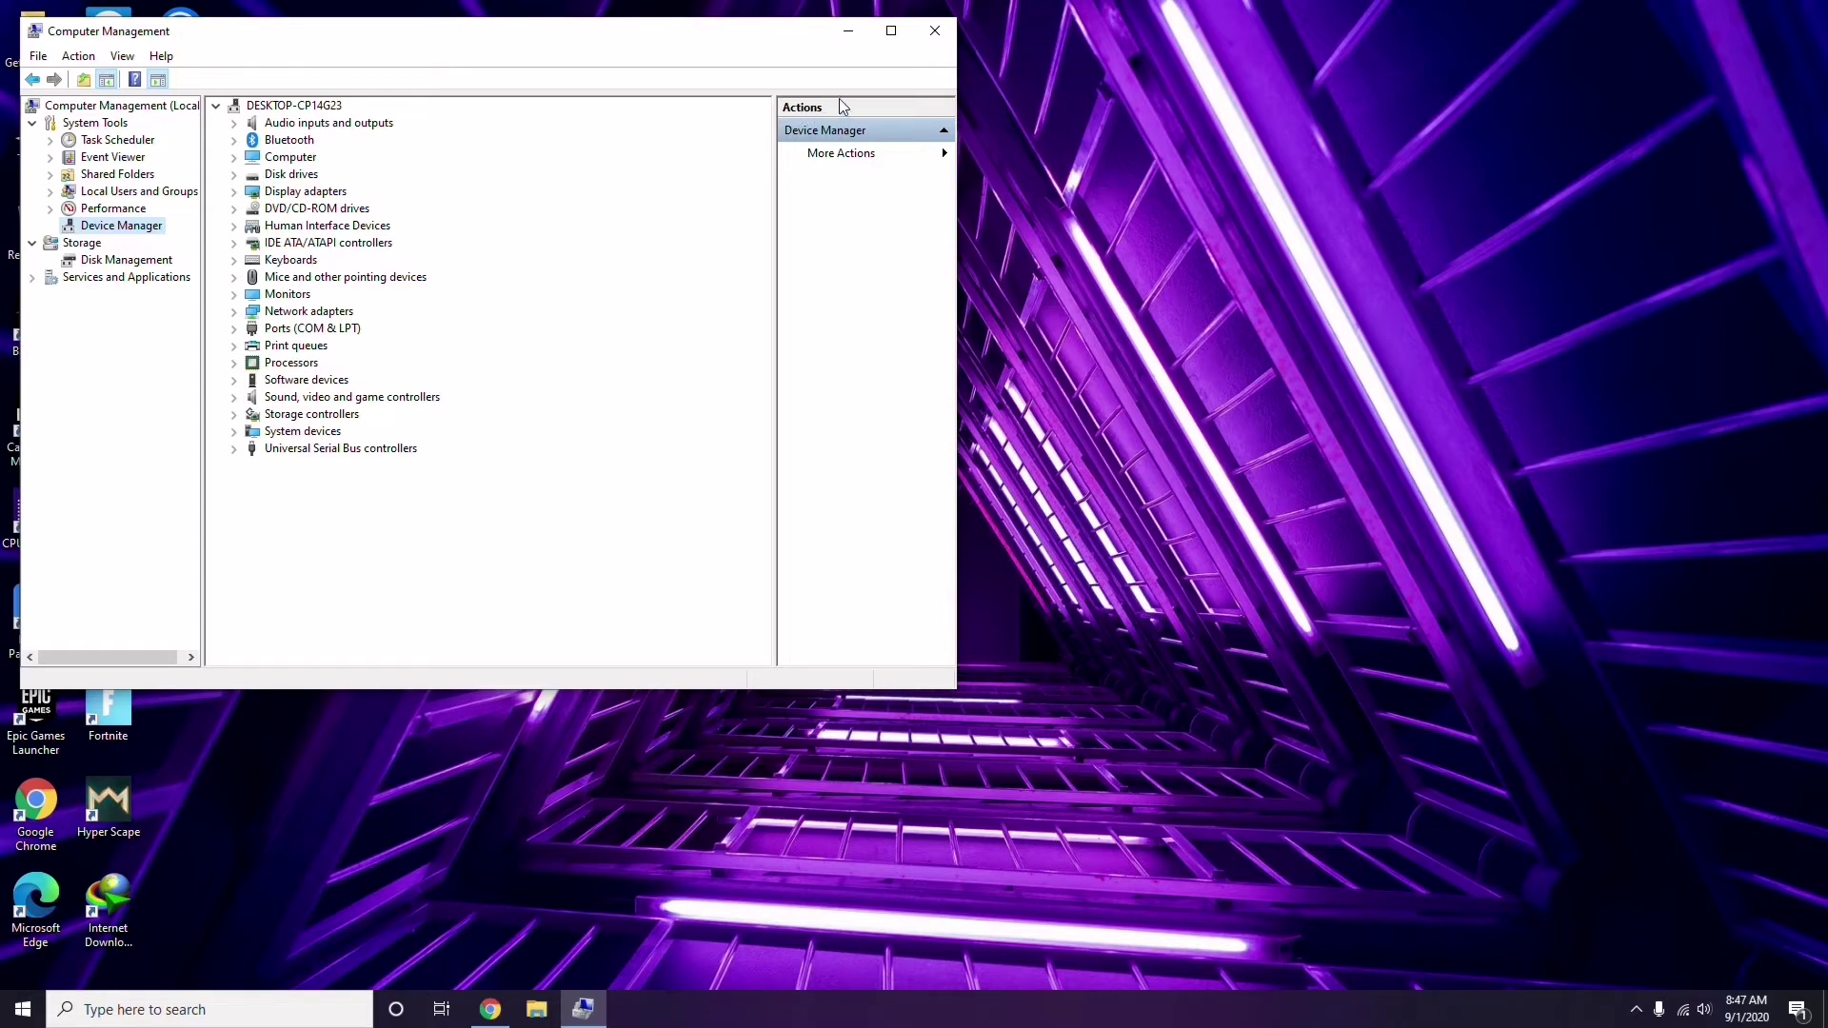
{"action": "left_click", "coordinate": [935, 31]}
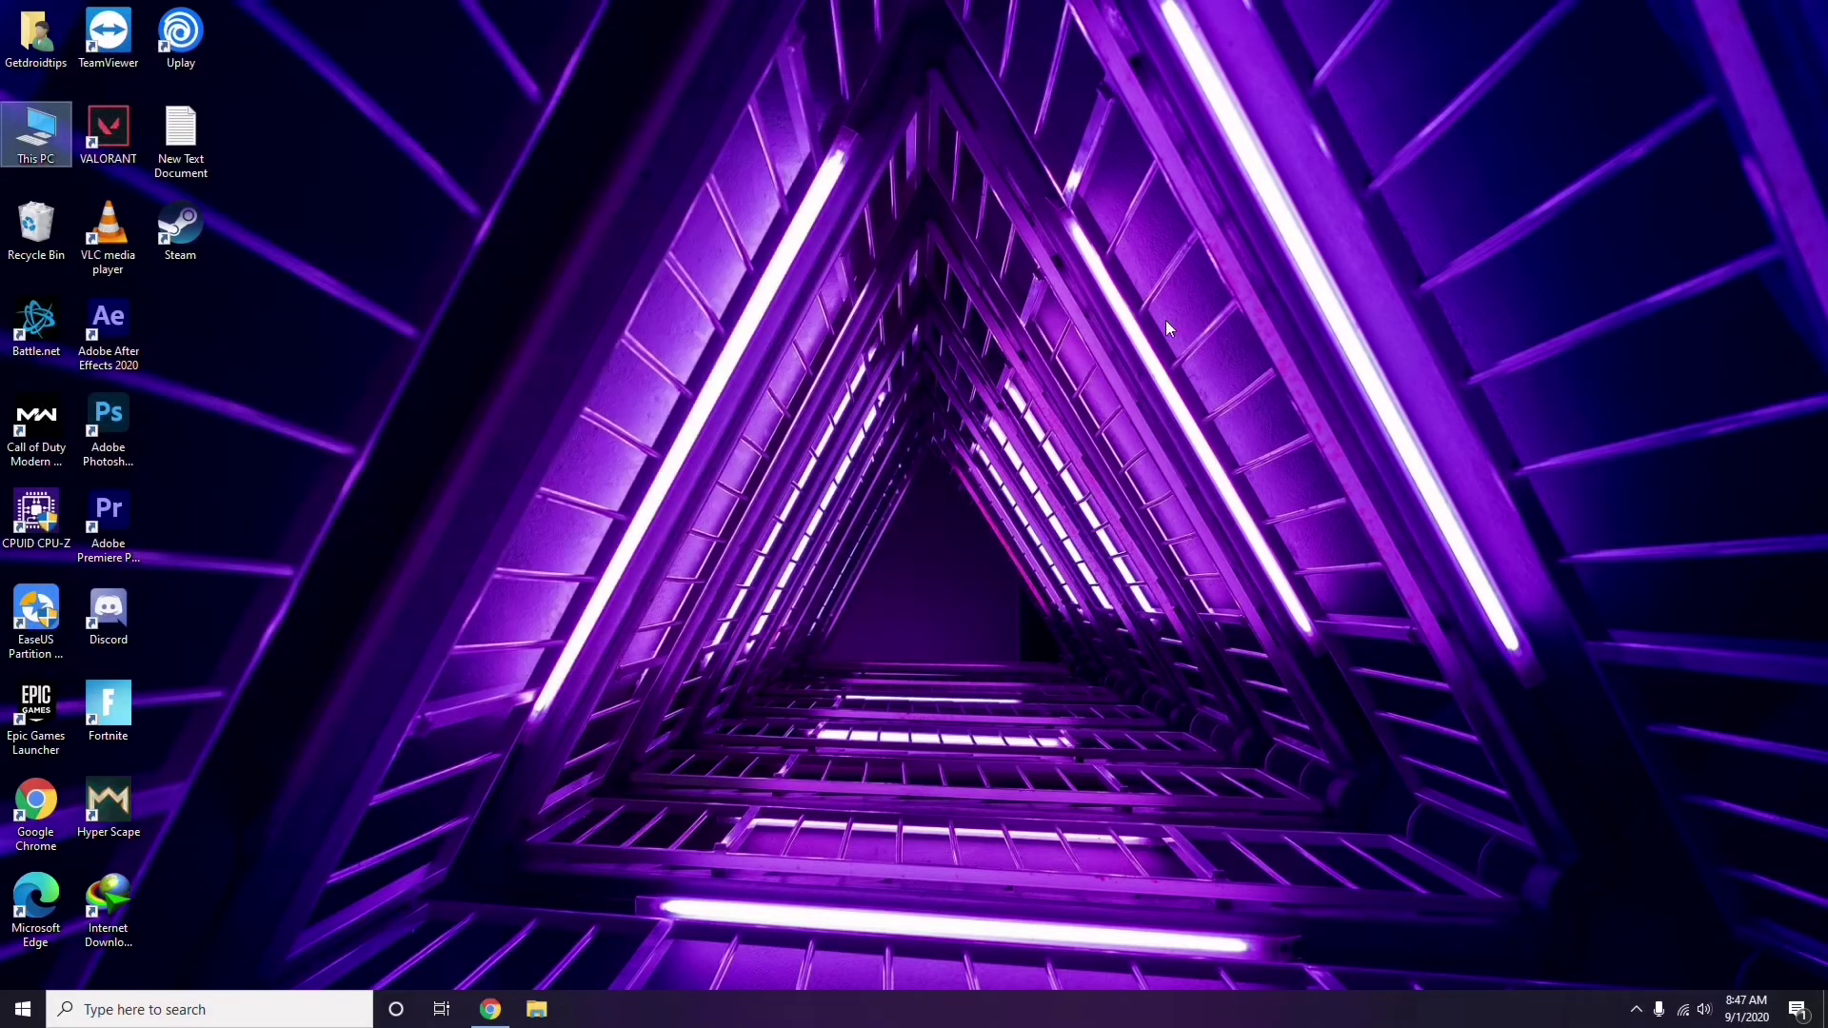
Step: Open AMD Radeon Software, look over its System, Graphics, Display and Home pages for driver information, and close it
{"action": "left_click", "coordinate": [1636, 1010]}
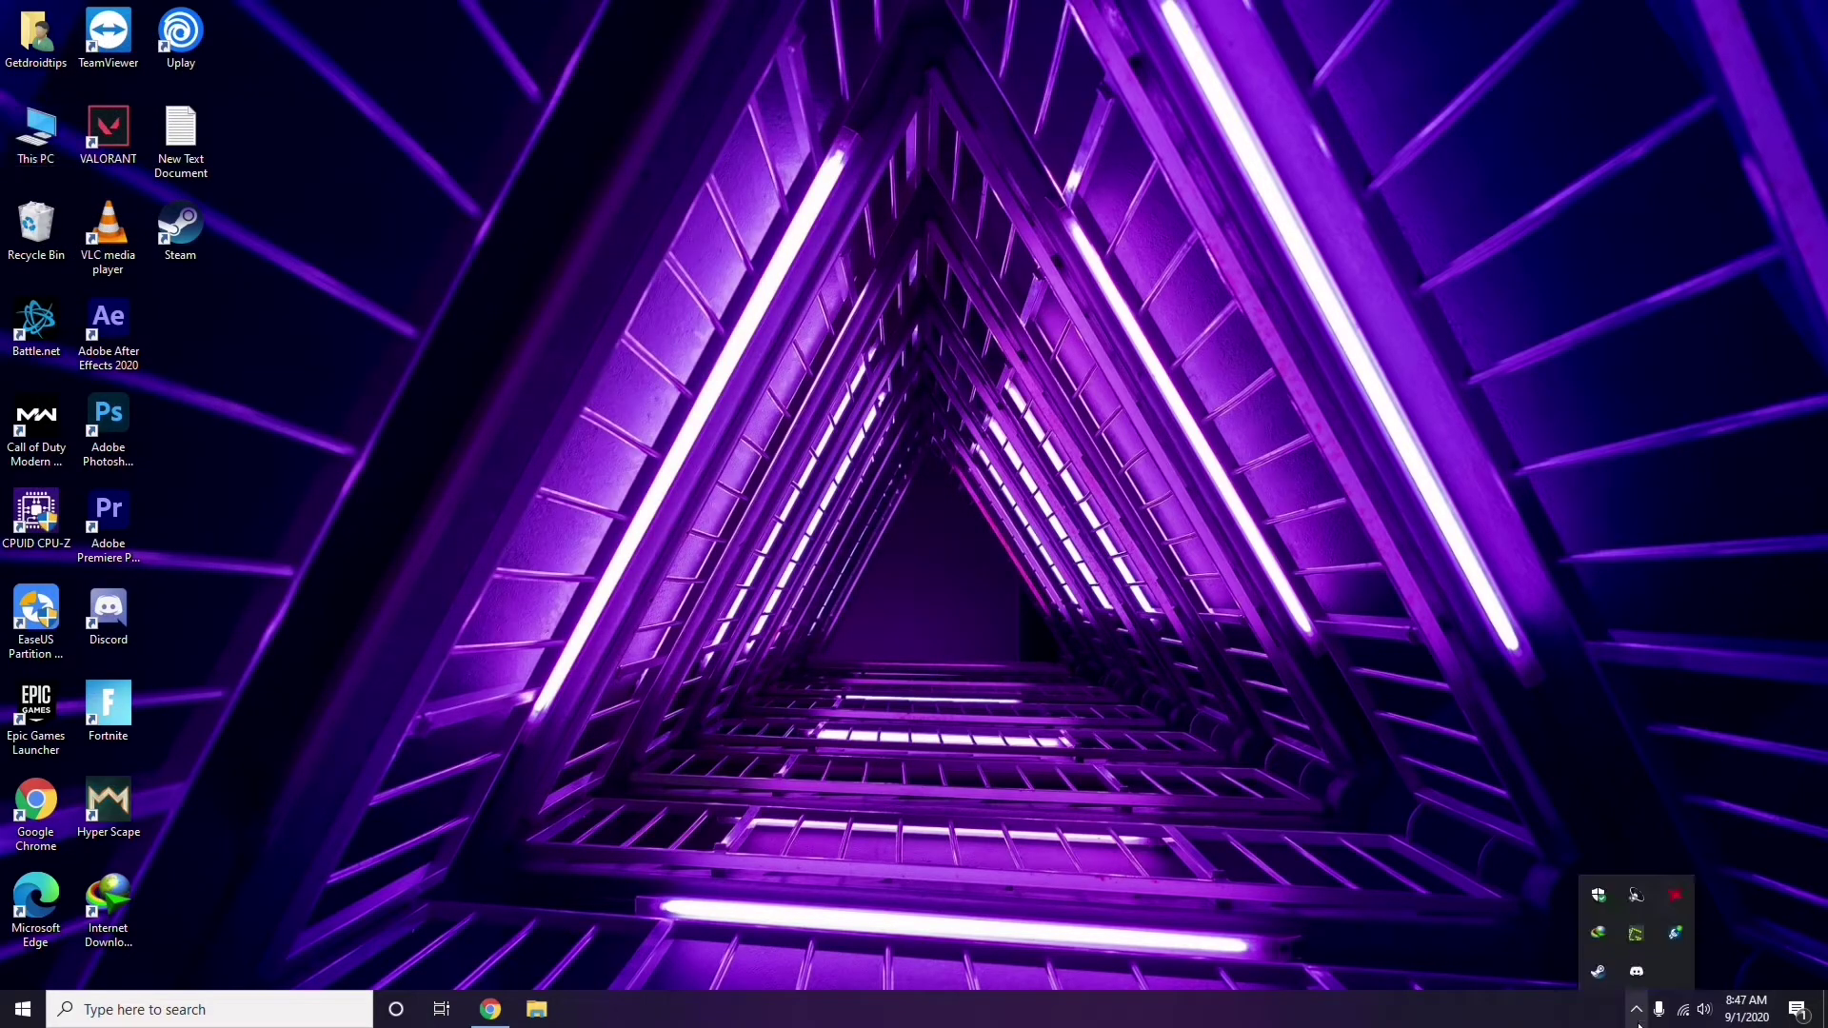
{"action": "left_click", "coordinate": [1674, 898]}
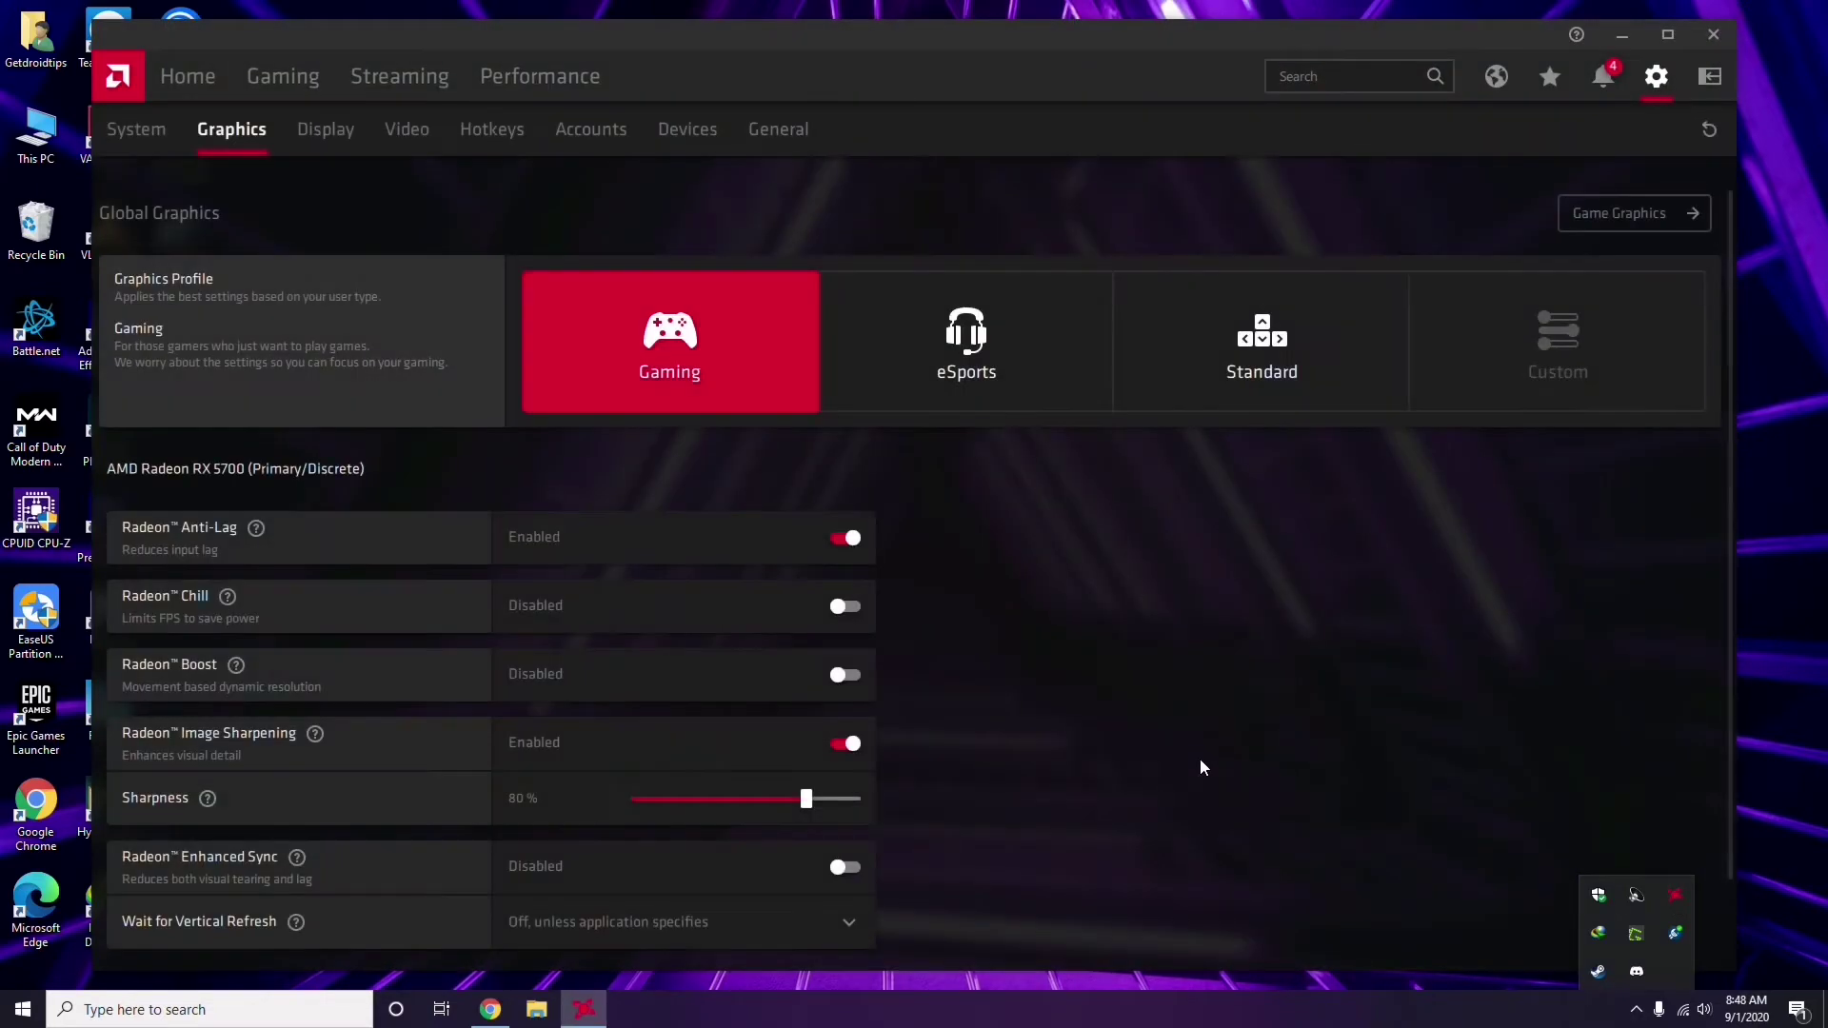
{"action": "left_click", "coordinate": [156, 133]}
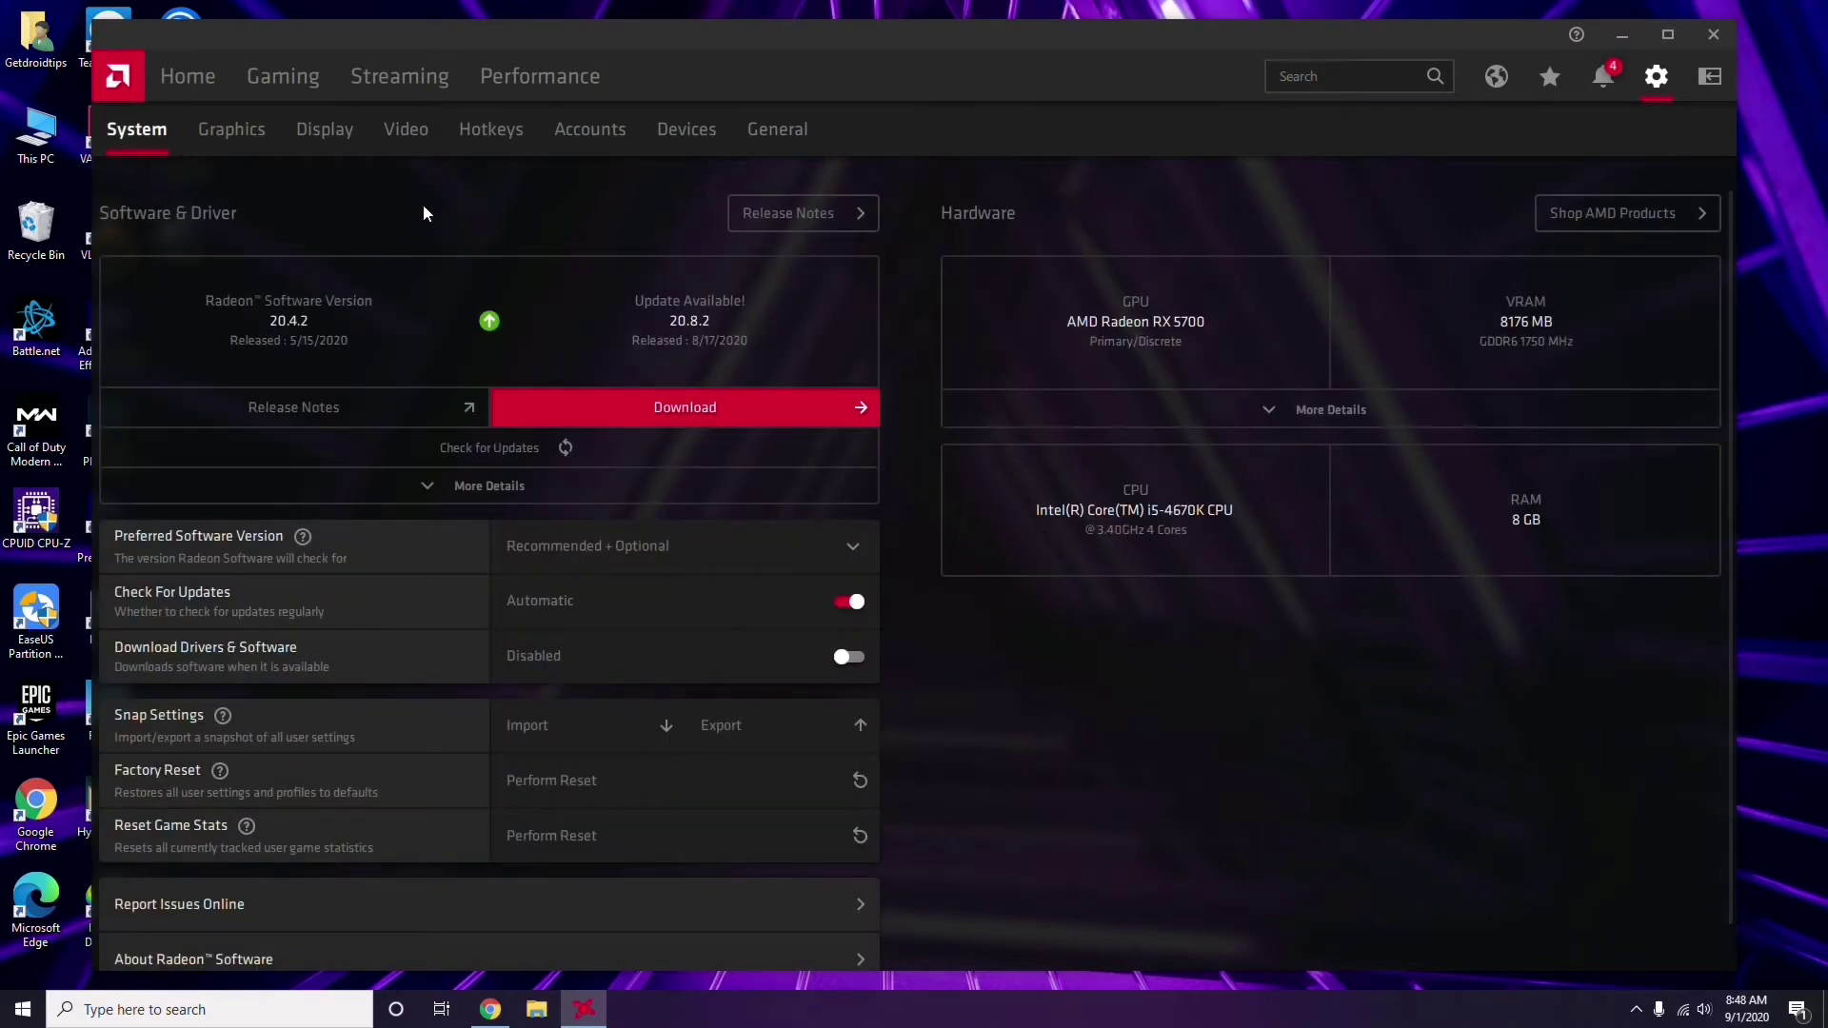
{"action": "left_click", "coordinate": [225, 134]}
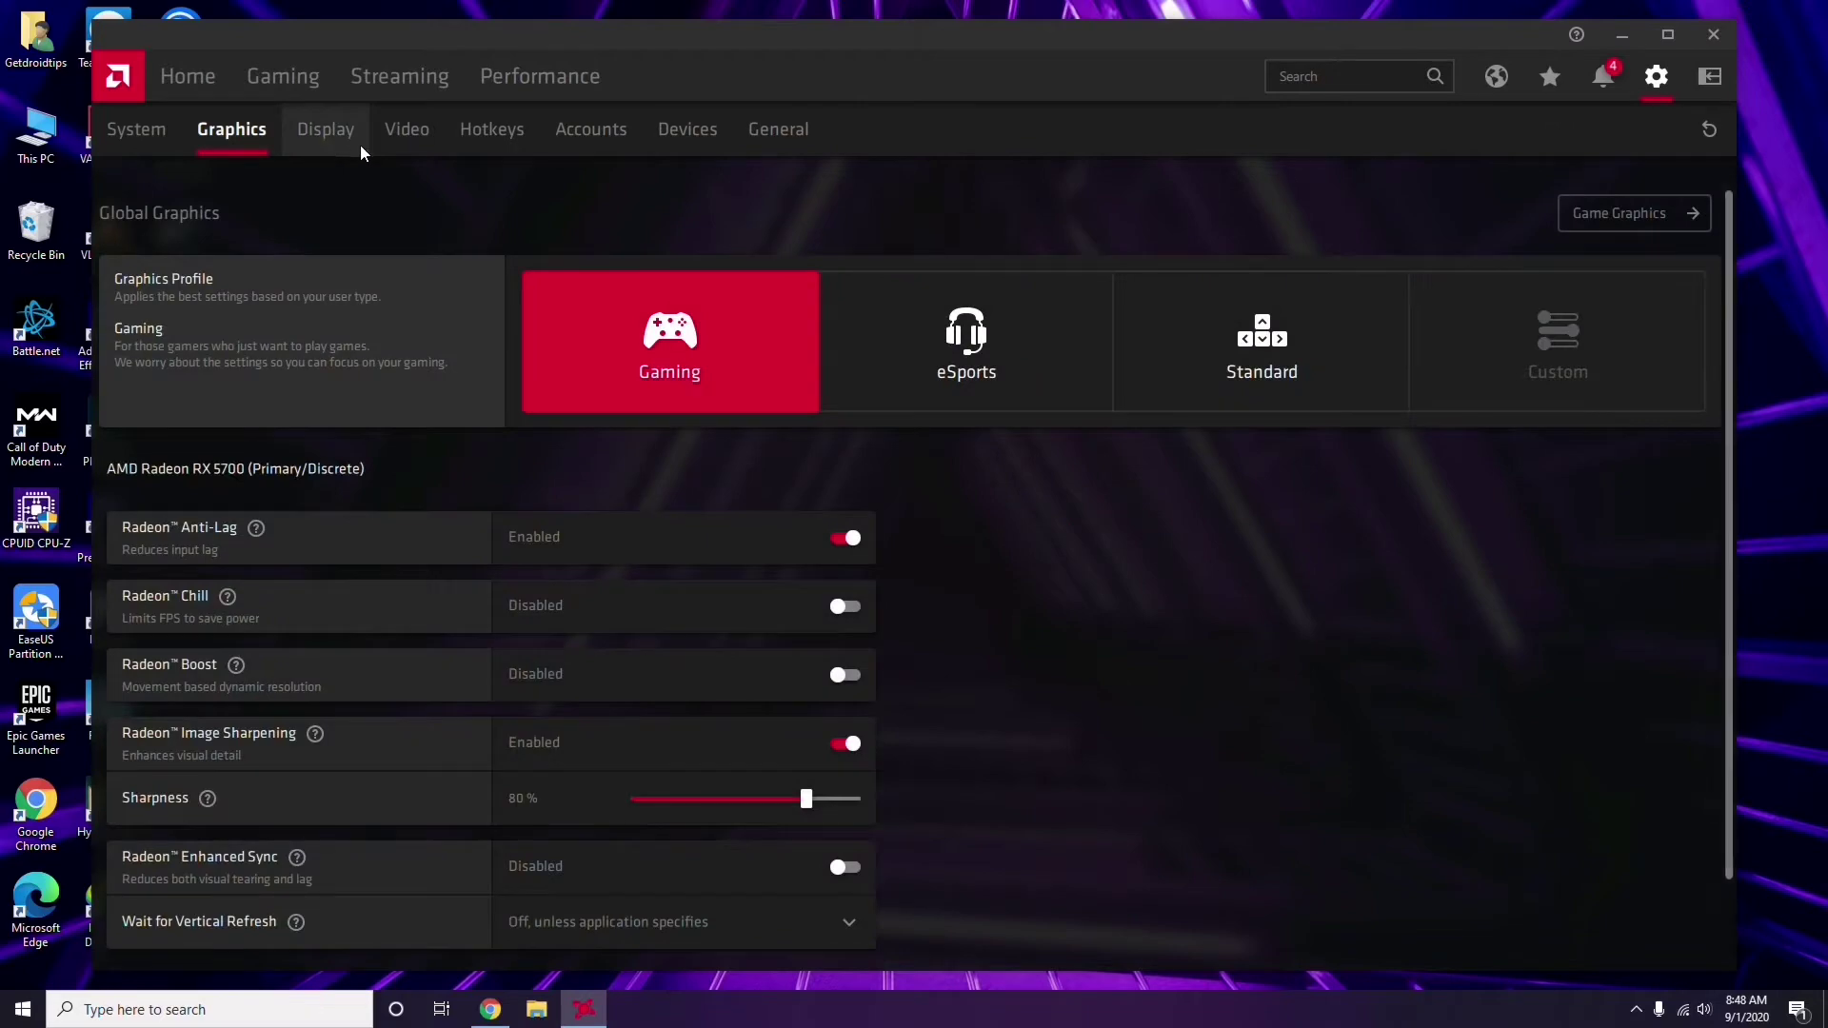
{"action": "left_click", "coordinate": [345, 143]}
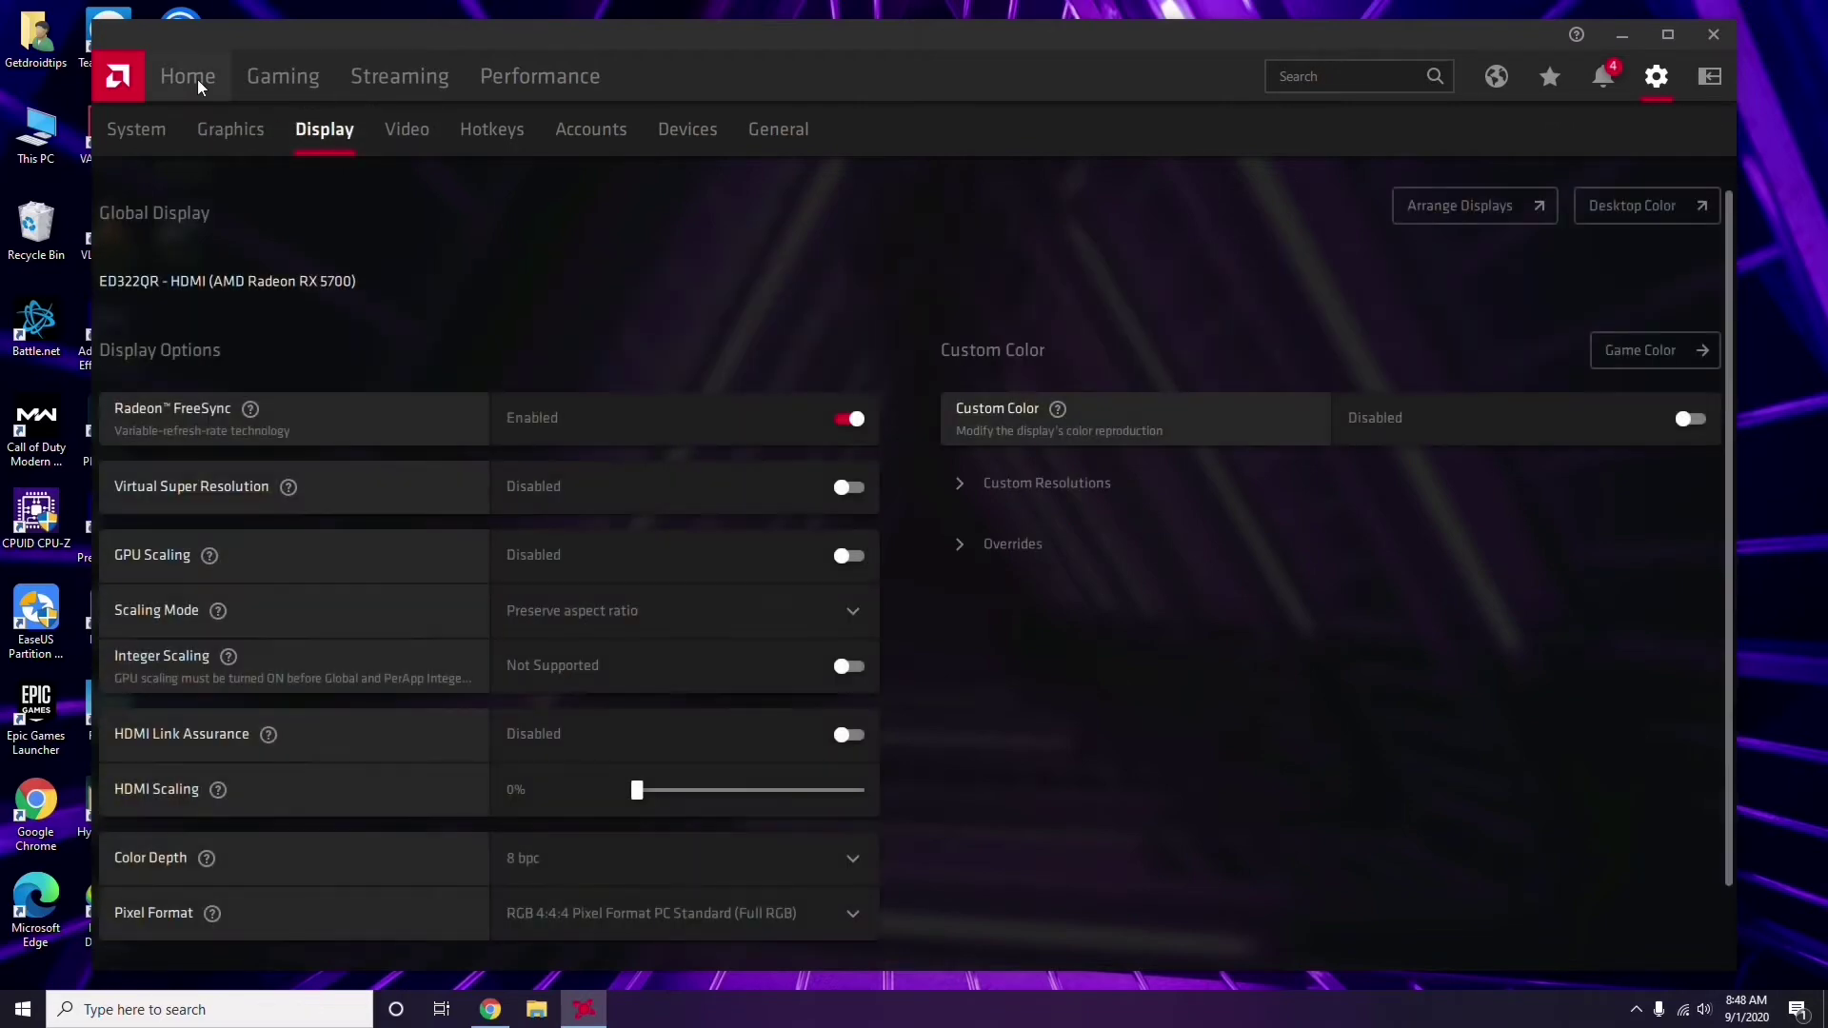
{"action": "left_click", "coordinate": [200, 84]}
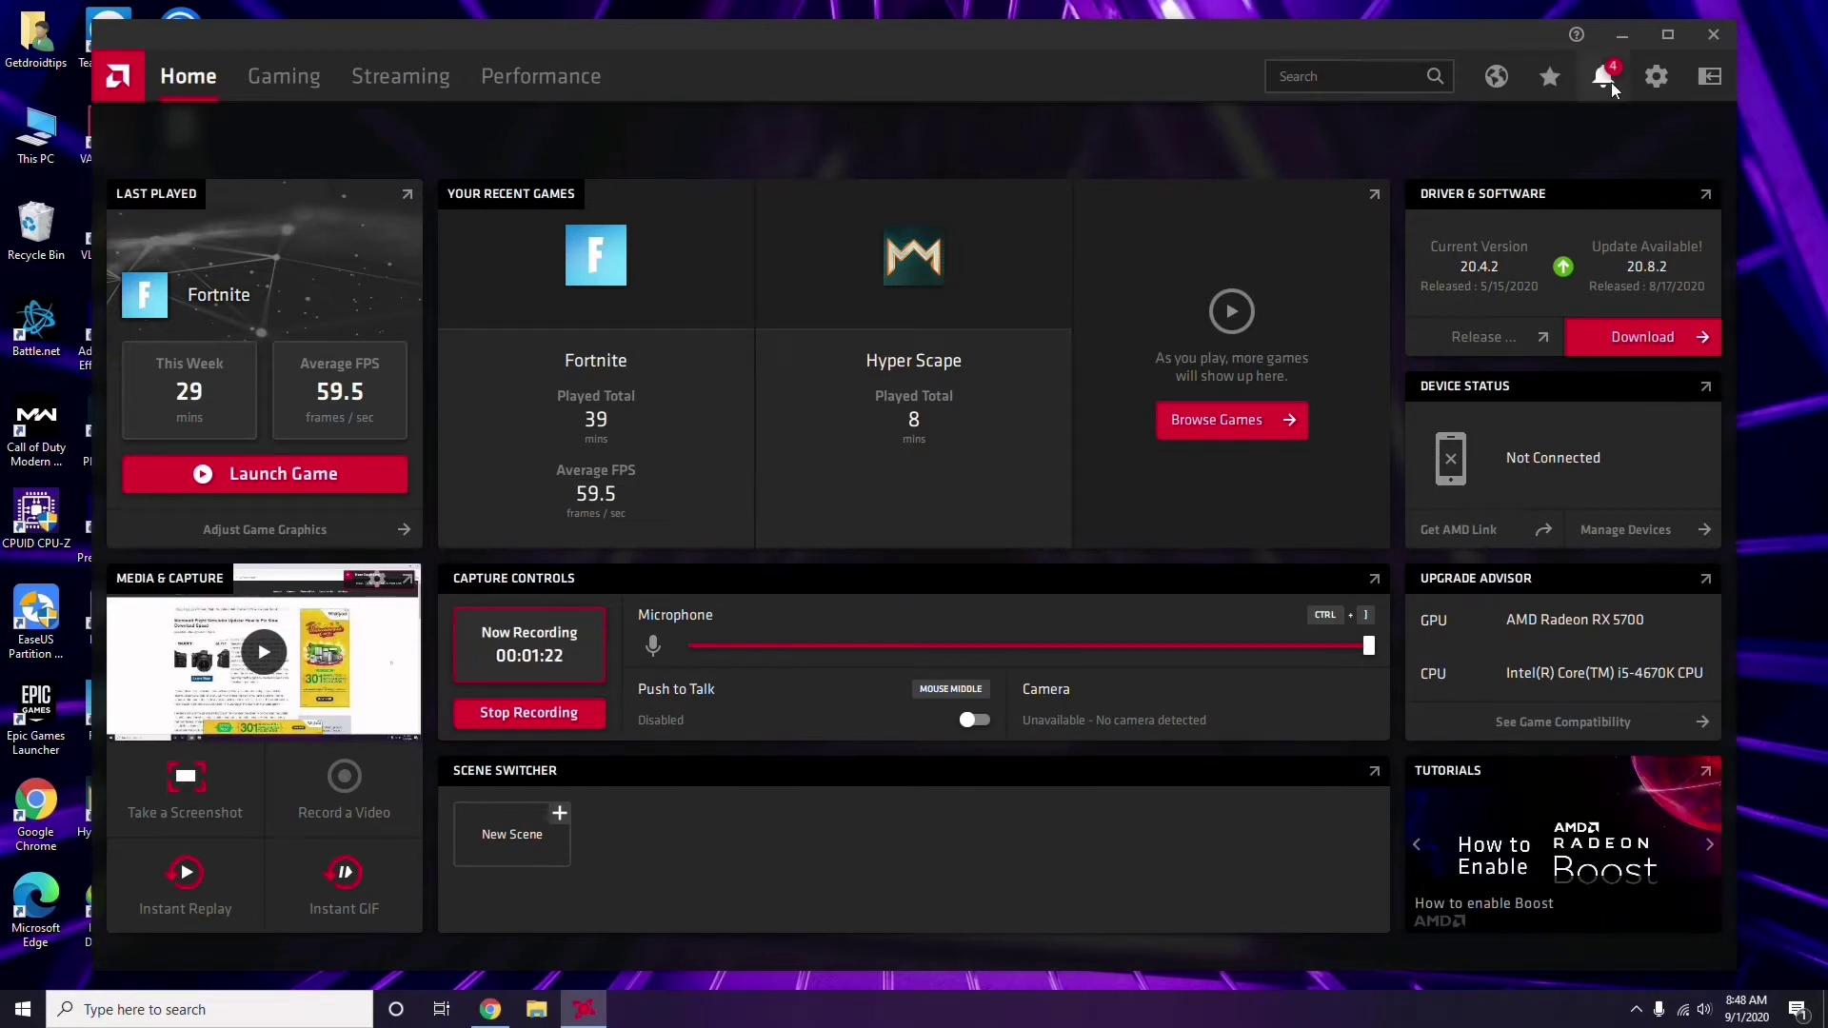
{"action": "left_click", "coordinate": [1721, 36]}
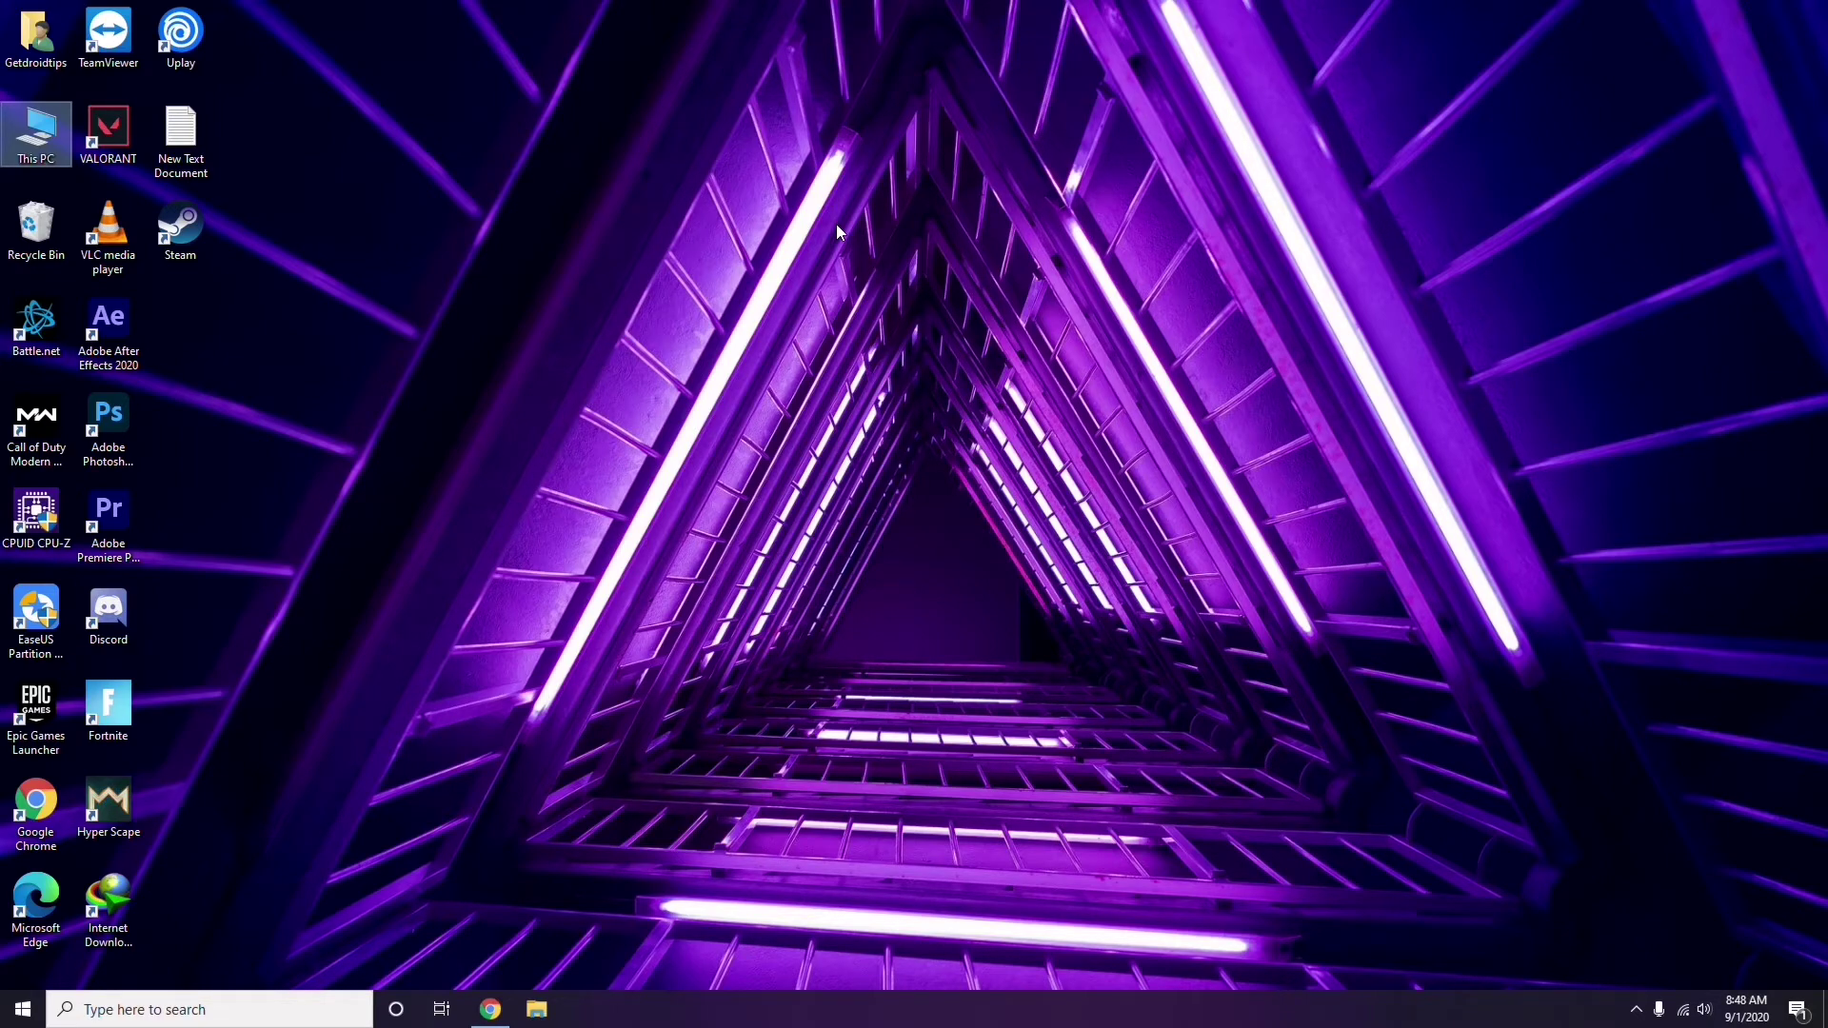
{"action": "right_click", "coordinate": [384, 249]}
{"action": "left_click", "coordinate": [414, 339]}
Step: Launch Steam, turn off the Steam Overlay while in-game in the In-Game settings, save, and close Steam
{"action": "double_click", "coordinate": [181, 230]}
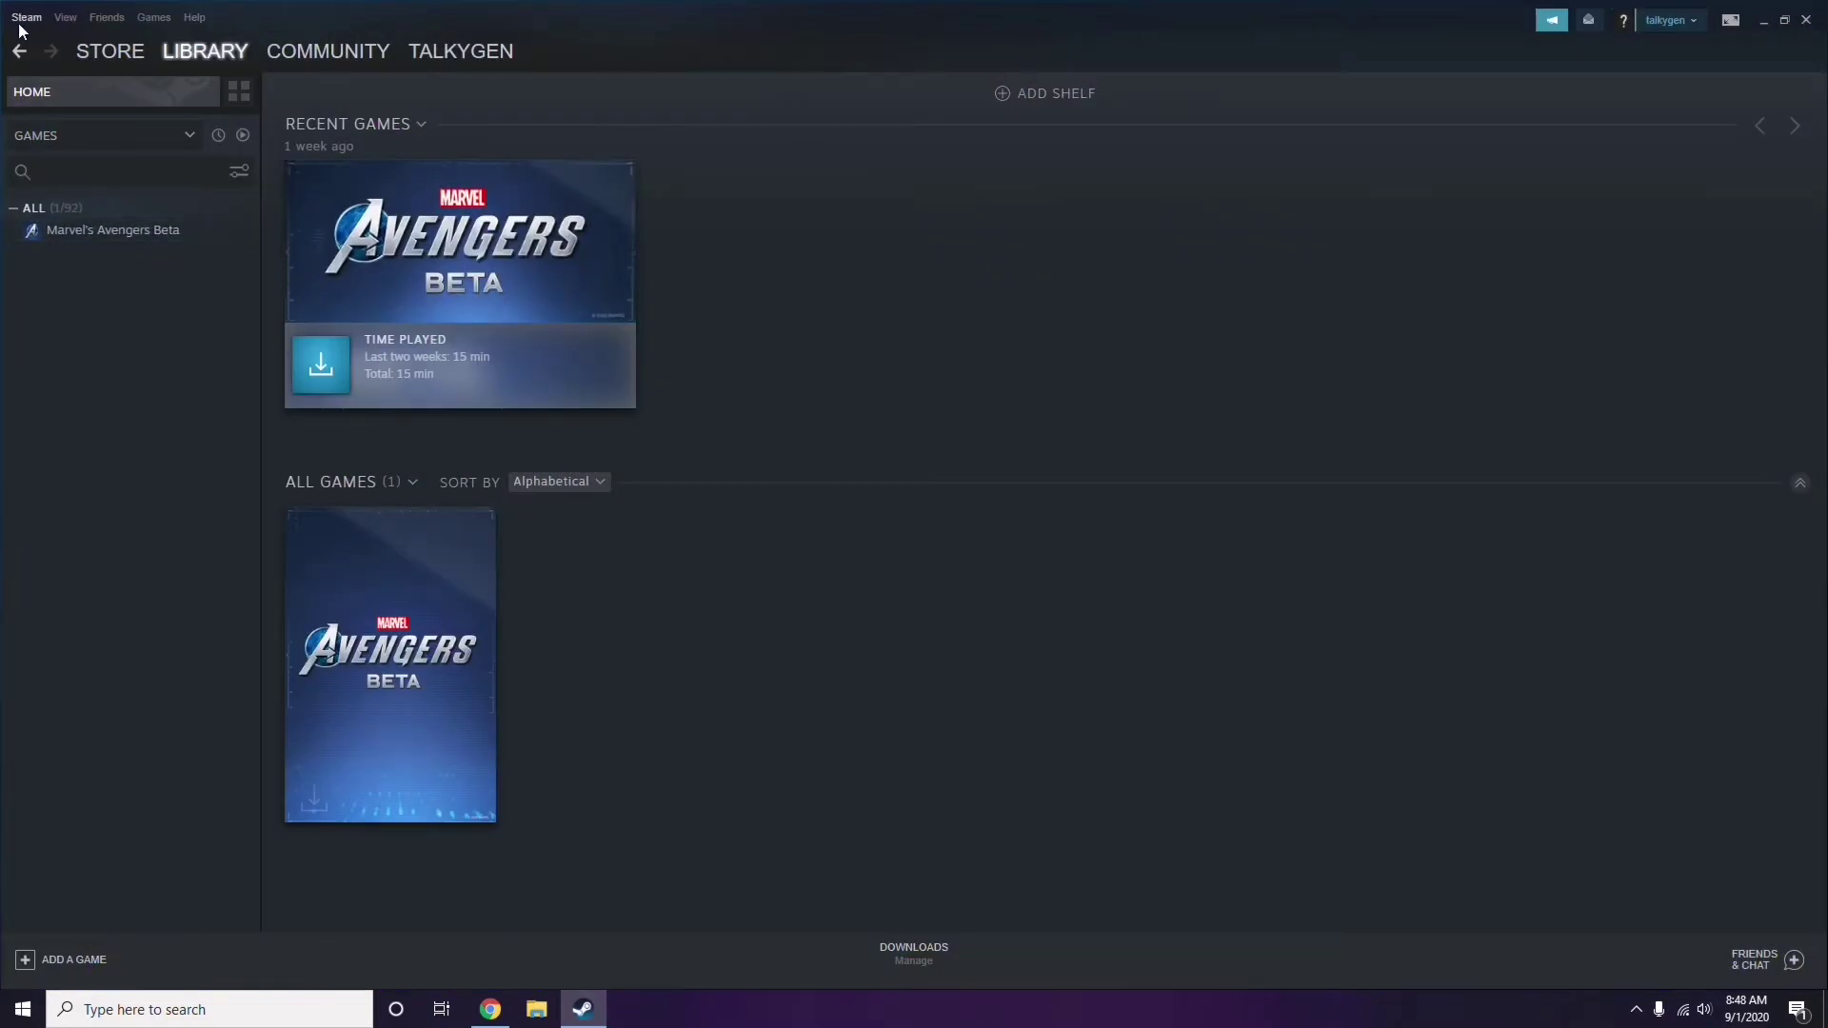
{"action": "left_click", "coordinate": [23, 18]}
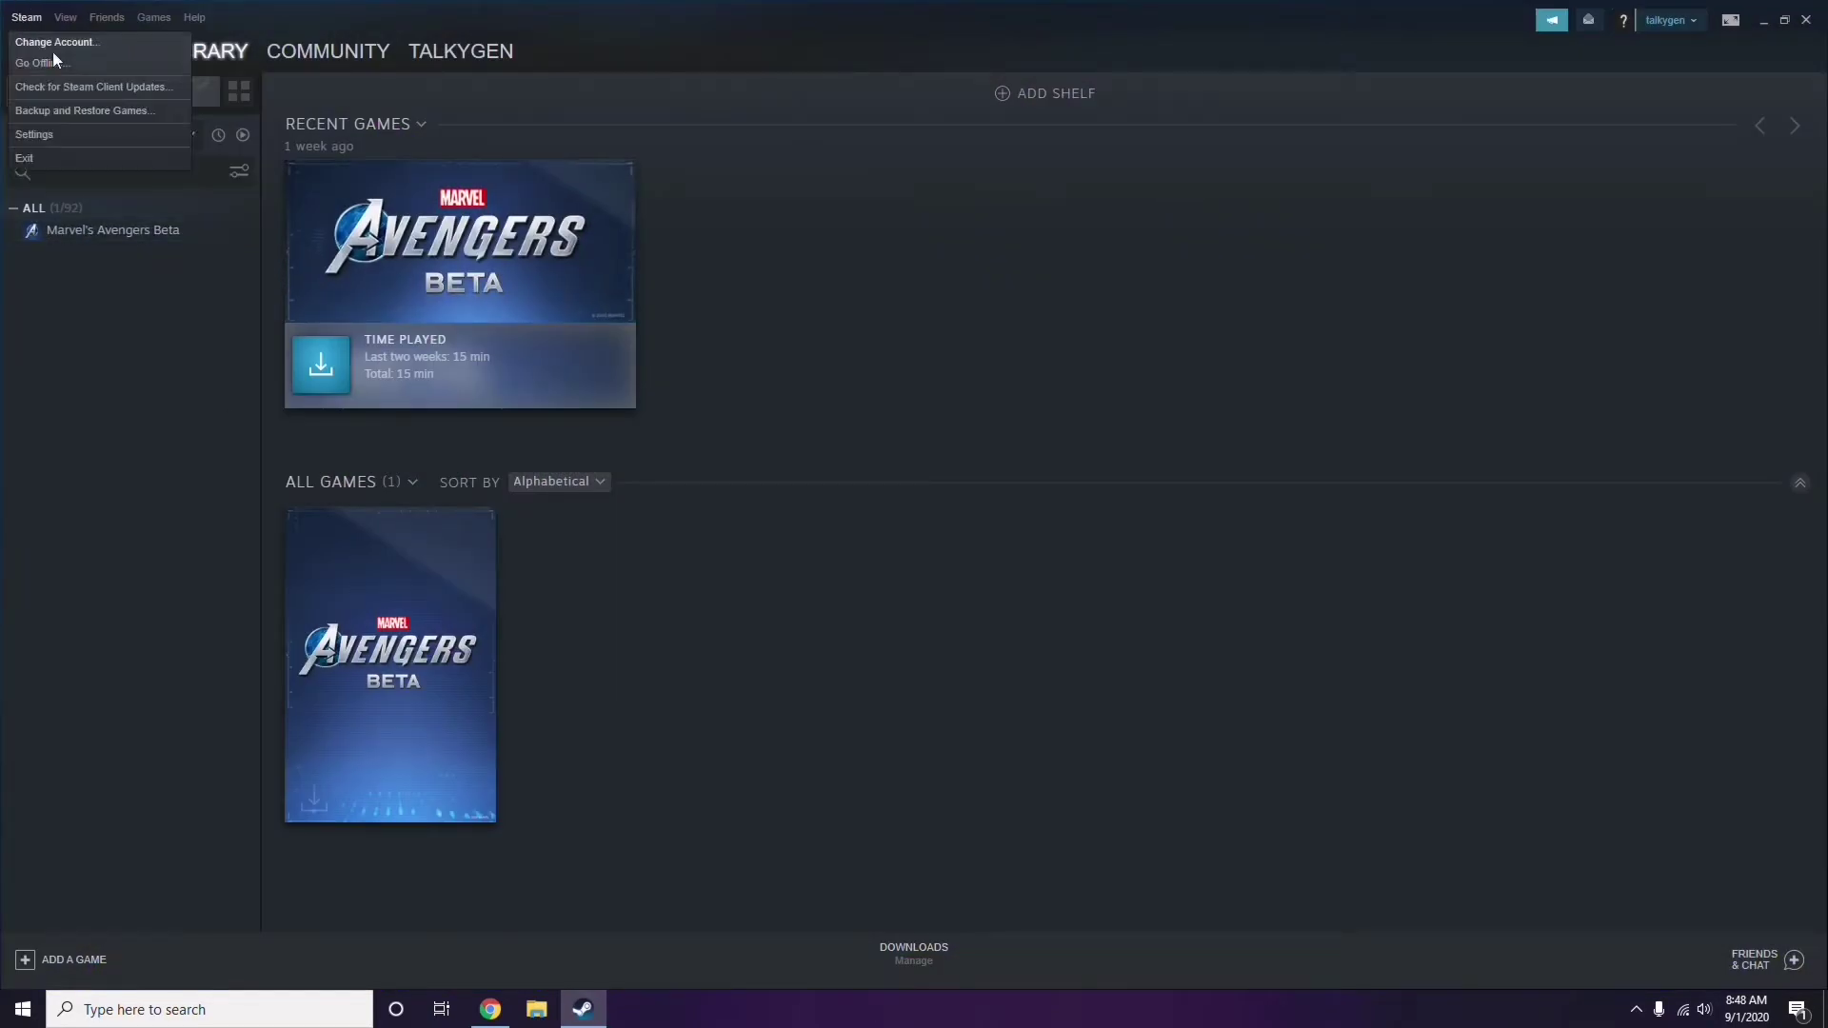
{"action": "left_click", "coordinate": [60, 133]}
{"action": "left_click_drag", "start_coordinate": [1110, 363], "coordinate": [1014, 210]}
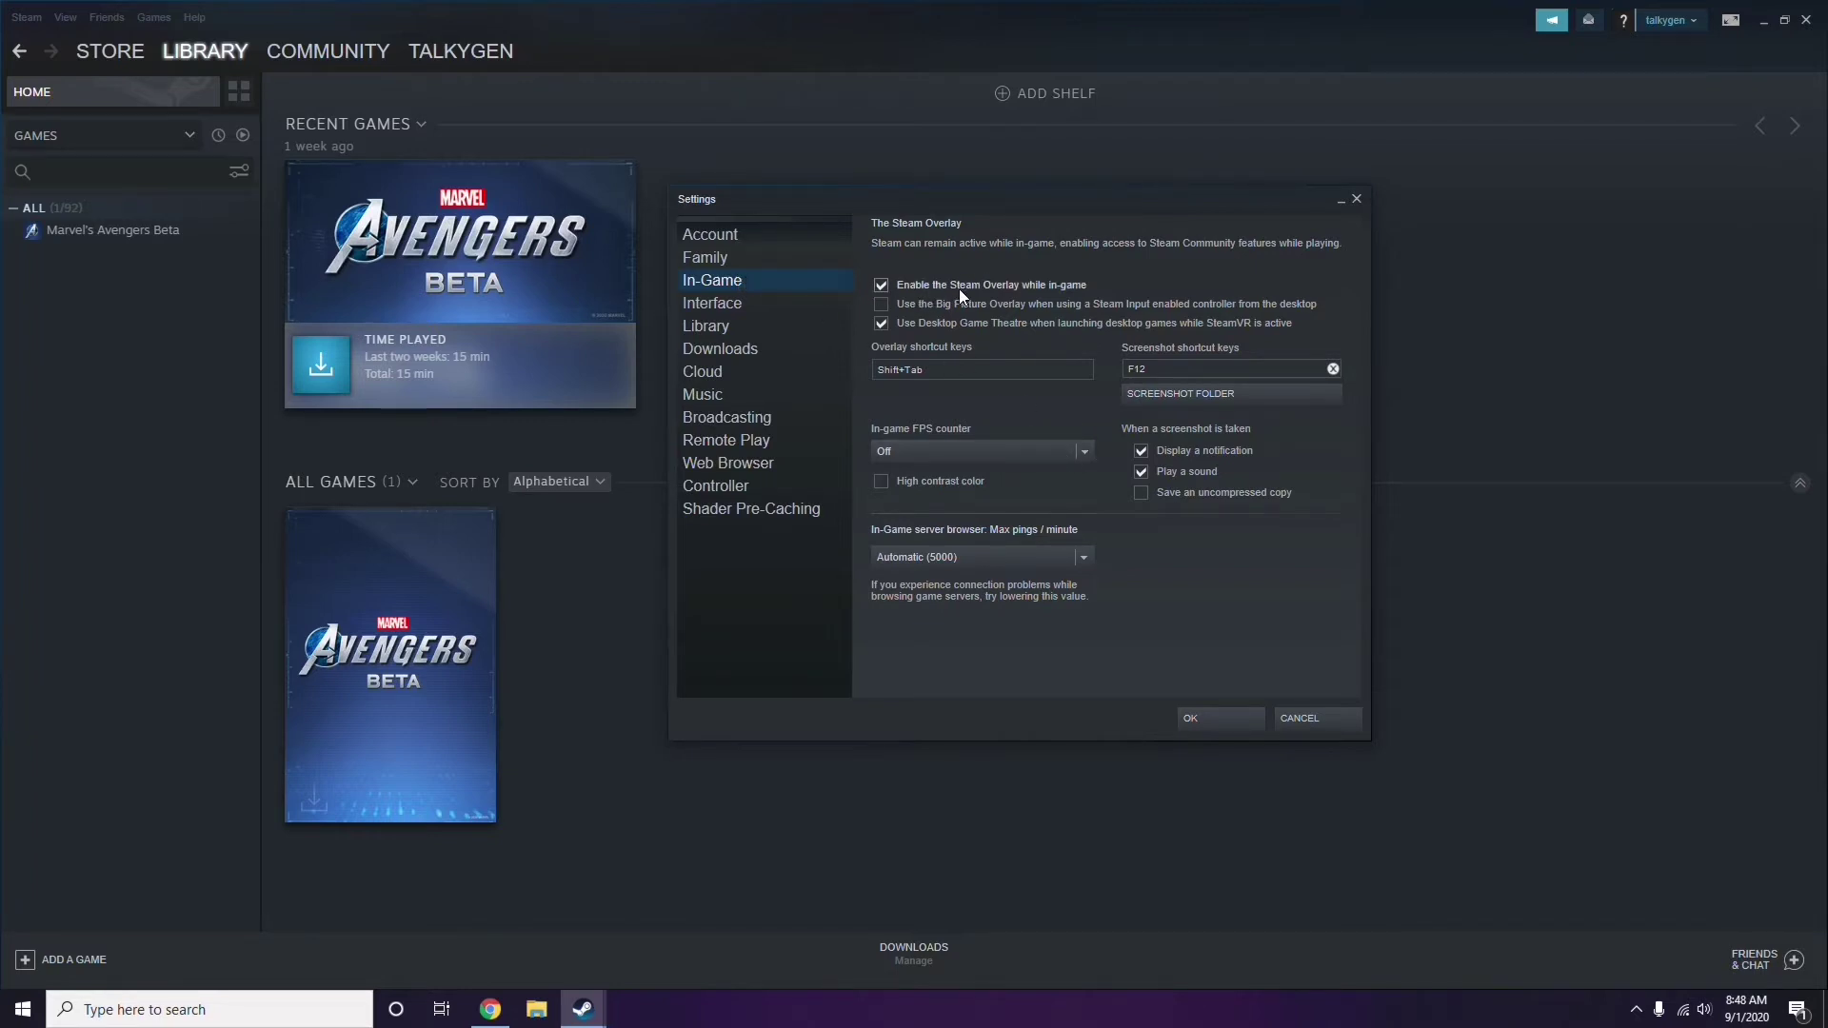
{"action": "left_click", "coordinate": [985, 288]}
{"action": "left_click", "coordinate": [1201, 720]}
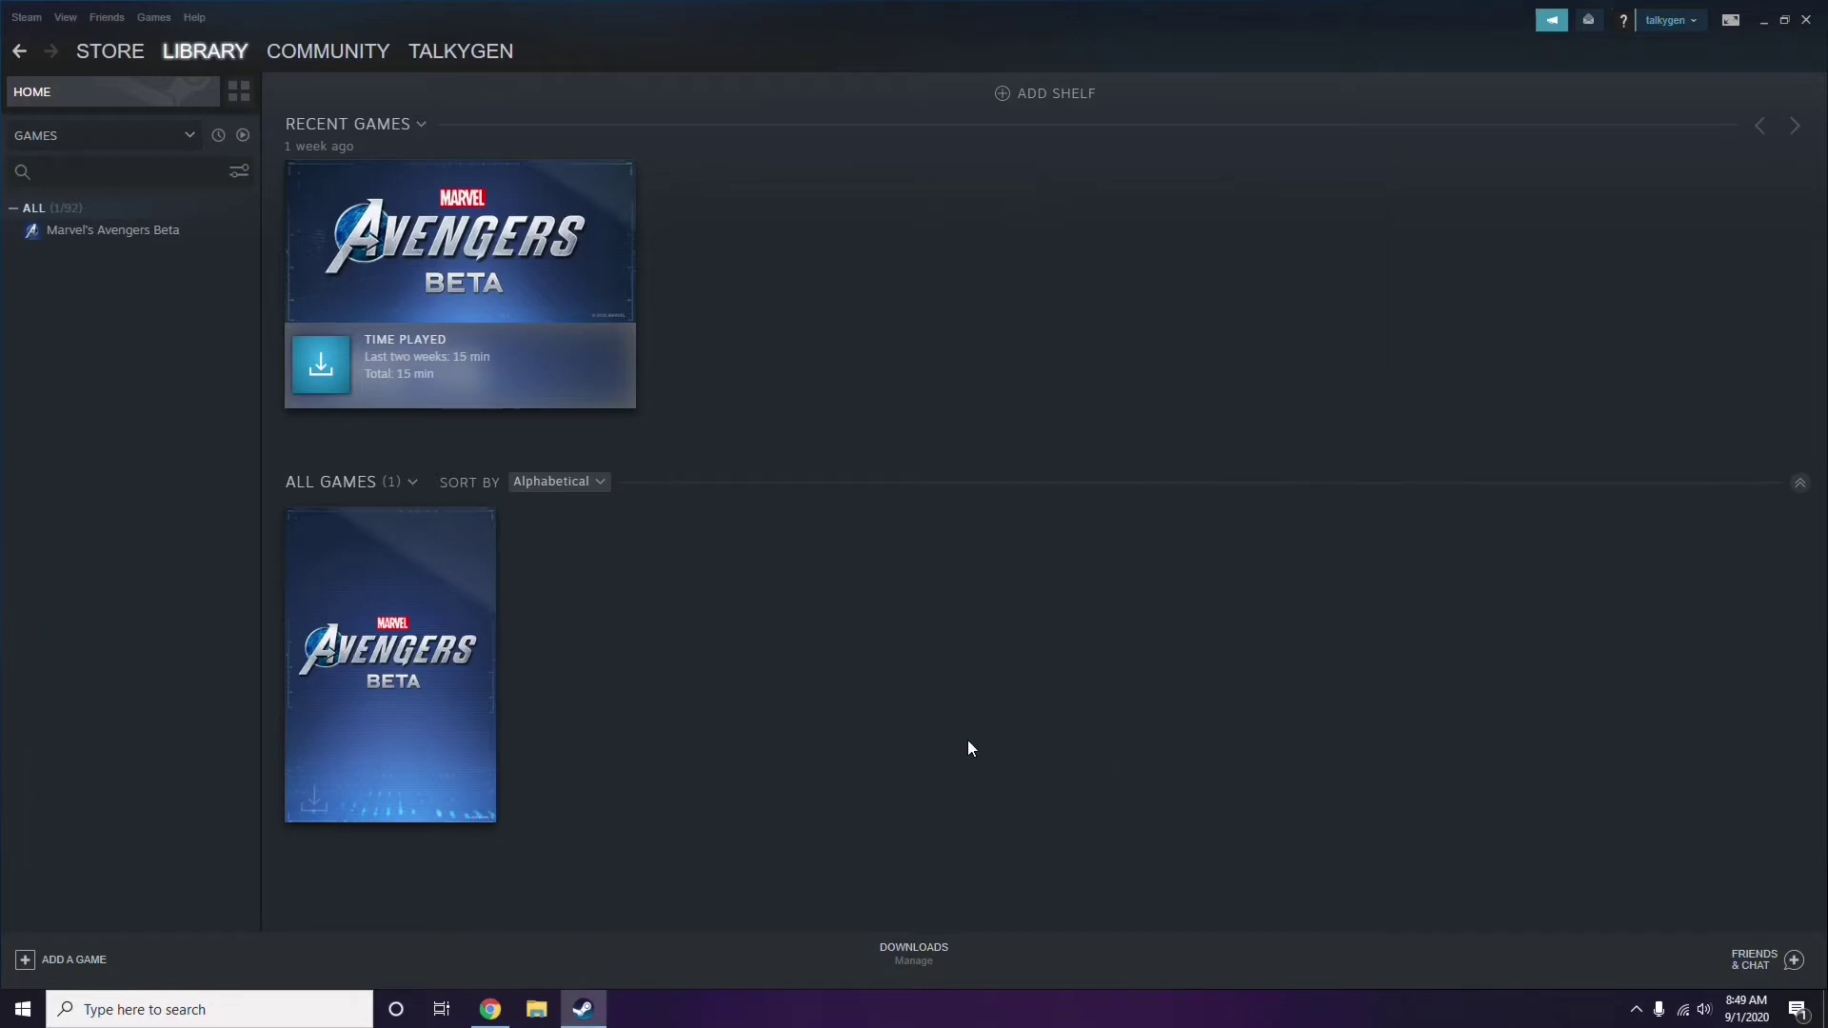
{"action": "left_click", "coordinate": [1806, 20]}
{"action": "right_click", "coordinate": [747, 312]}
{"action": "left_click", "coordinate": [790, 389]}
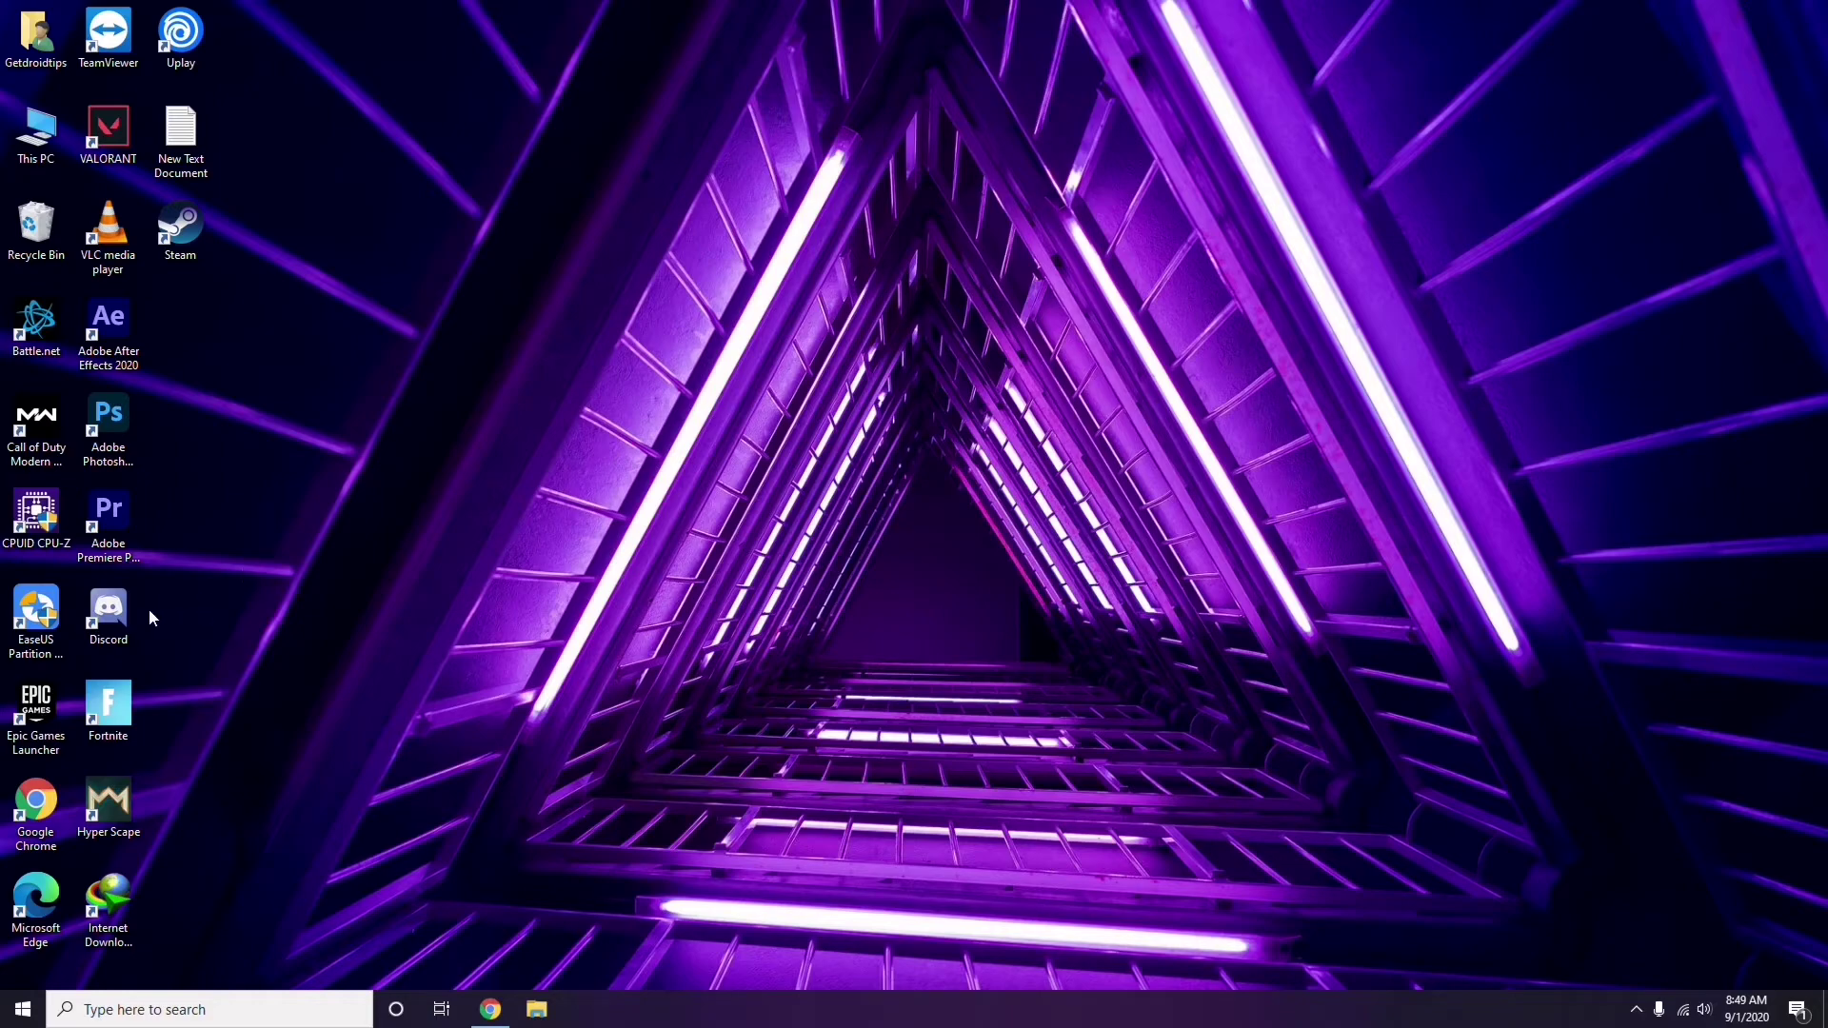
Step: Launch Discord and disable the OpenH264 video codec by Cisco in the Voice & Video settings
{"action": "double_click", "coordinate": [122, 608]}
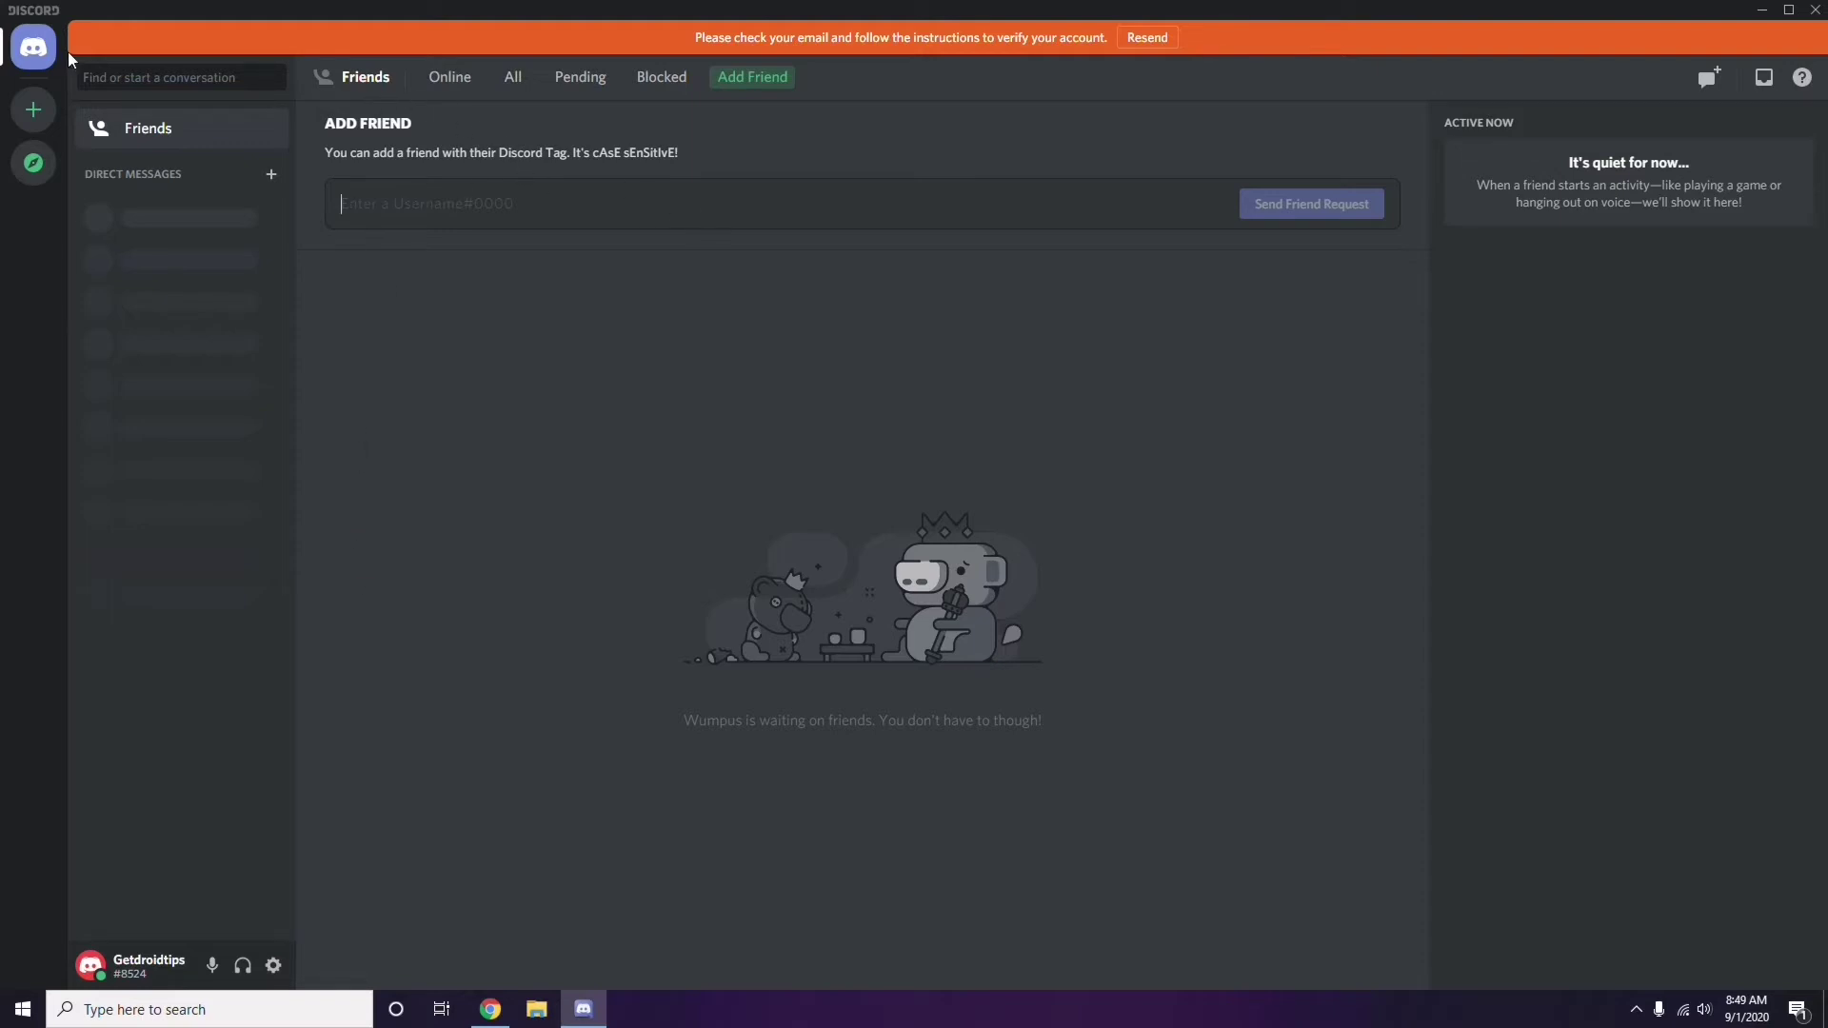
{"action": "left_click", "coordinate": [273, 966]}
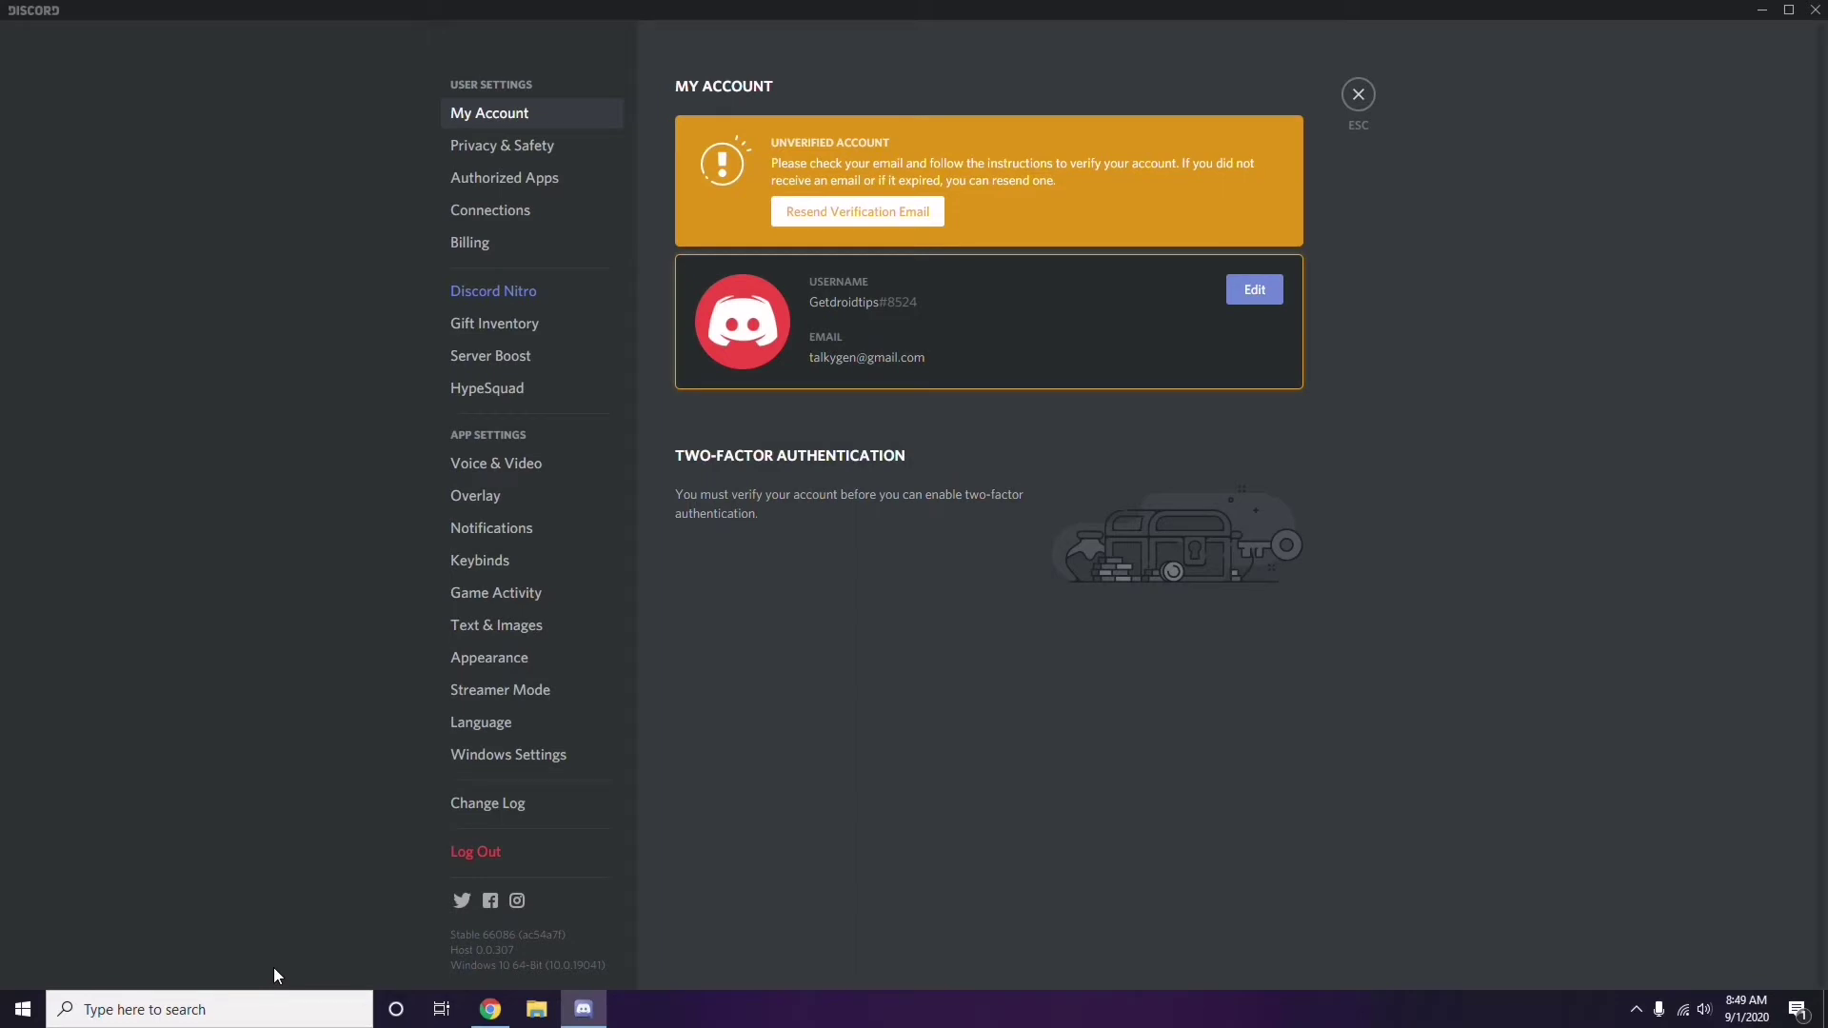
{"action": "left_click", "coordinate": [487, 465]}
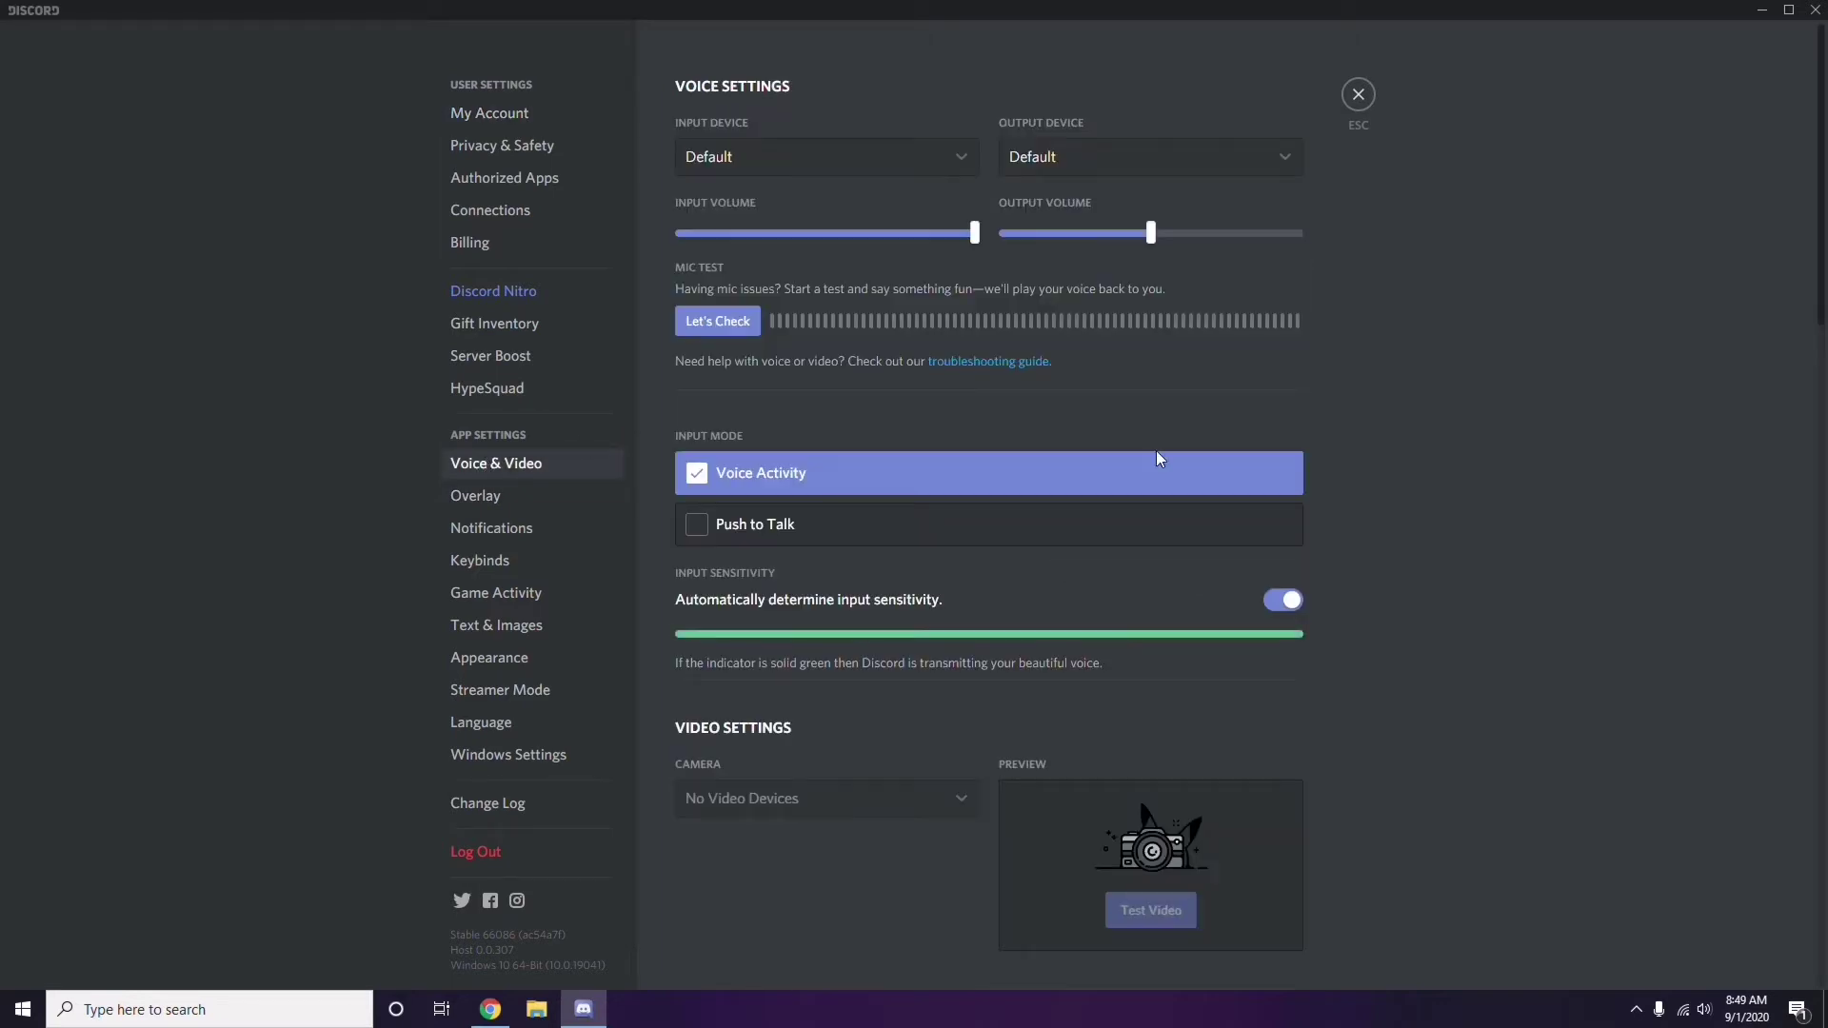
{"action": "scroll", "coordinate": [1396, 462], "scroll_direction": "down", "scroll_amount": 2}
{"action": "scroll", "coordinate": [1395, 457], "scroll_direction": "down", "scroll_amount": 6}
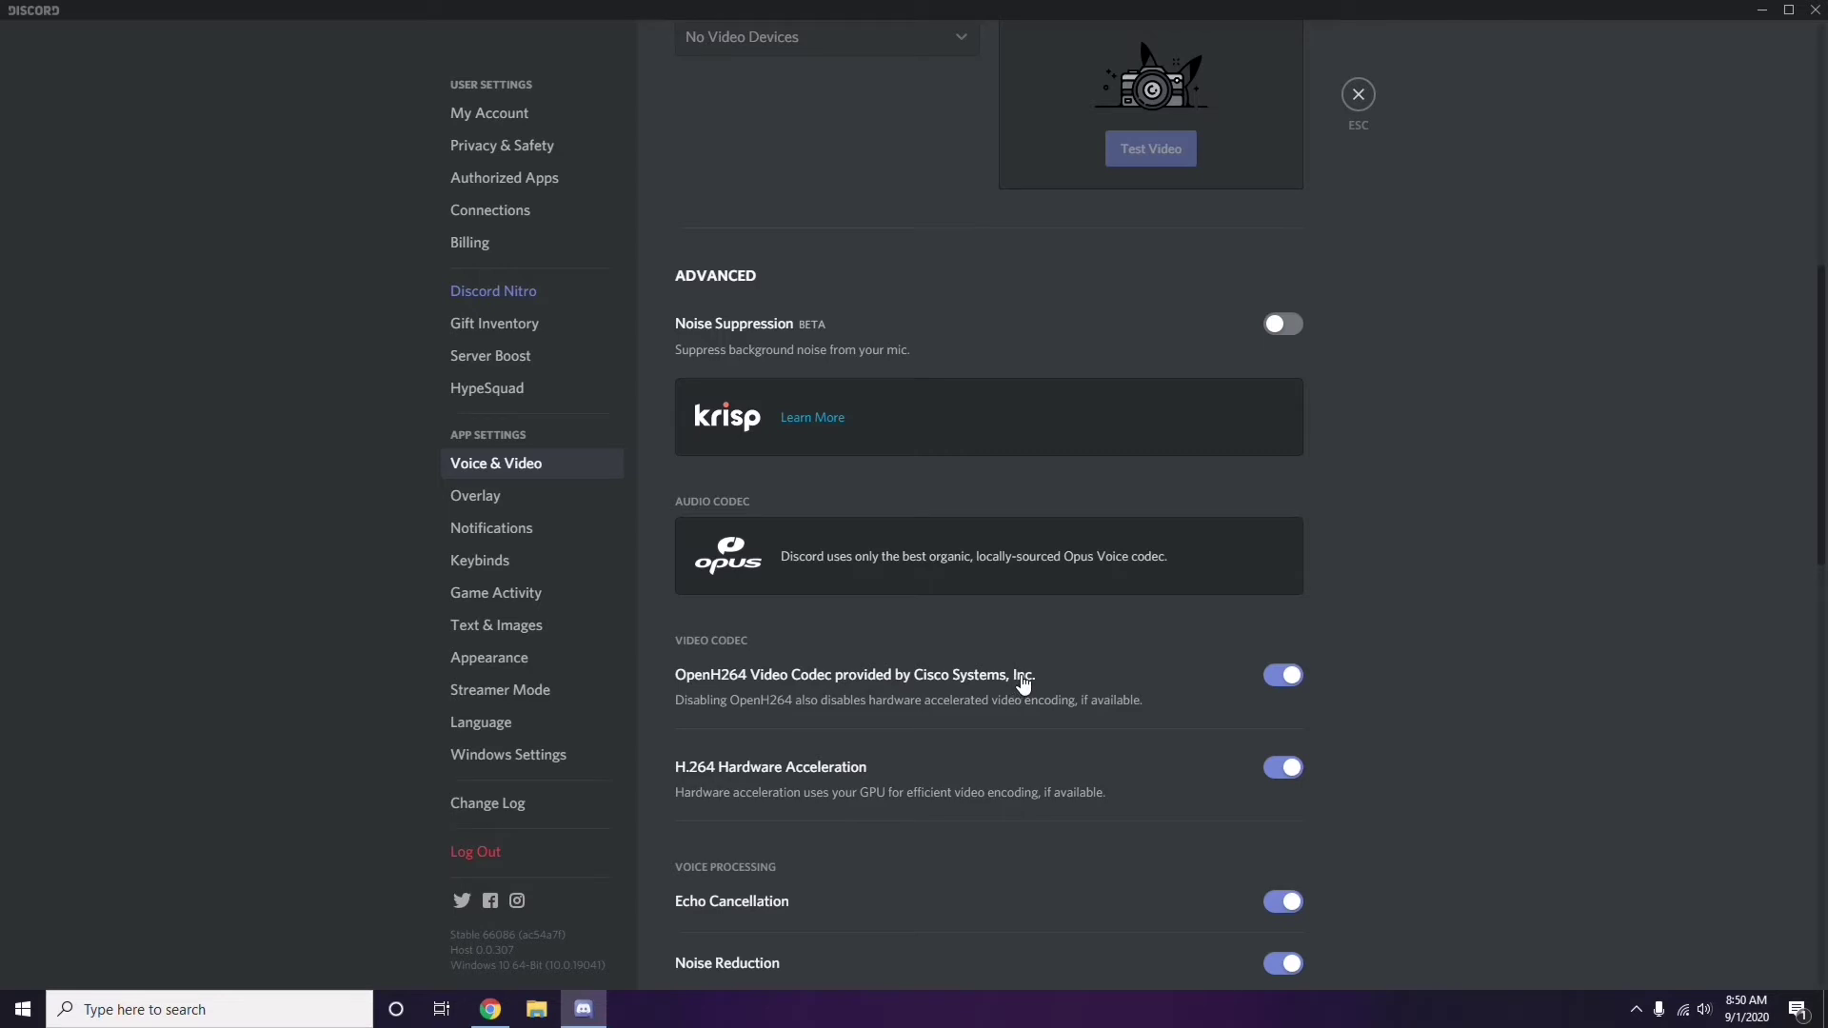
{"action": "left_click", "coordinate": [1280, 676]}
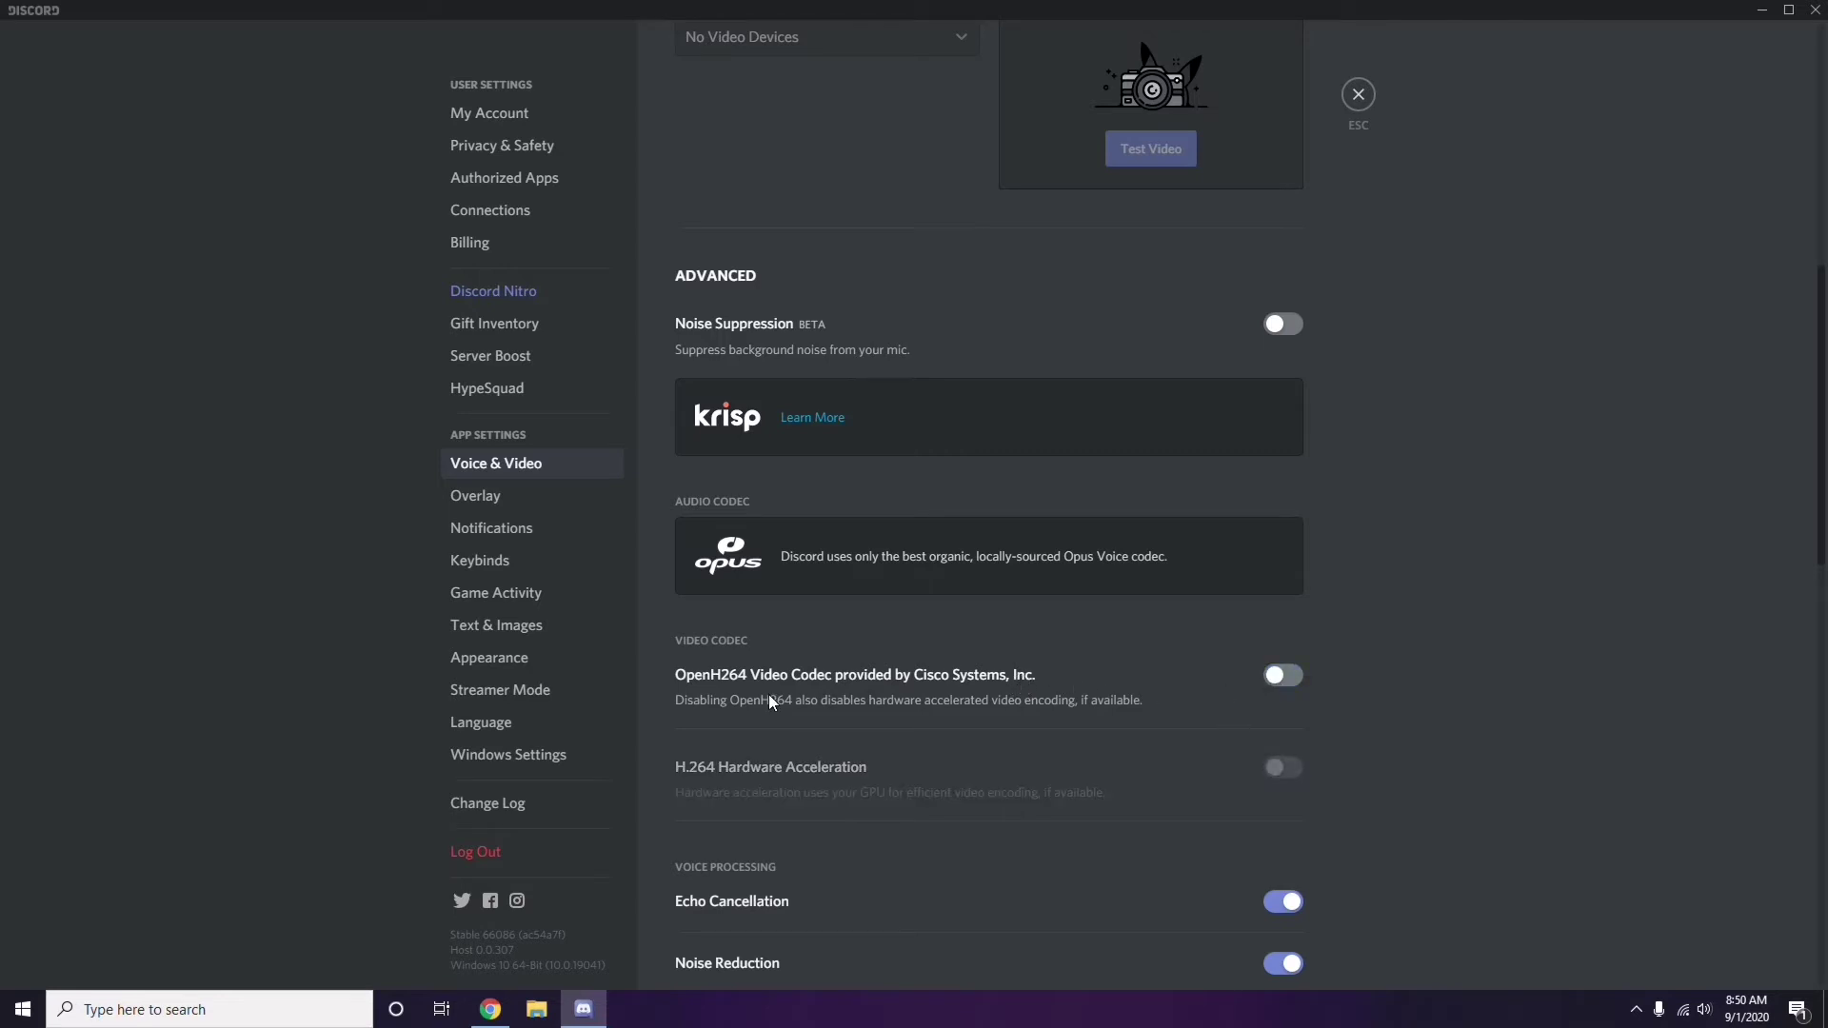
Step: Turn off the in-game overlay in Discord's Overlay settings
{"action": "scroll", "coordinate": [944, 682], "scroll_direction": "down", "scroll_amount": 2}
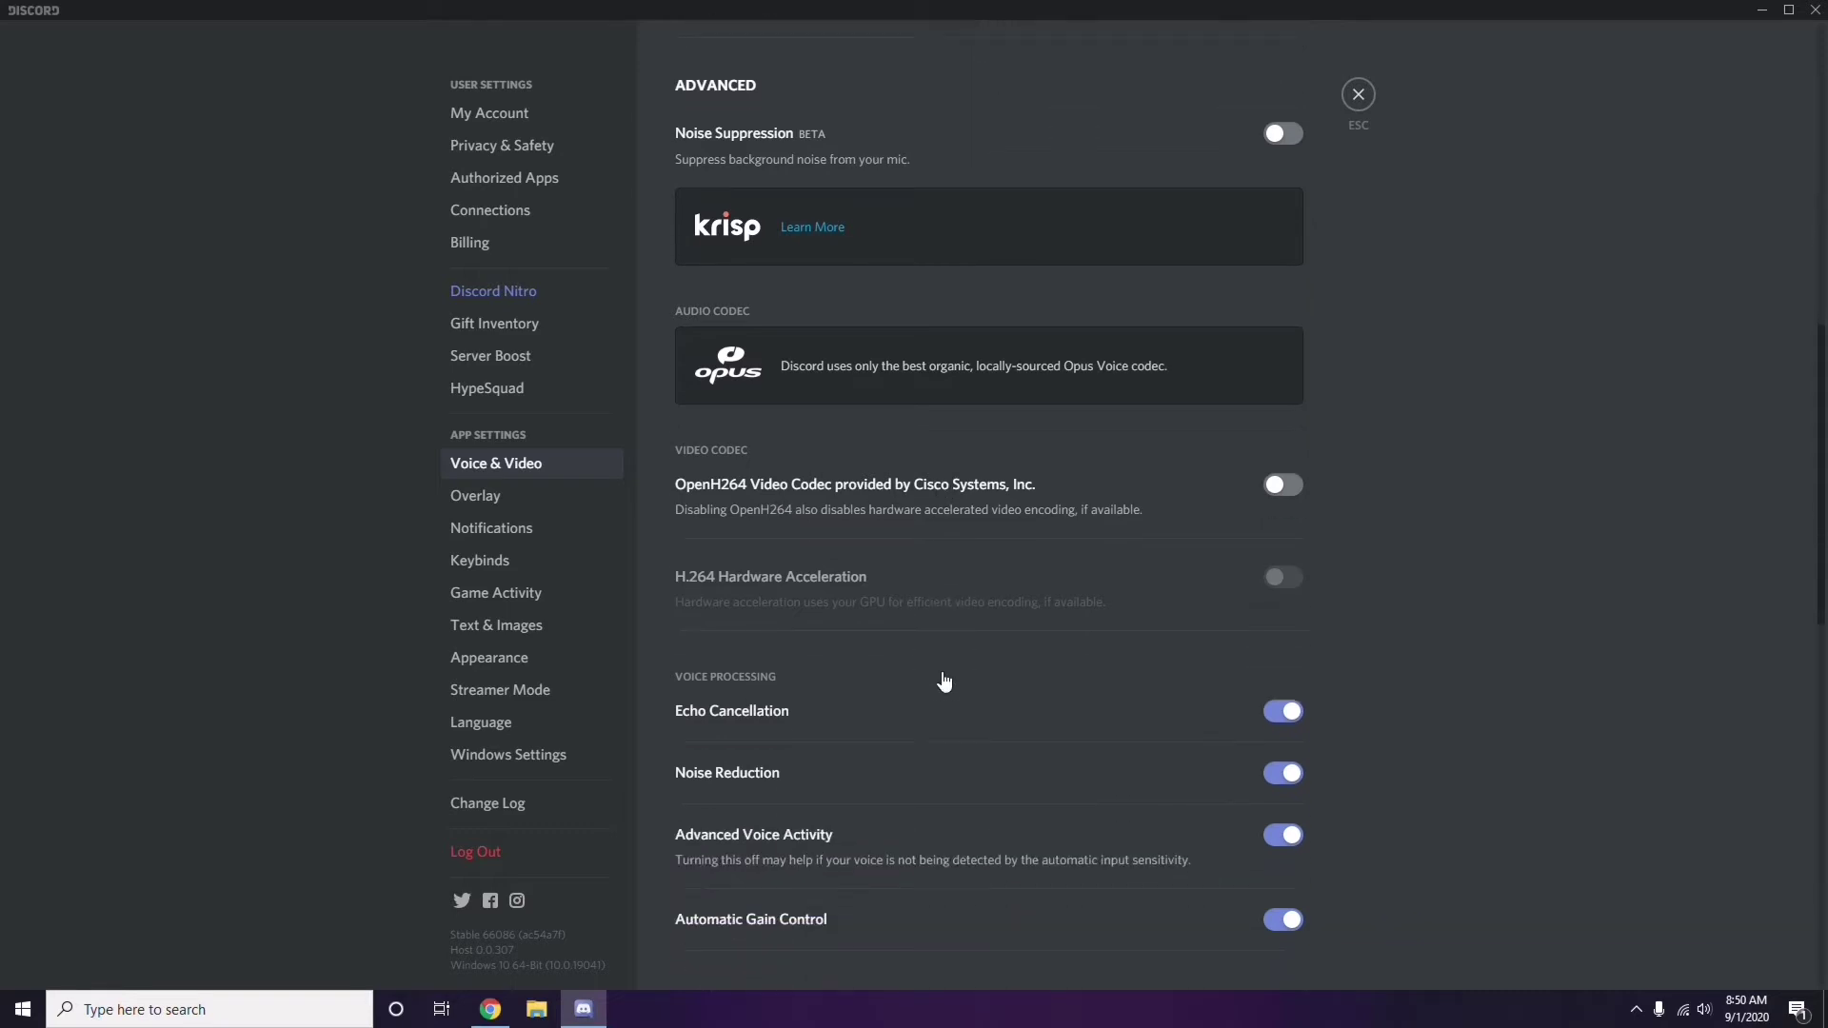
{"action": "scroll", "coordinate": [945, 682], "scroll_direction": "down", "scroll_amount": 4}
{"action": "scroll", "coordinate": [944, 681], "scroll_direction": "up", "scroll_amount": 1}
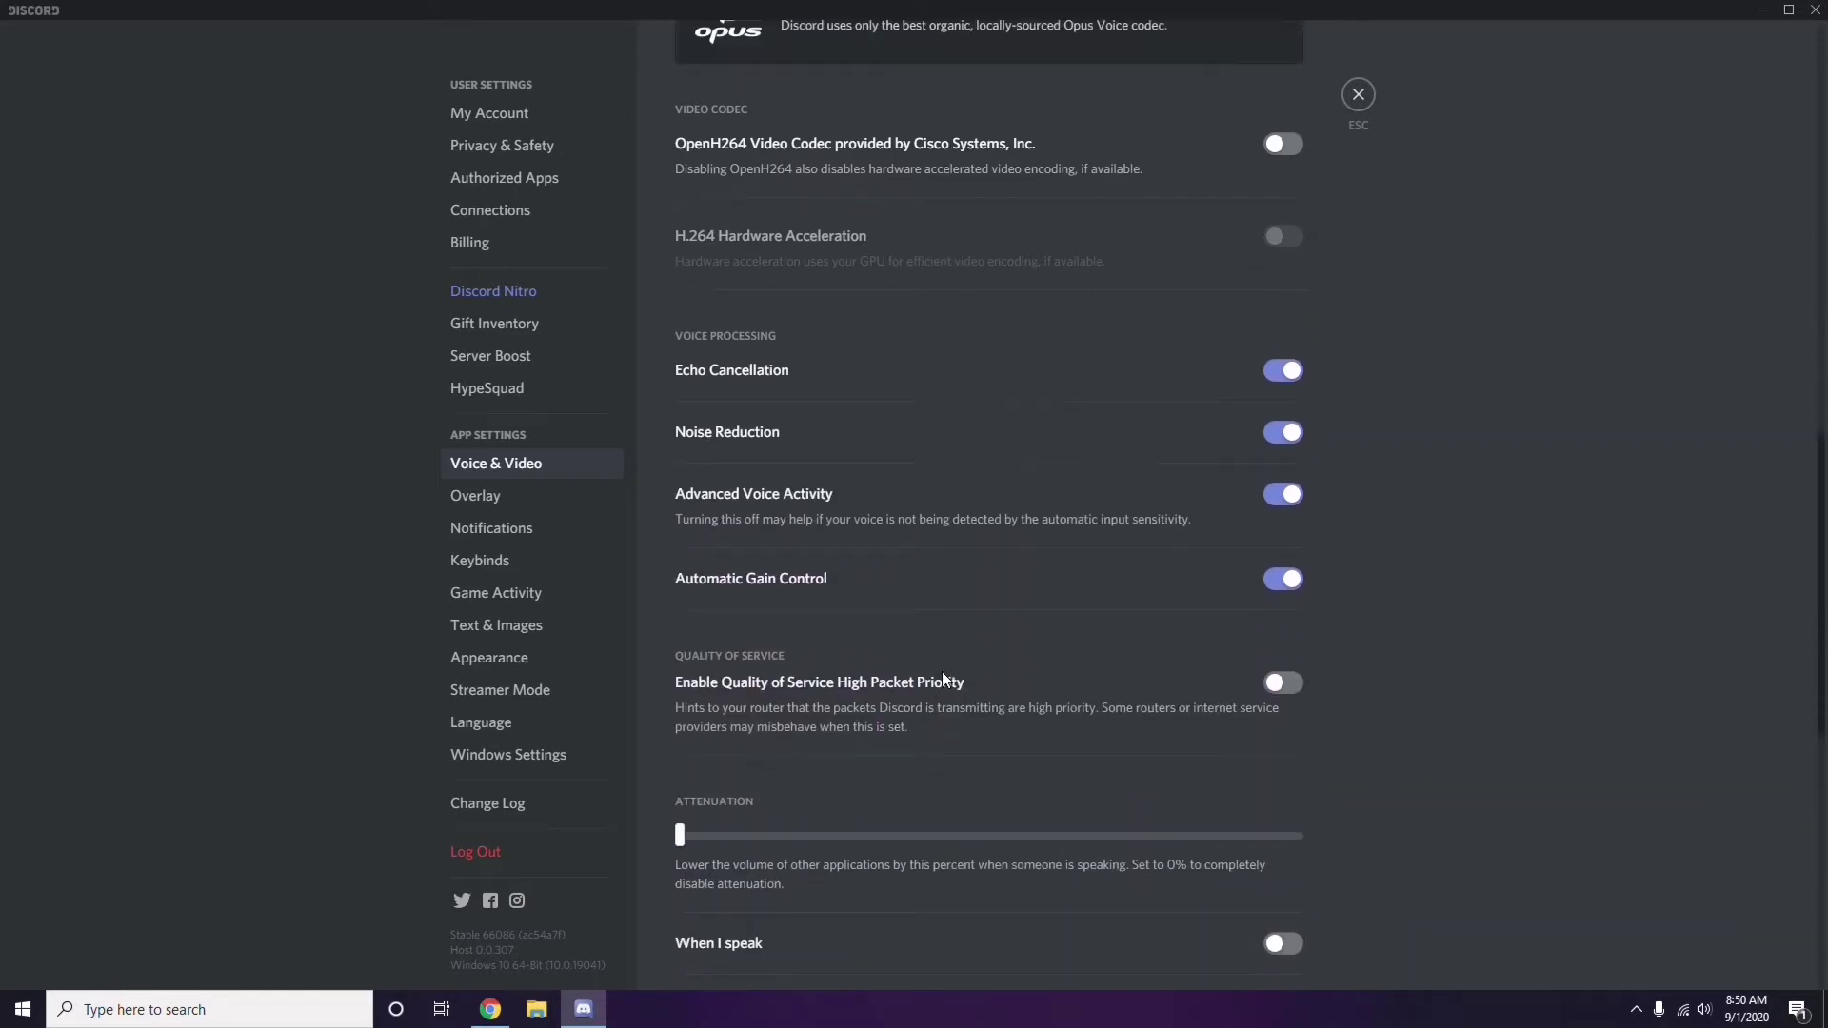
{"action": "left_click", "coordinate": [479, 501]}
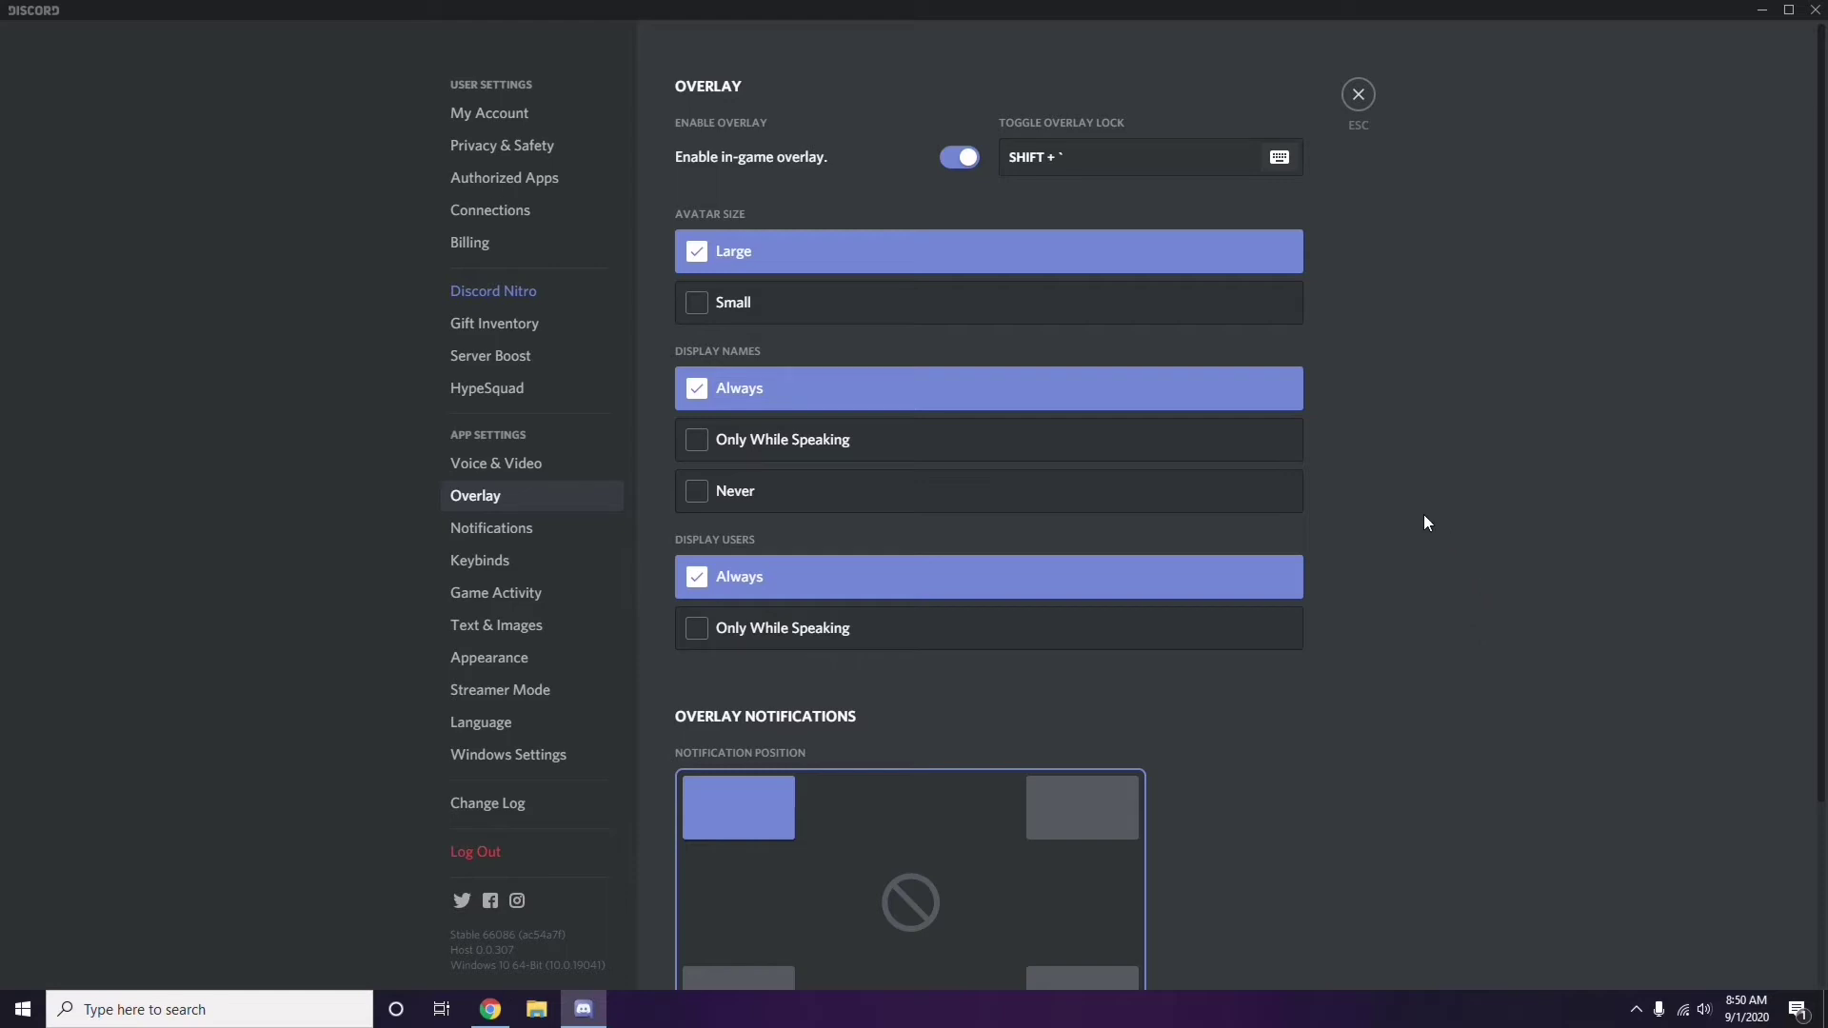
{"action": "scroll", "coordinate": [1415, 508], "scroll_direction": "down", "scroll_amount": 1}
{"action": "scroll", "coordinate": [1415, 509], "scroll_direction": "up", "scroll_amount": 1}
{"action": "left_click", "coordinate": [953, 160]}
Step: Disable Hardware Acceleration in Discord's Appearance settings, confirm the change, and minimize Discord
{"action": "left_click", "coordinate": [504, 665]}
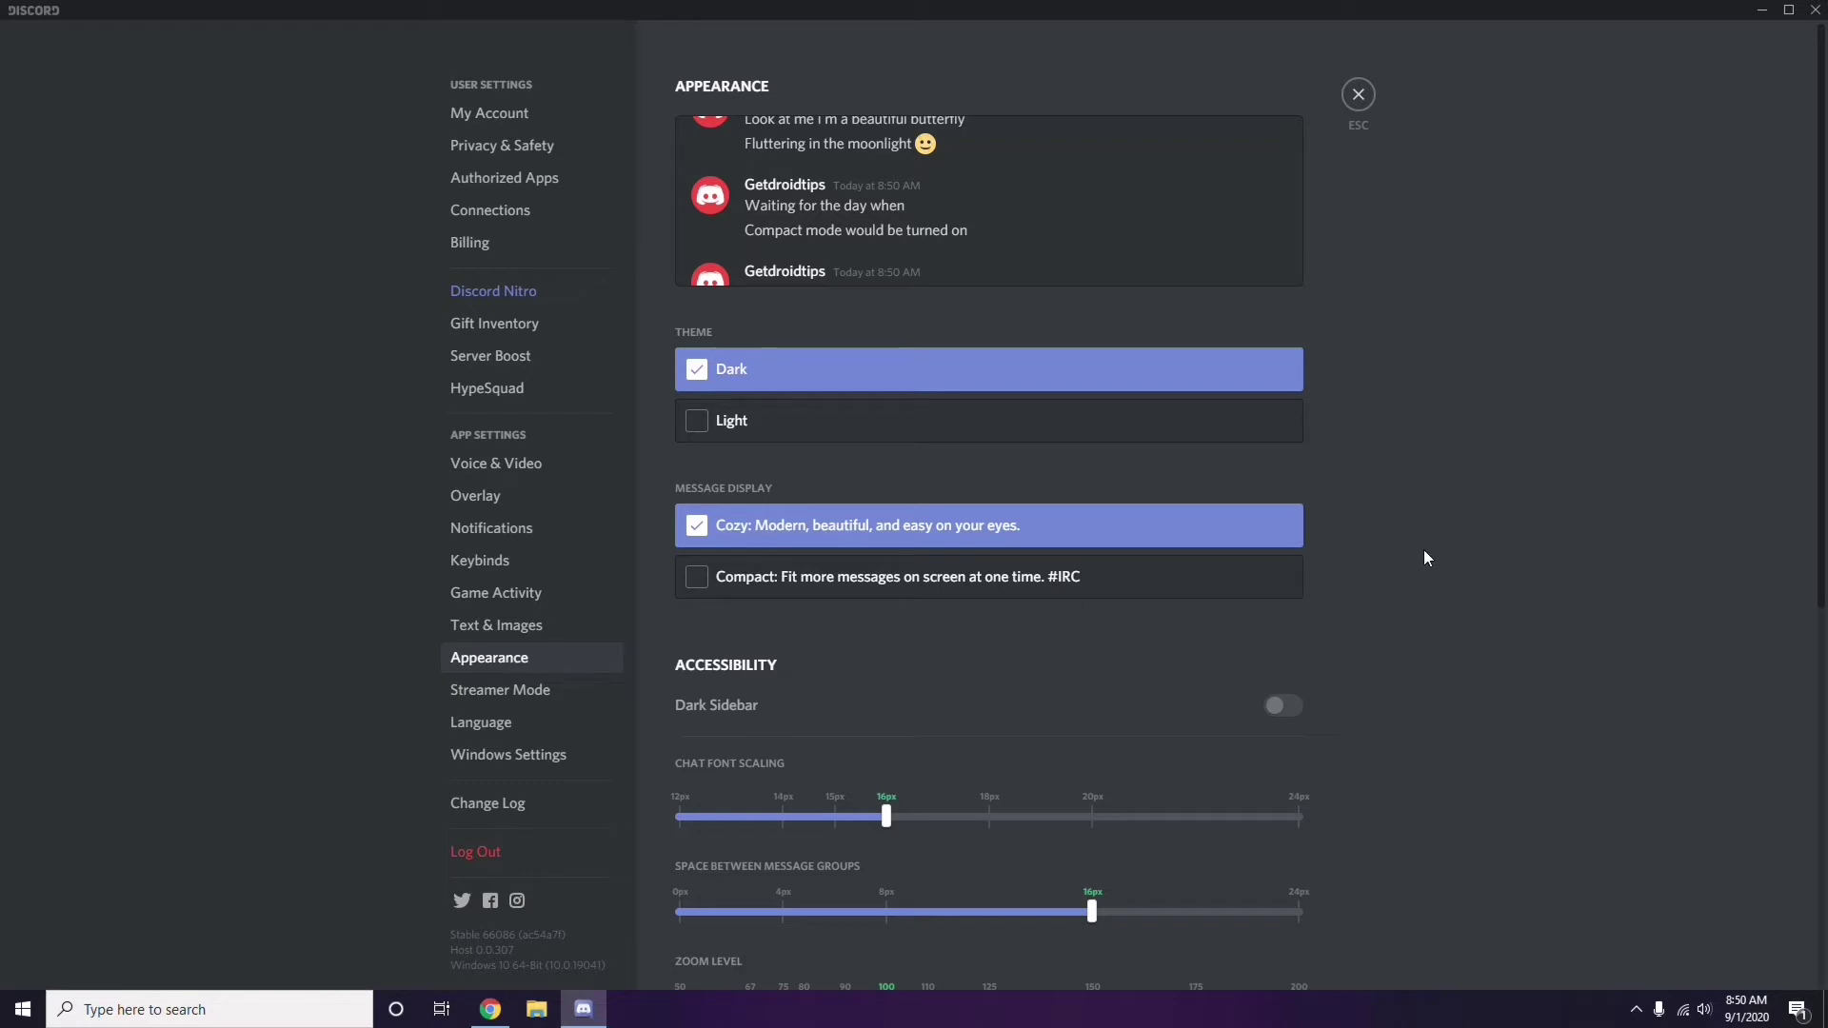
{"action": "scroll", "coordinate": [1425, 550], "scroll_direction": "down", "scroll_amount": 6}
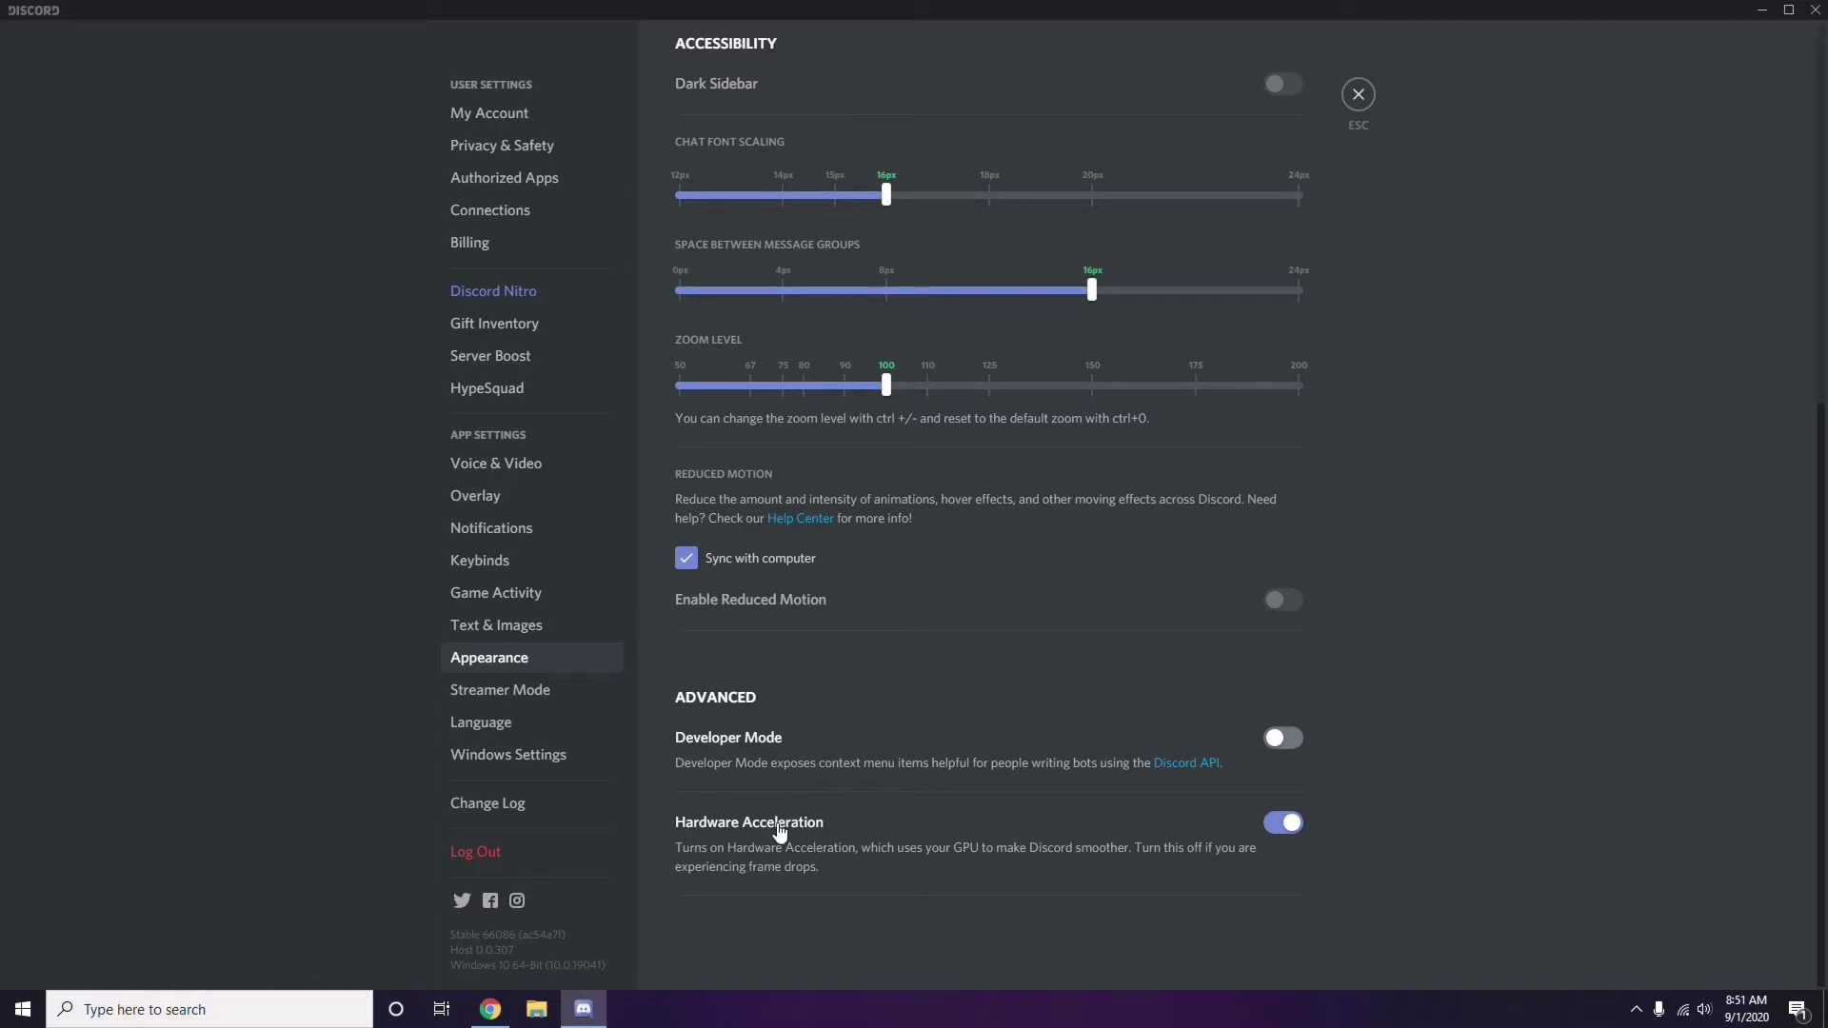
{"action": "left_click", "coordinate": [1278, 827]}
{"action": "left_click", "coordinate": [1046, 565]}
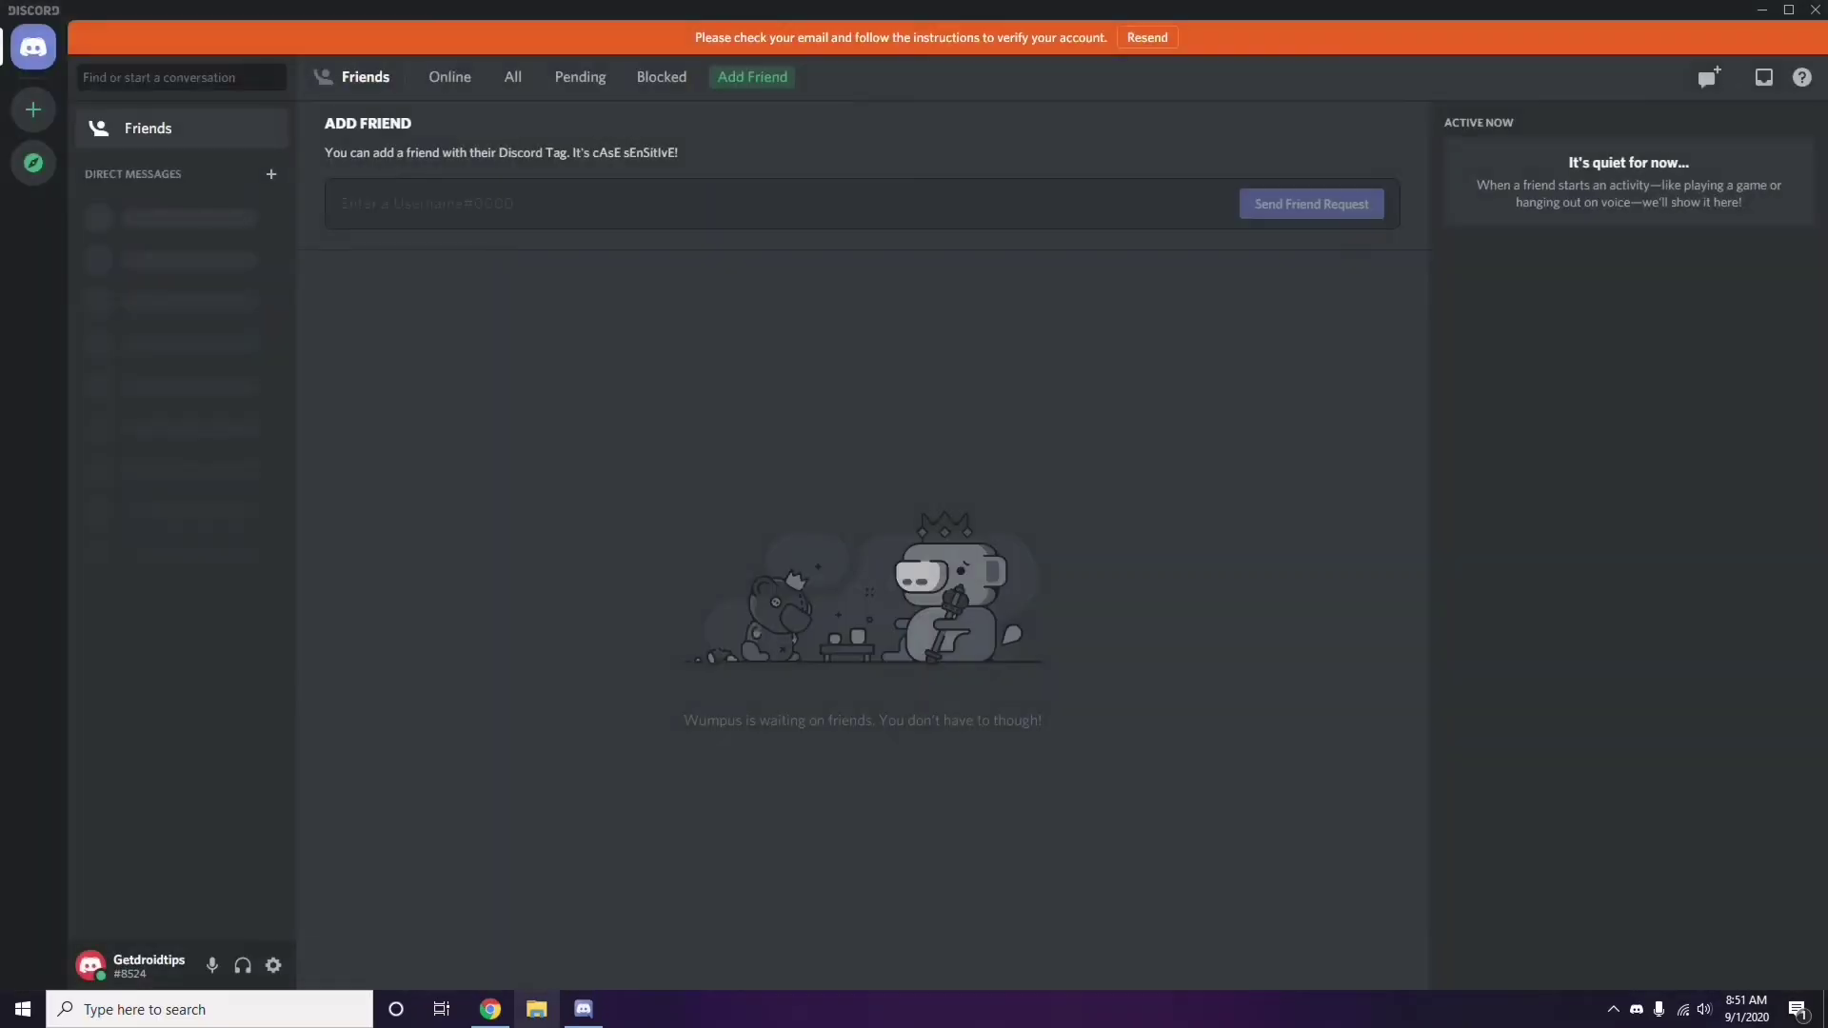
{"action": "left_click", "coordinate": [1761, 9]}
{"action": "right_click", "coordinate": [726, 243]}
{"action": "left_click", "coordinate": [774, 334]}
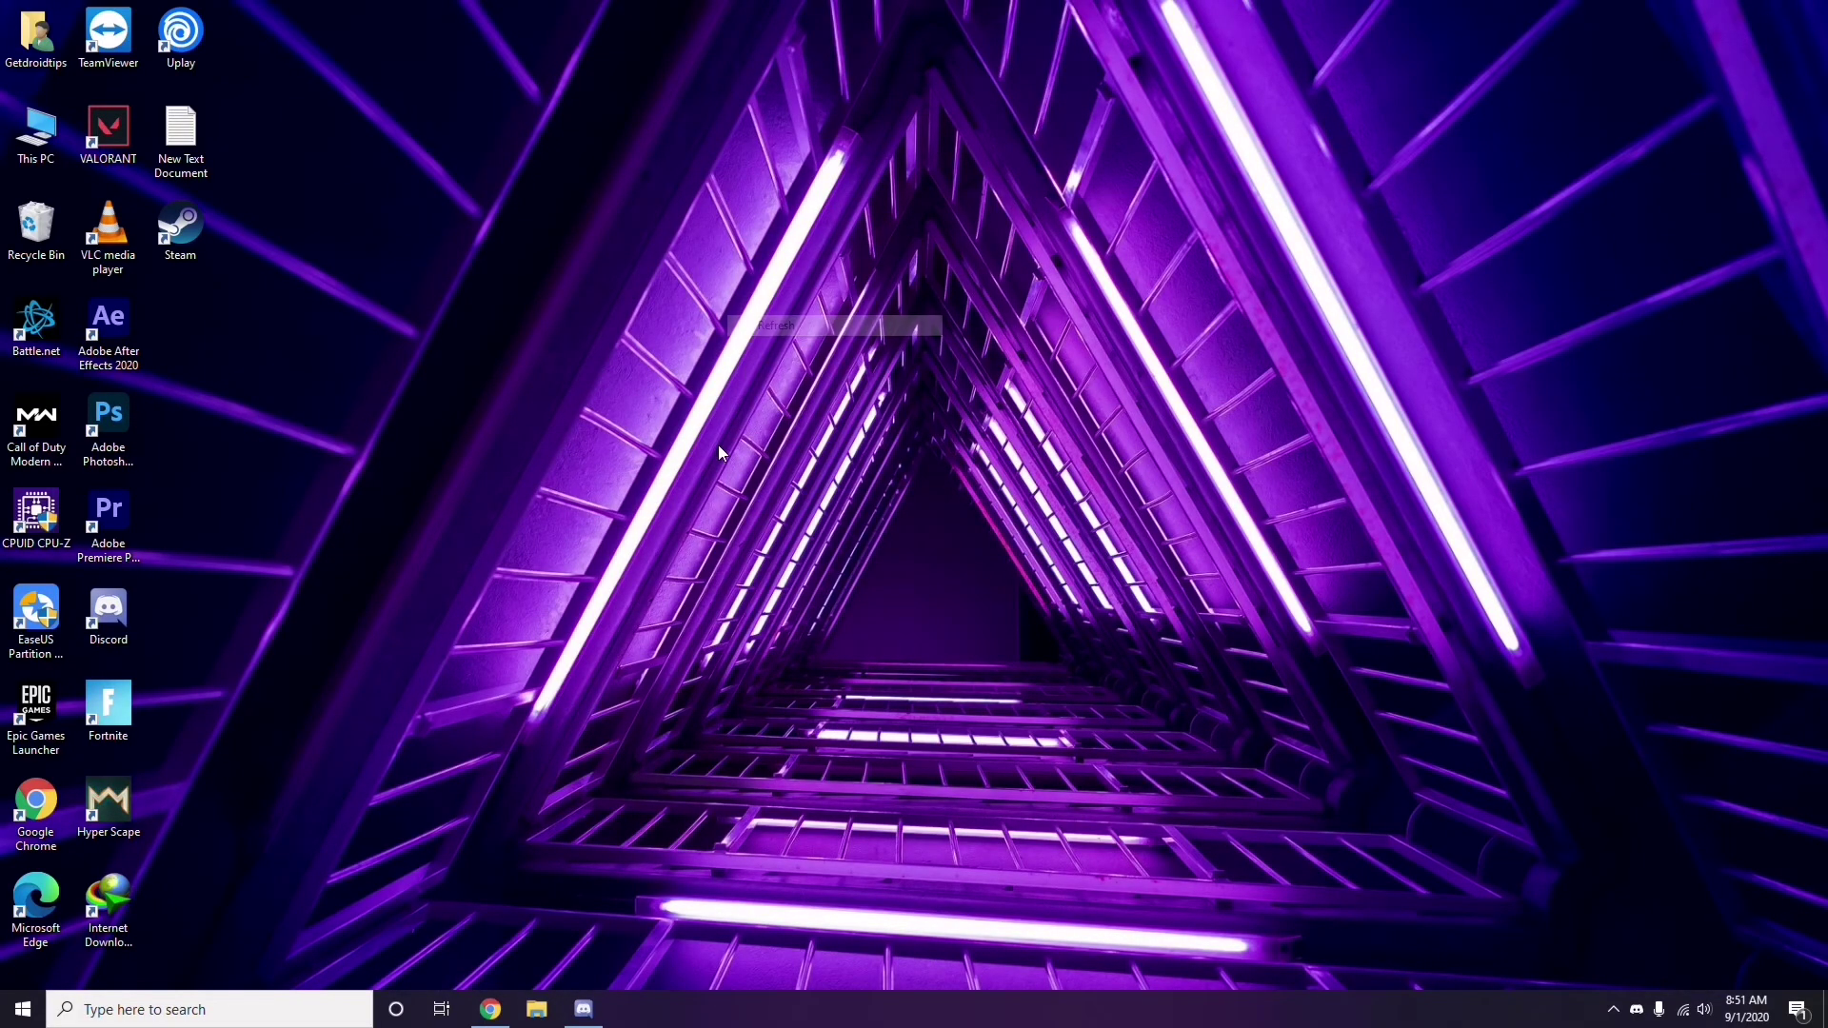
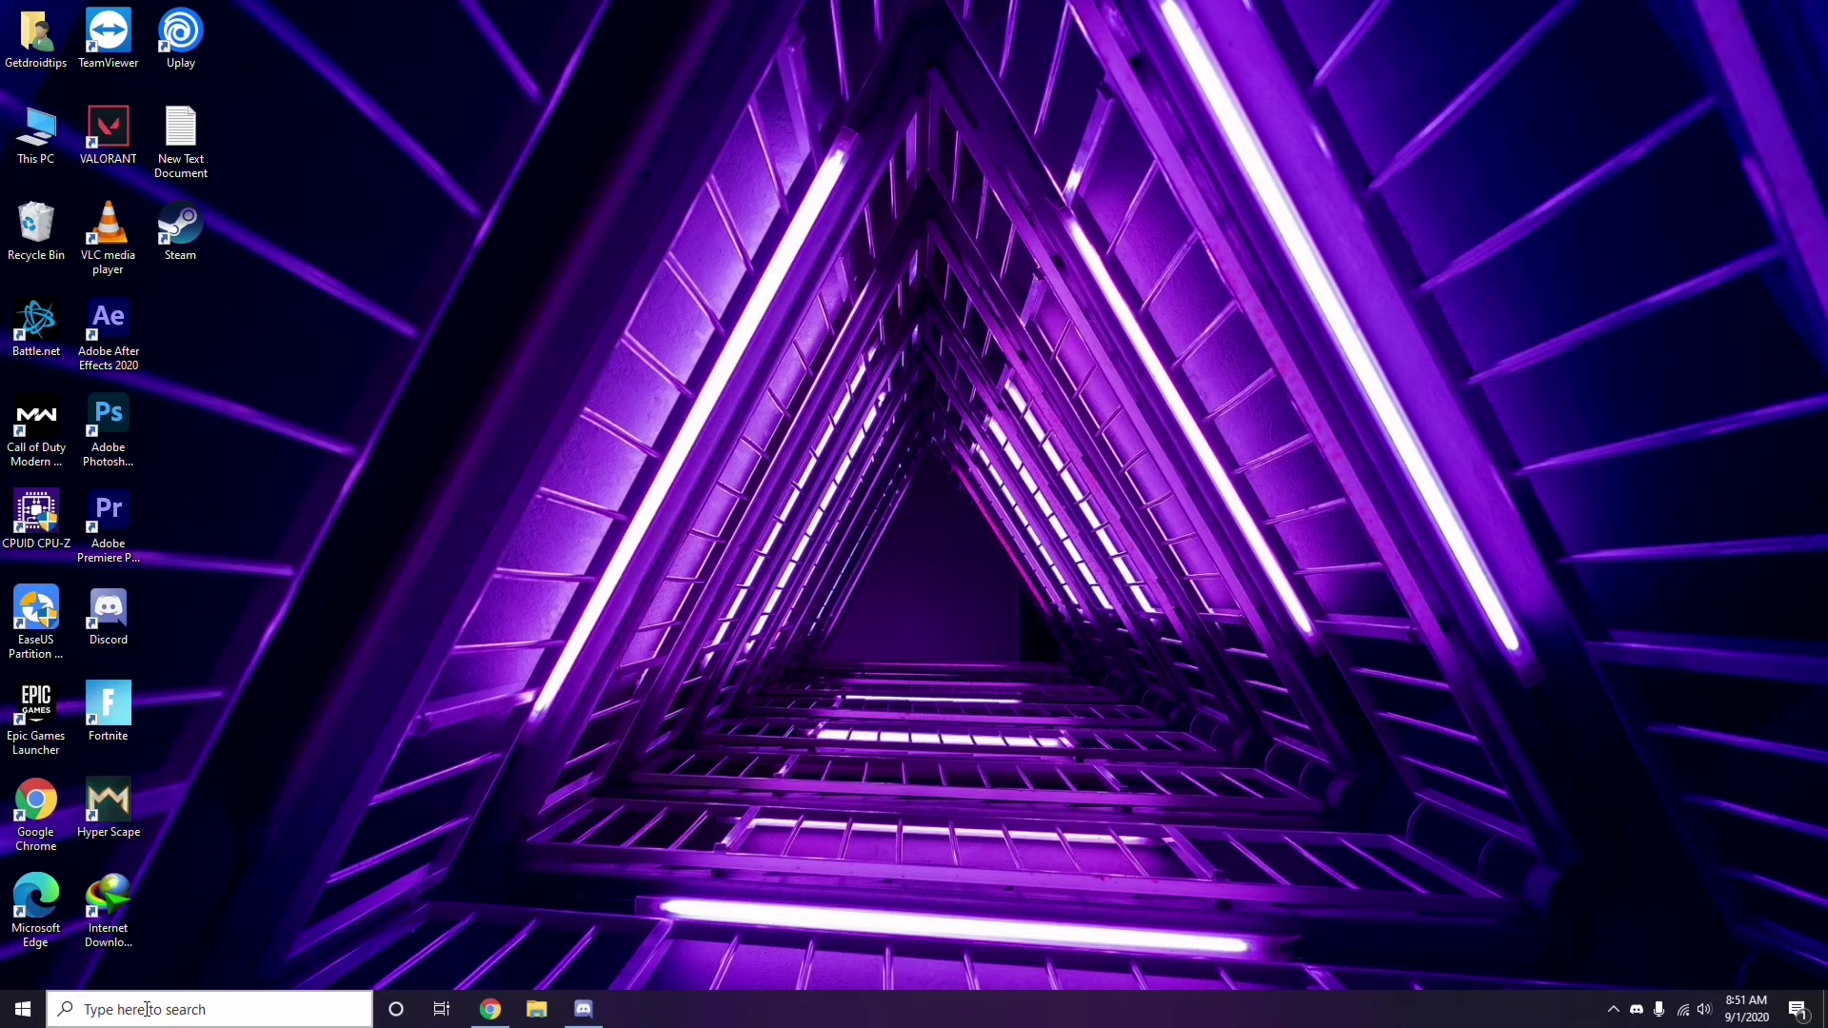
Step: Search Windows for "windows", open the Windows Update settings to check the update status, and close them
{"action": "left_click", "coordinate": [149, 1015]}
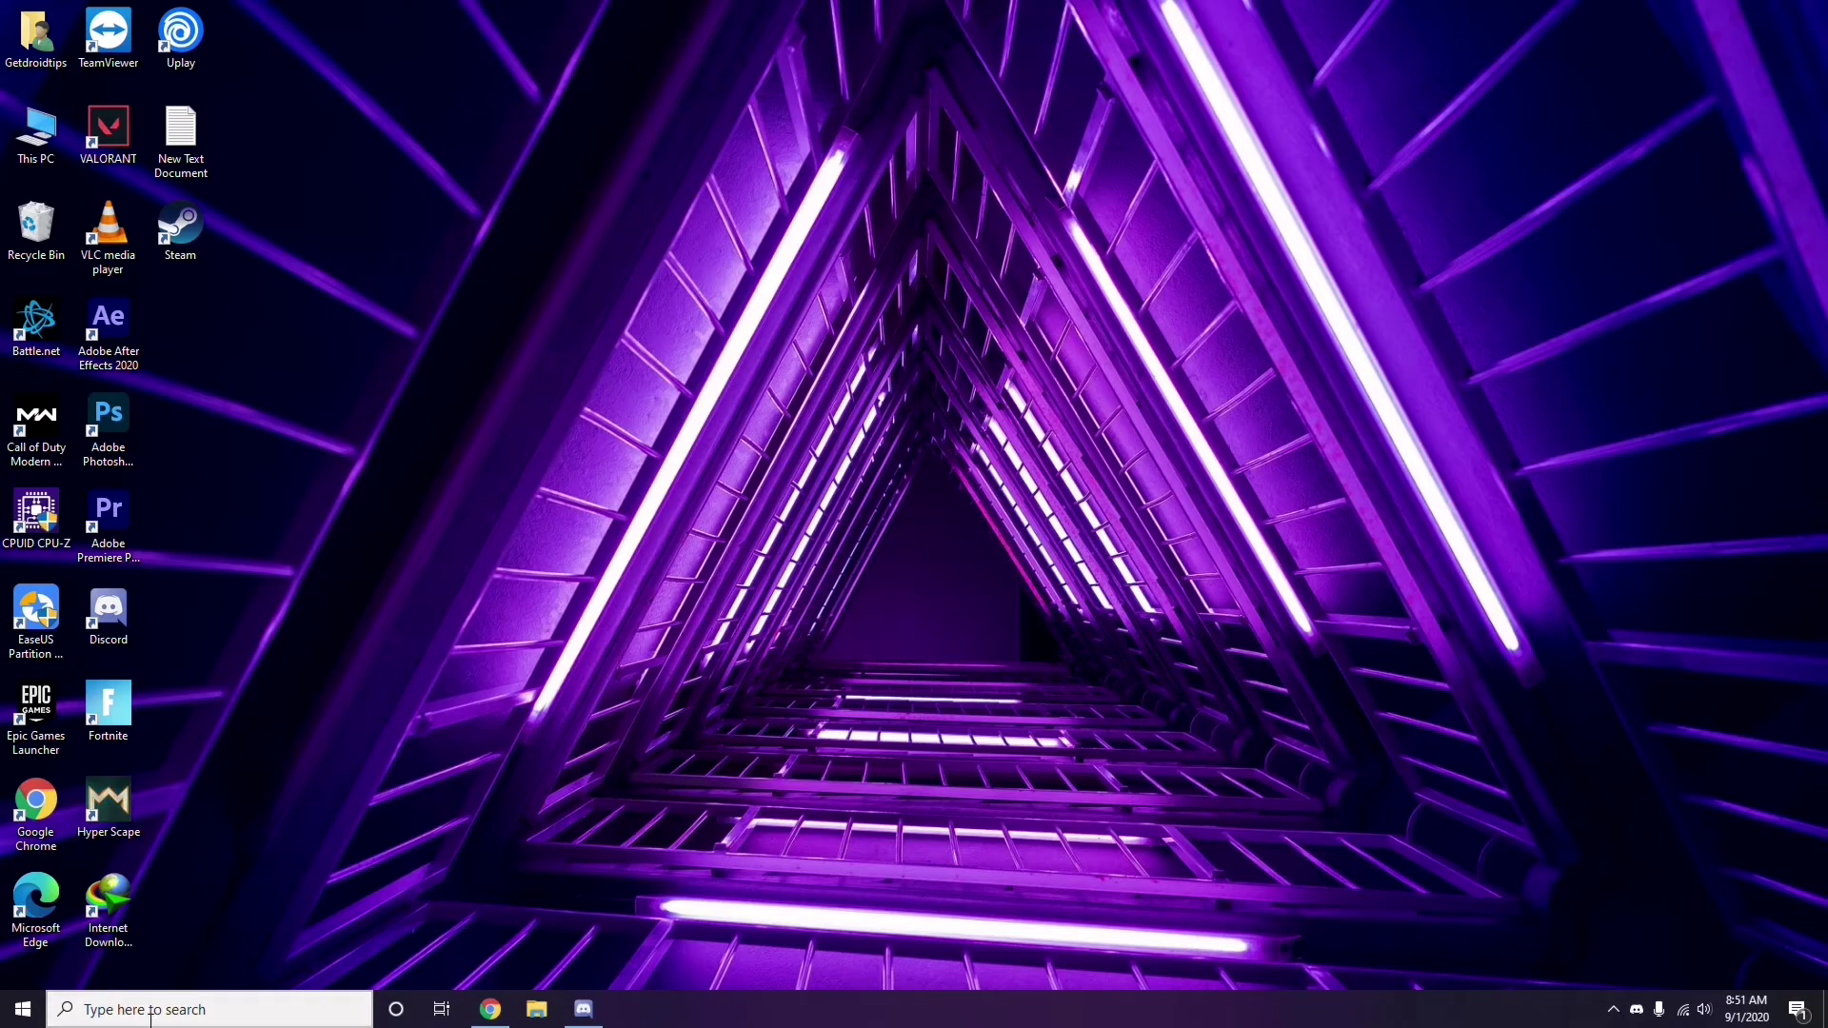
{"action": "type", "text": "wi"}
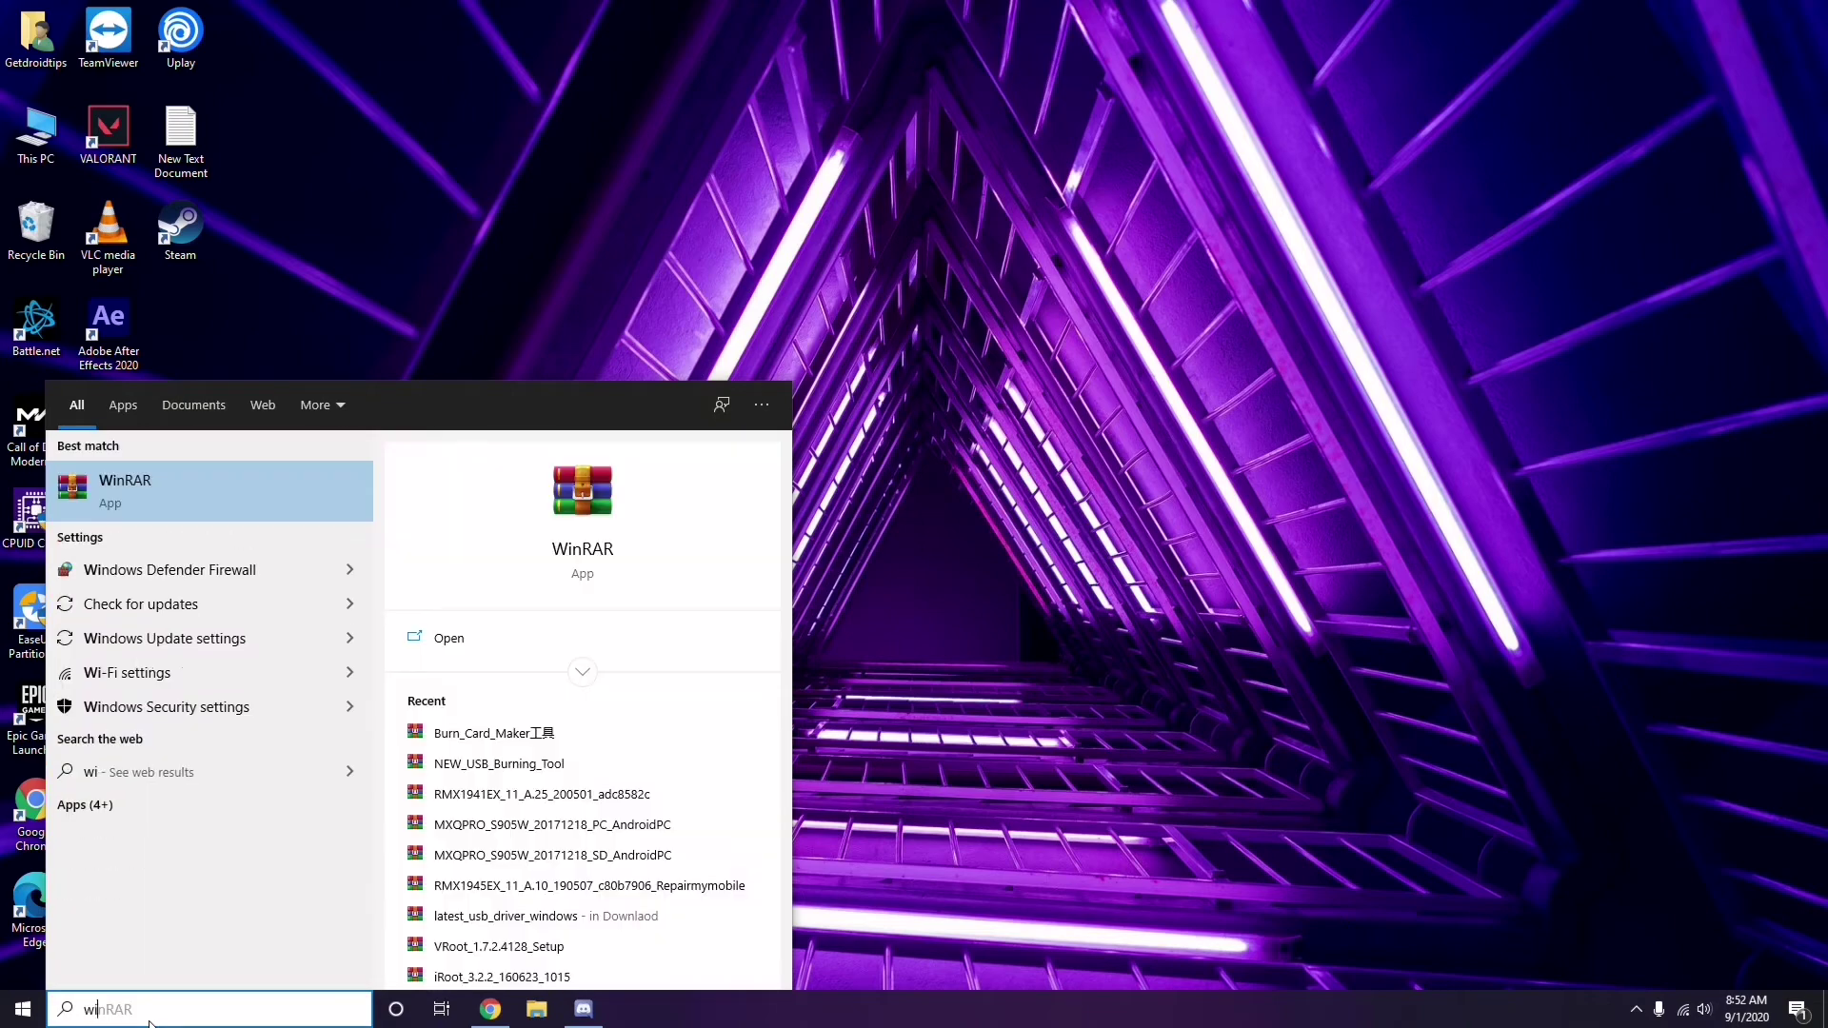
{"action": "type", "text": "ndows"}
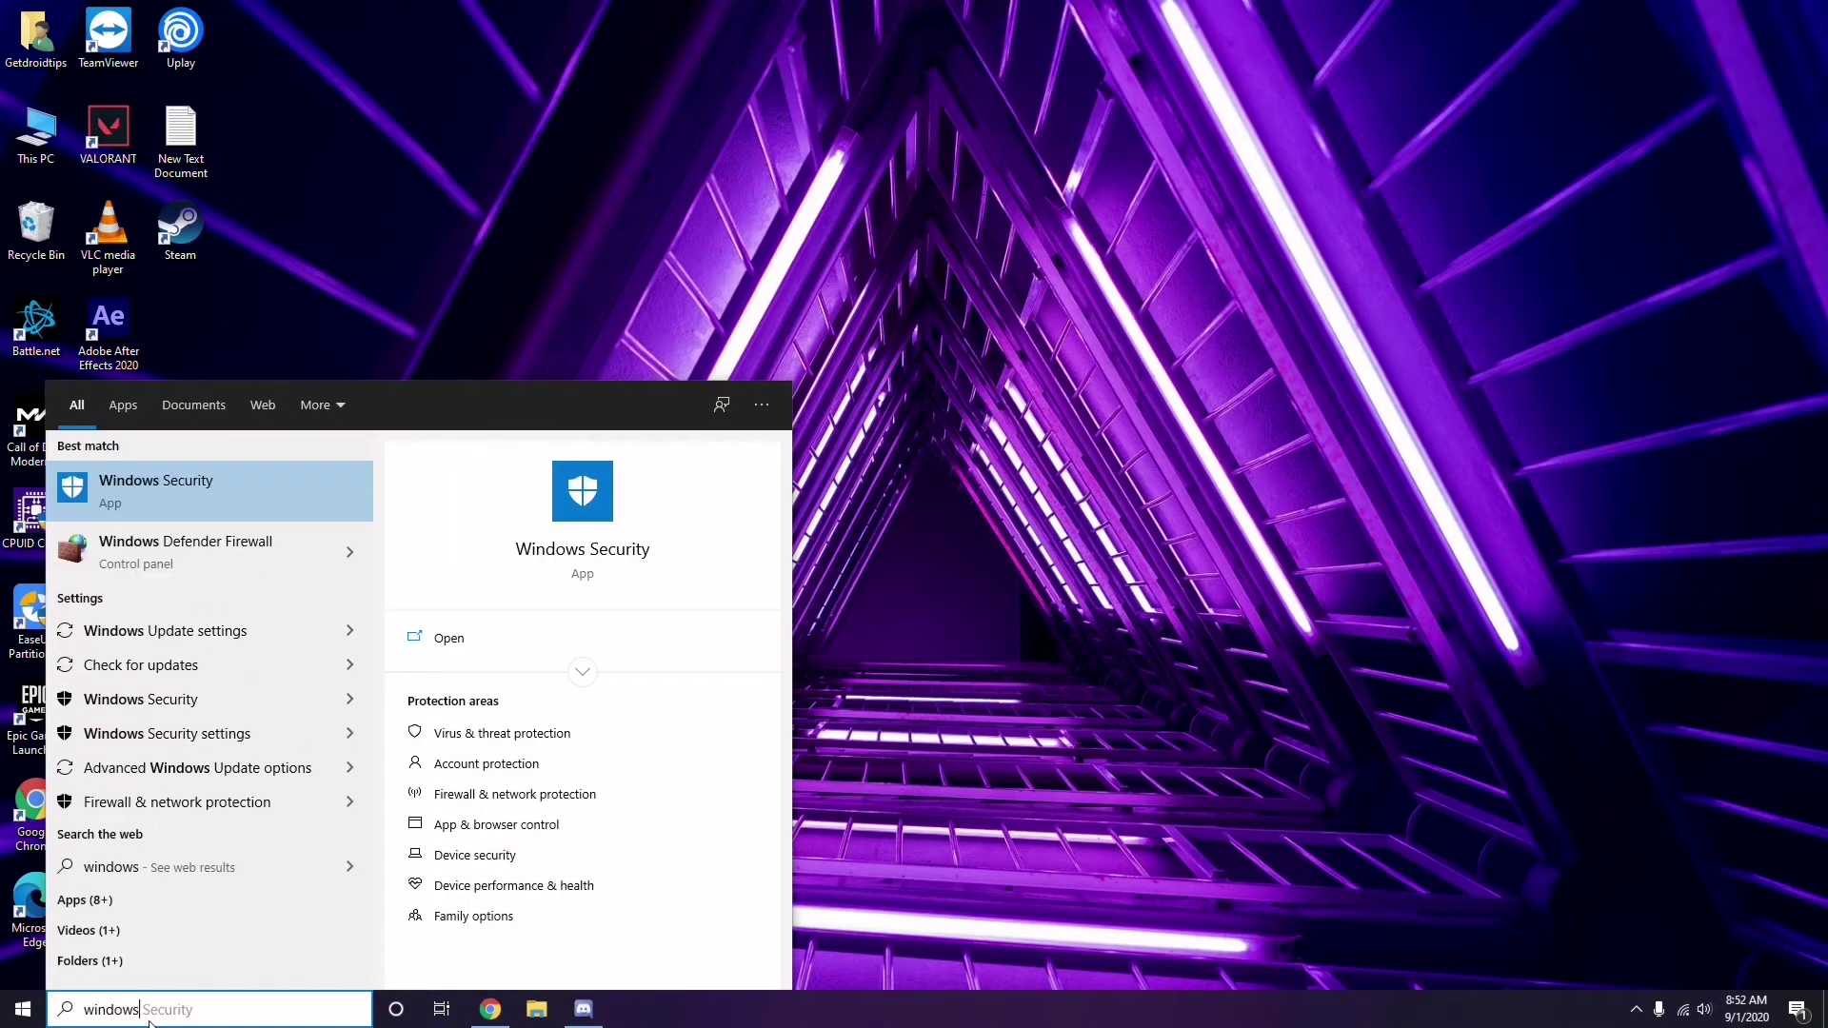
{"action": "left_click", "coordinate": [229, 631]}
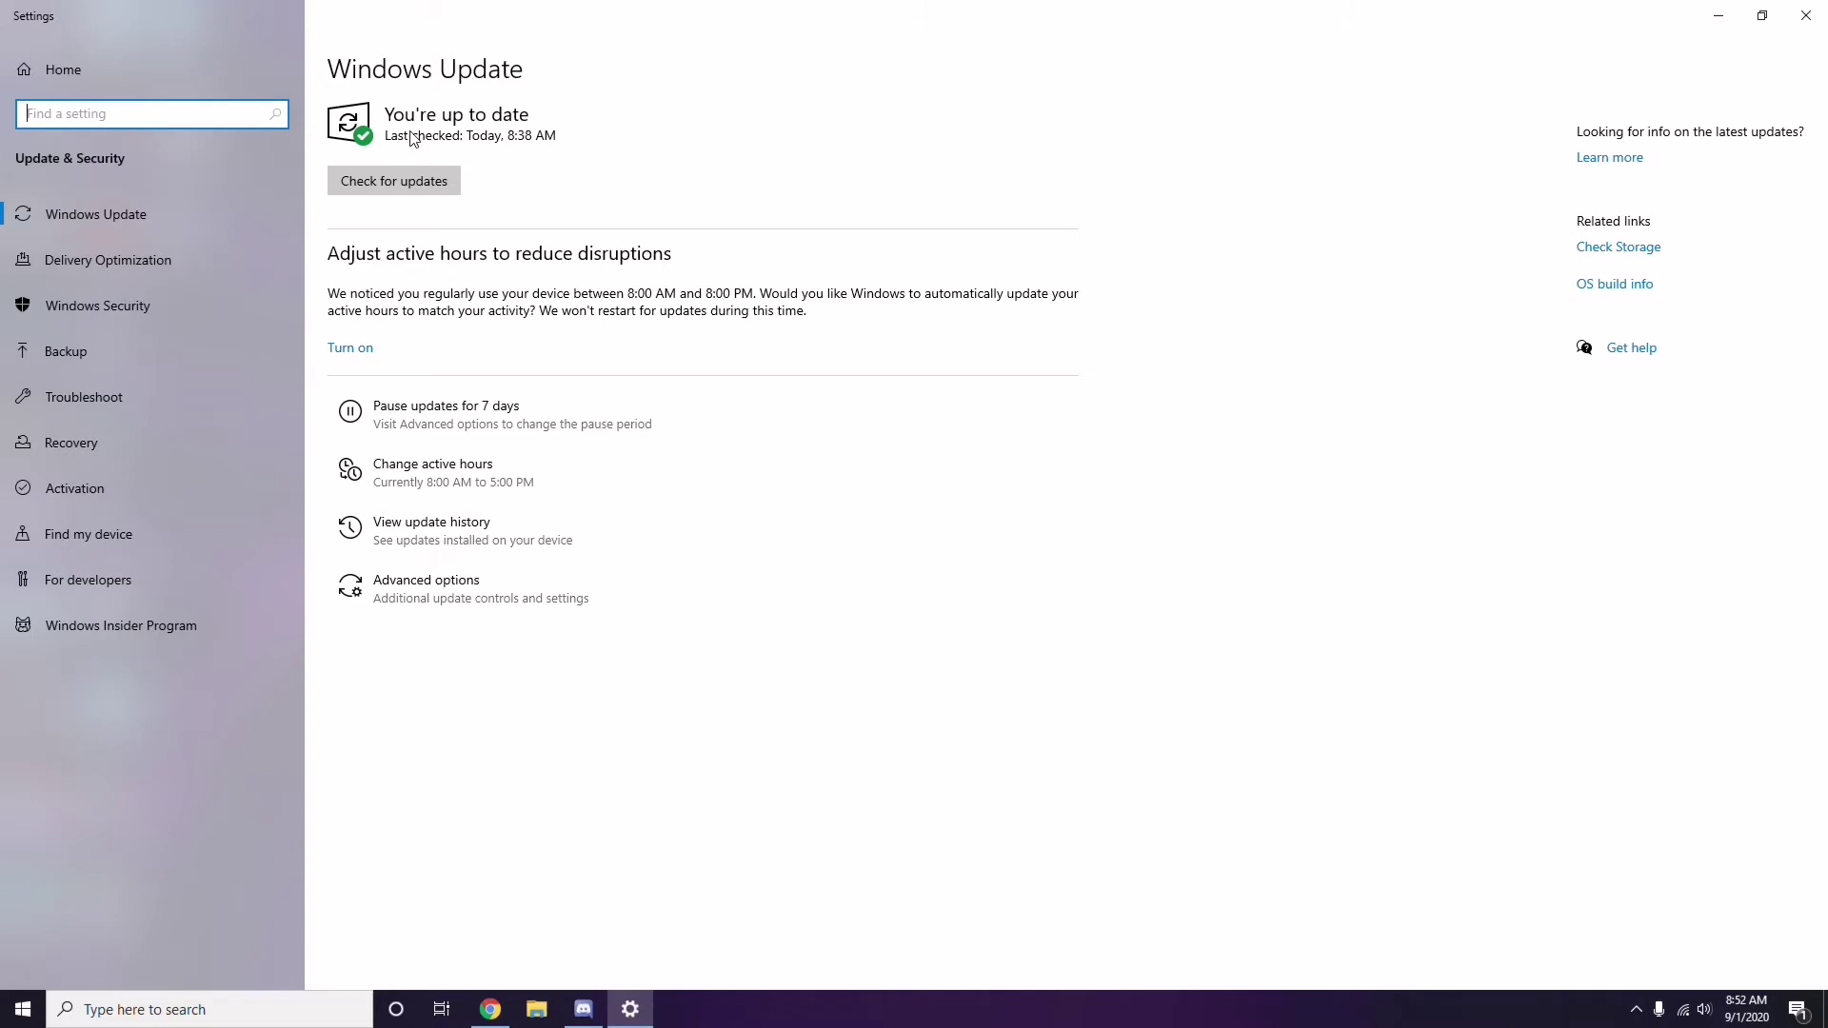
{"action": "left_click", "coordinate": [1806, 15]}
{"action": "right_click", "coordinate": [771, 164]}
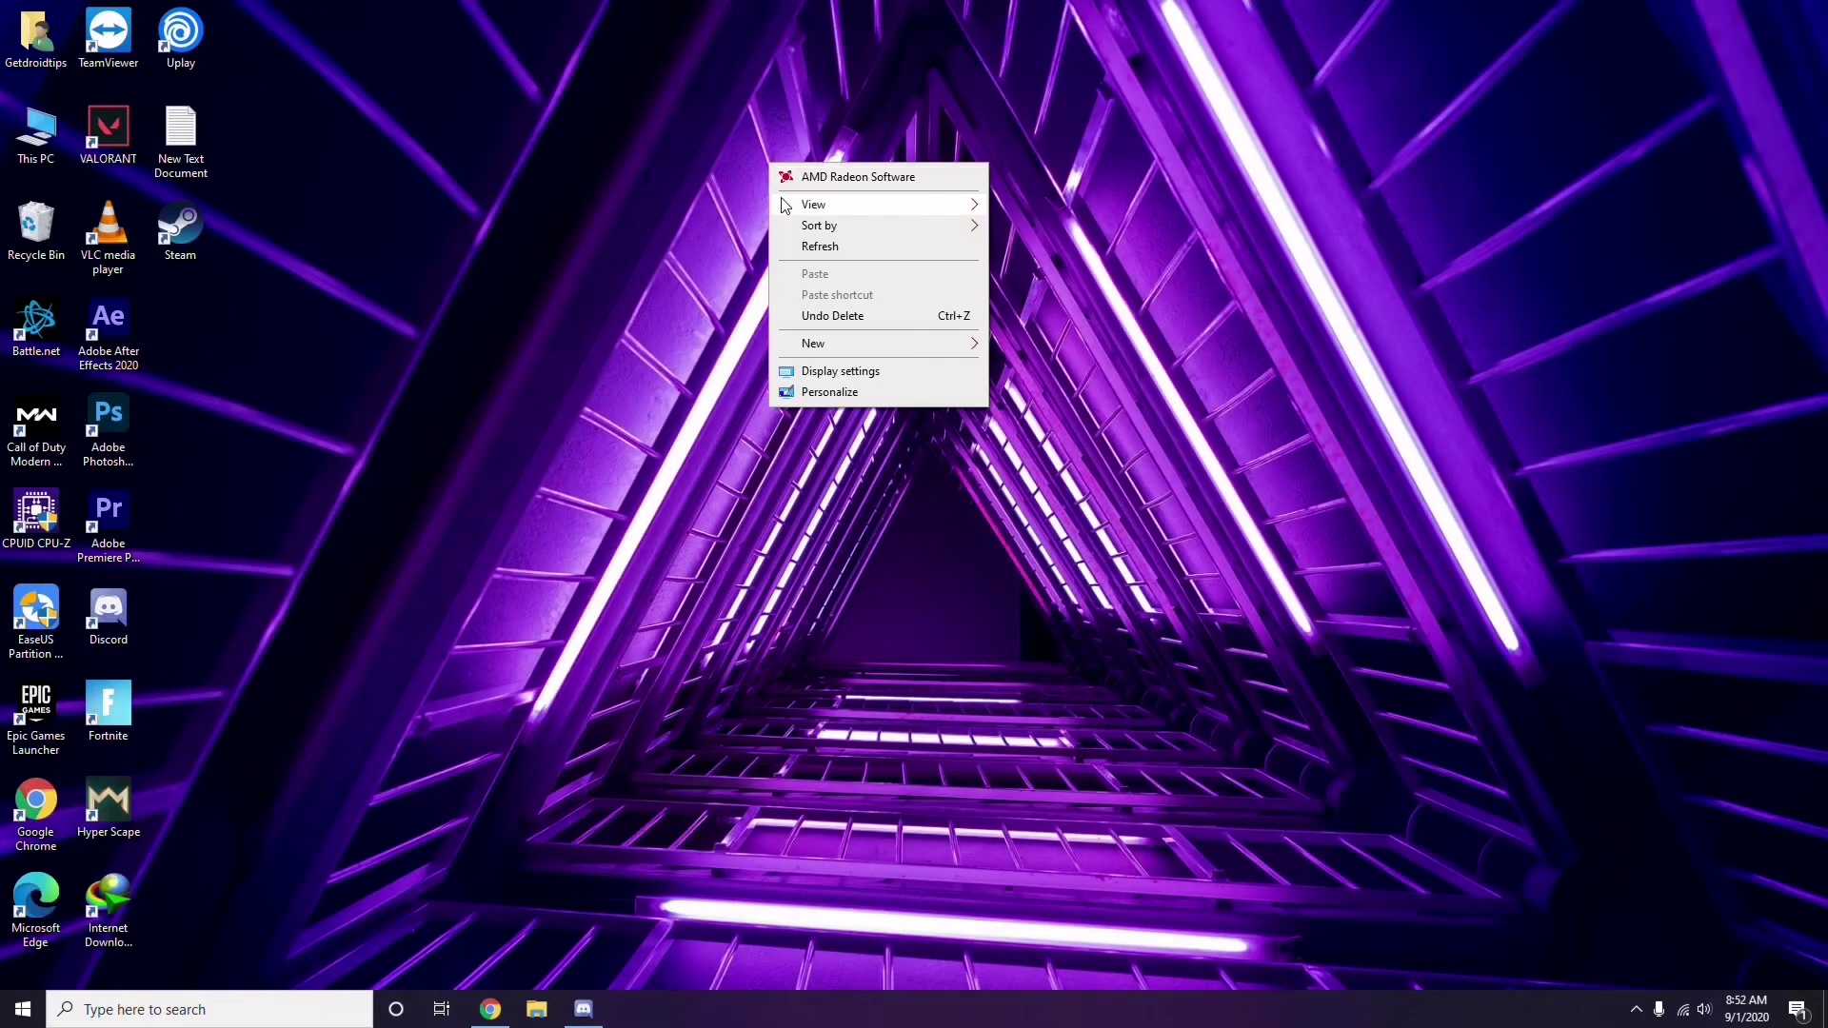
{"action": "left_click", "coordinate": [794, 248]}
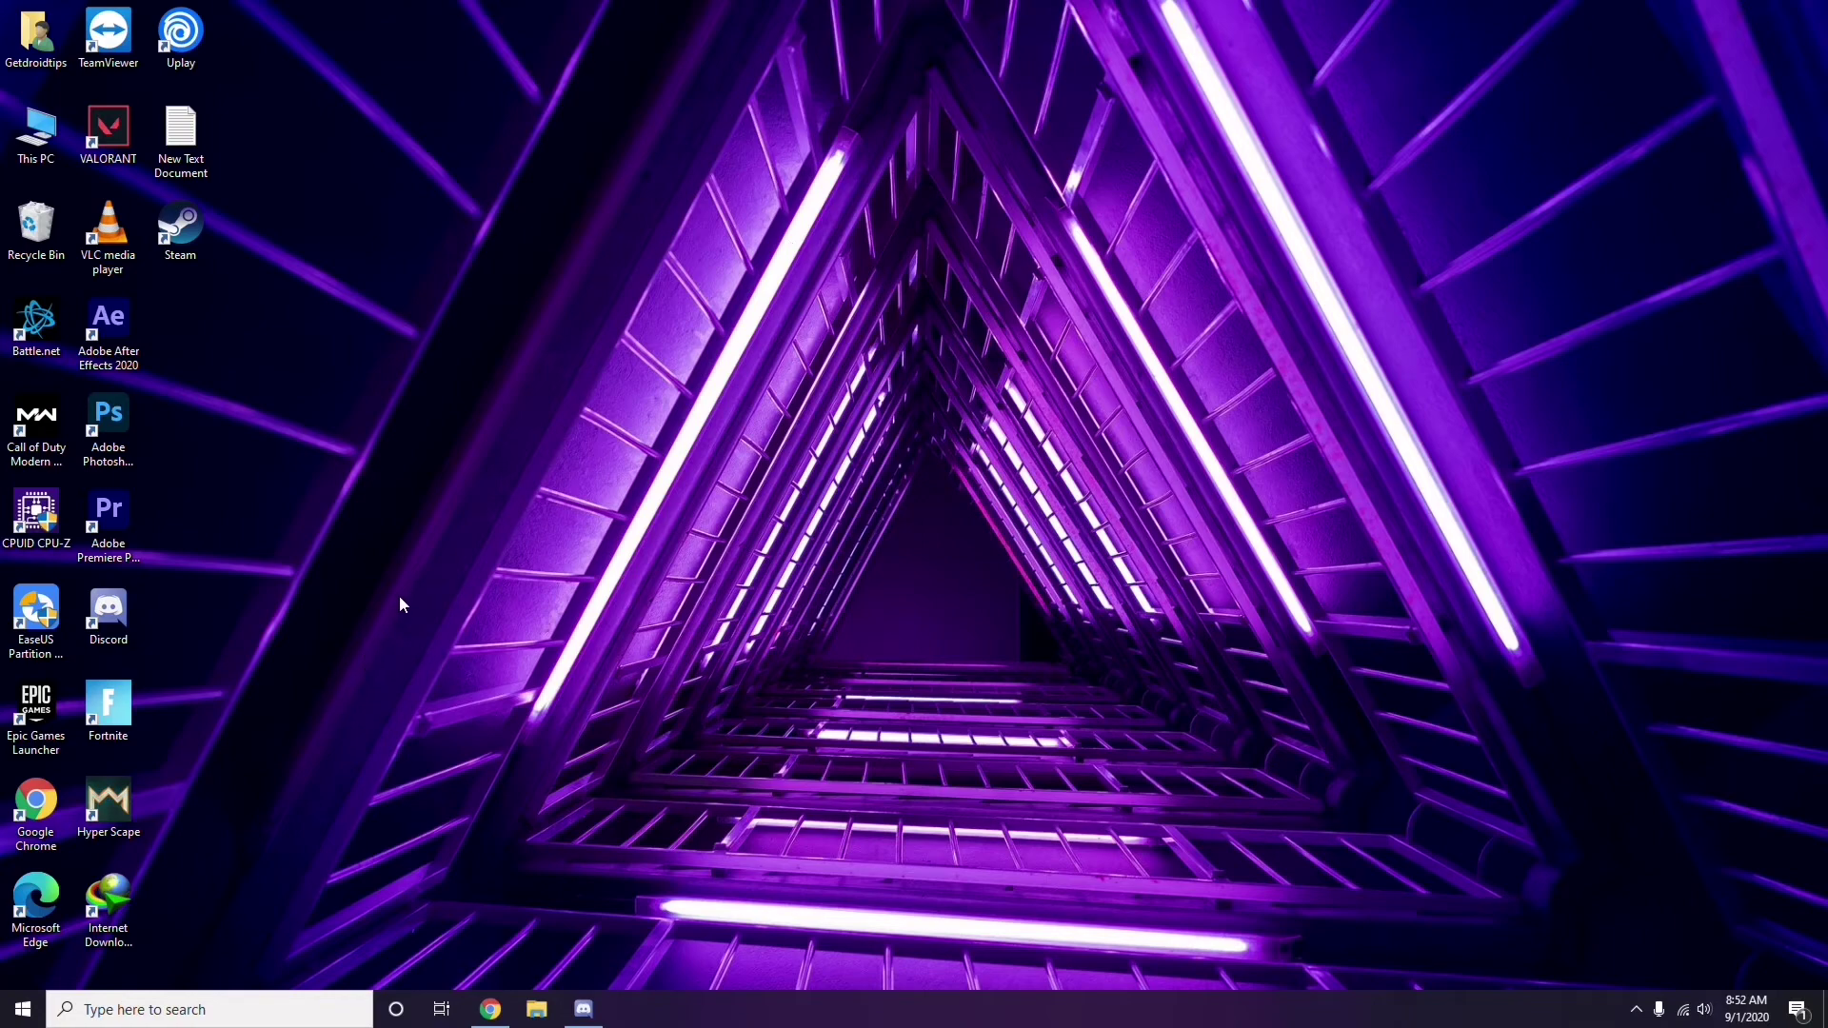
Step: Search Windows for "settings", open the Settings app, and view the update history under Update & Security
{"action": "left_click", "coordinate": [108, 1012]}
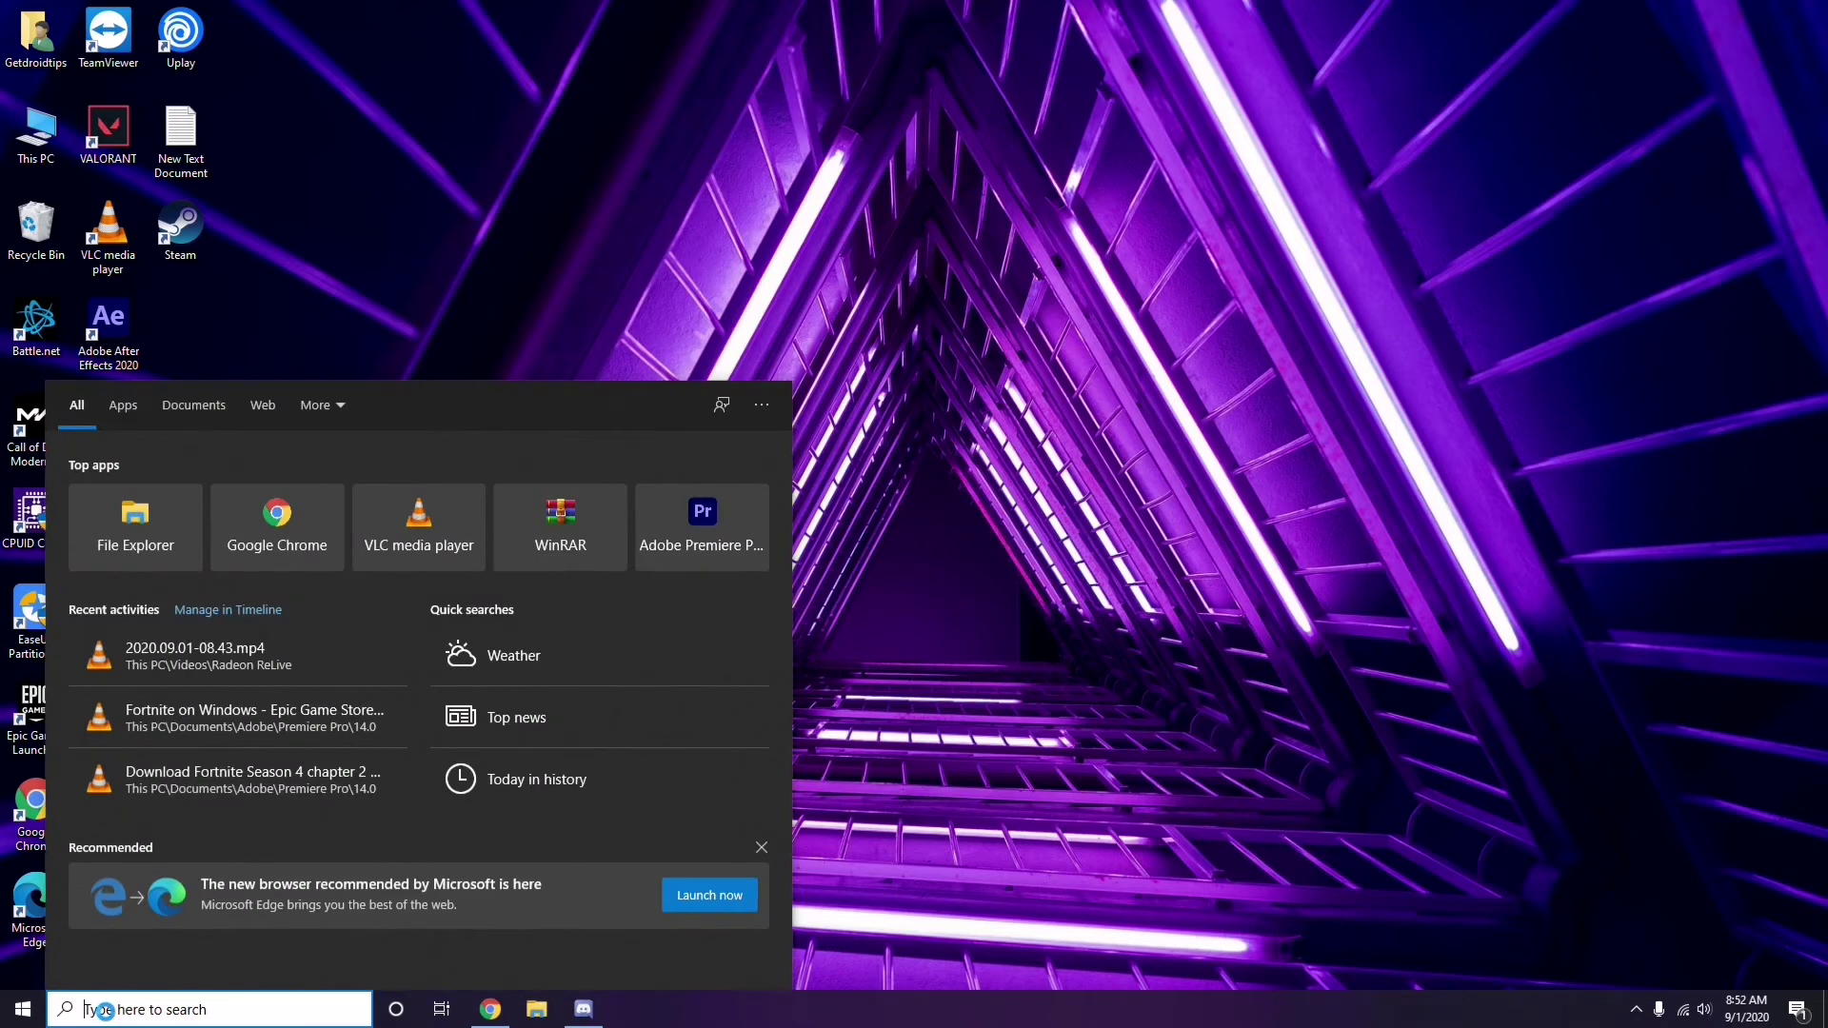
{"action": "type", "text": "sett"}
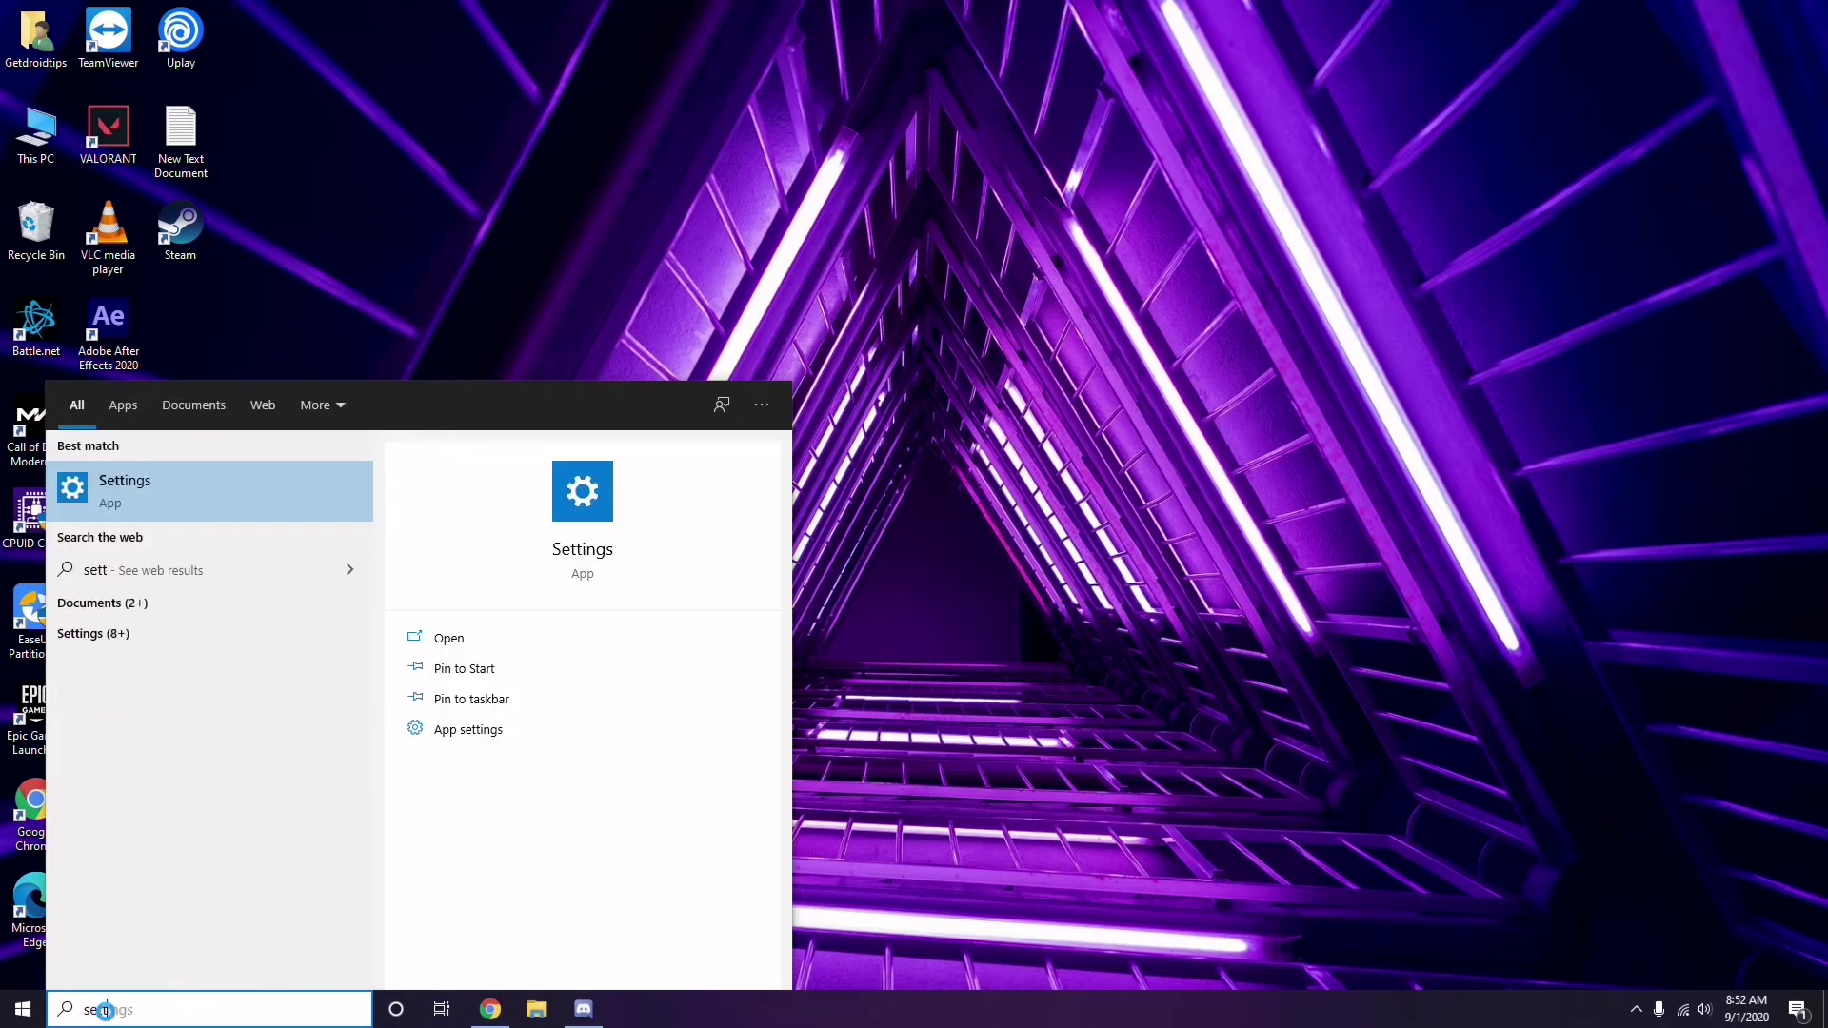
{"action": "type", "text": "ings"}
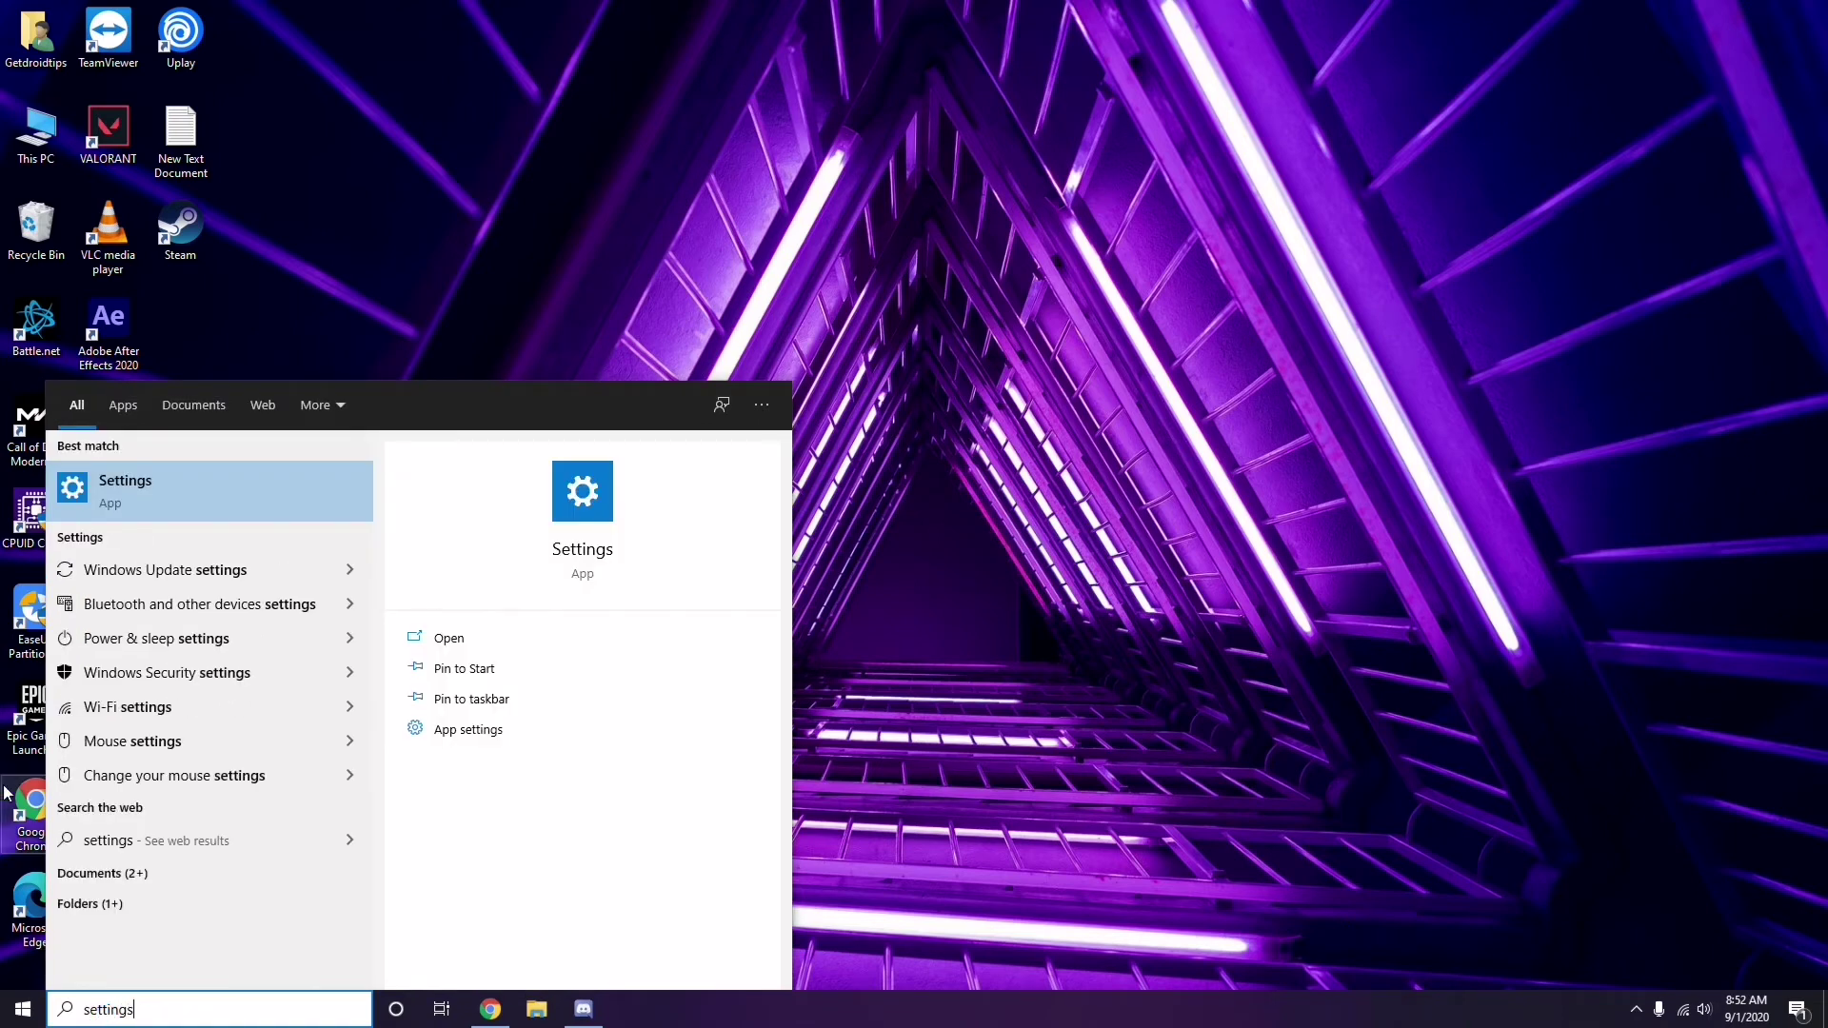
{"action": "left_click", "coordinate": [201, 504]}
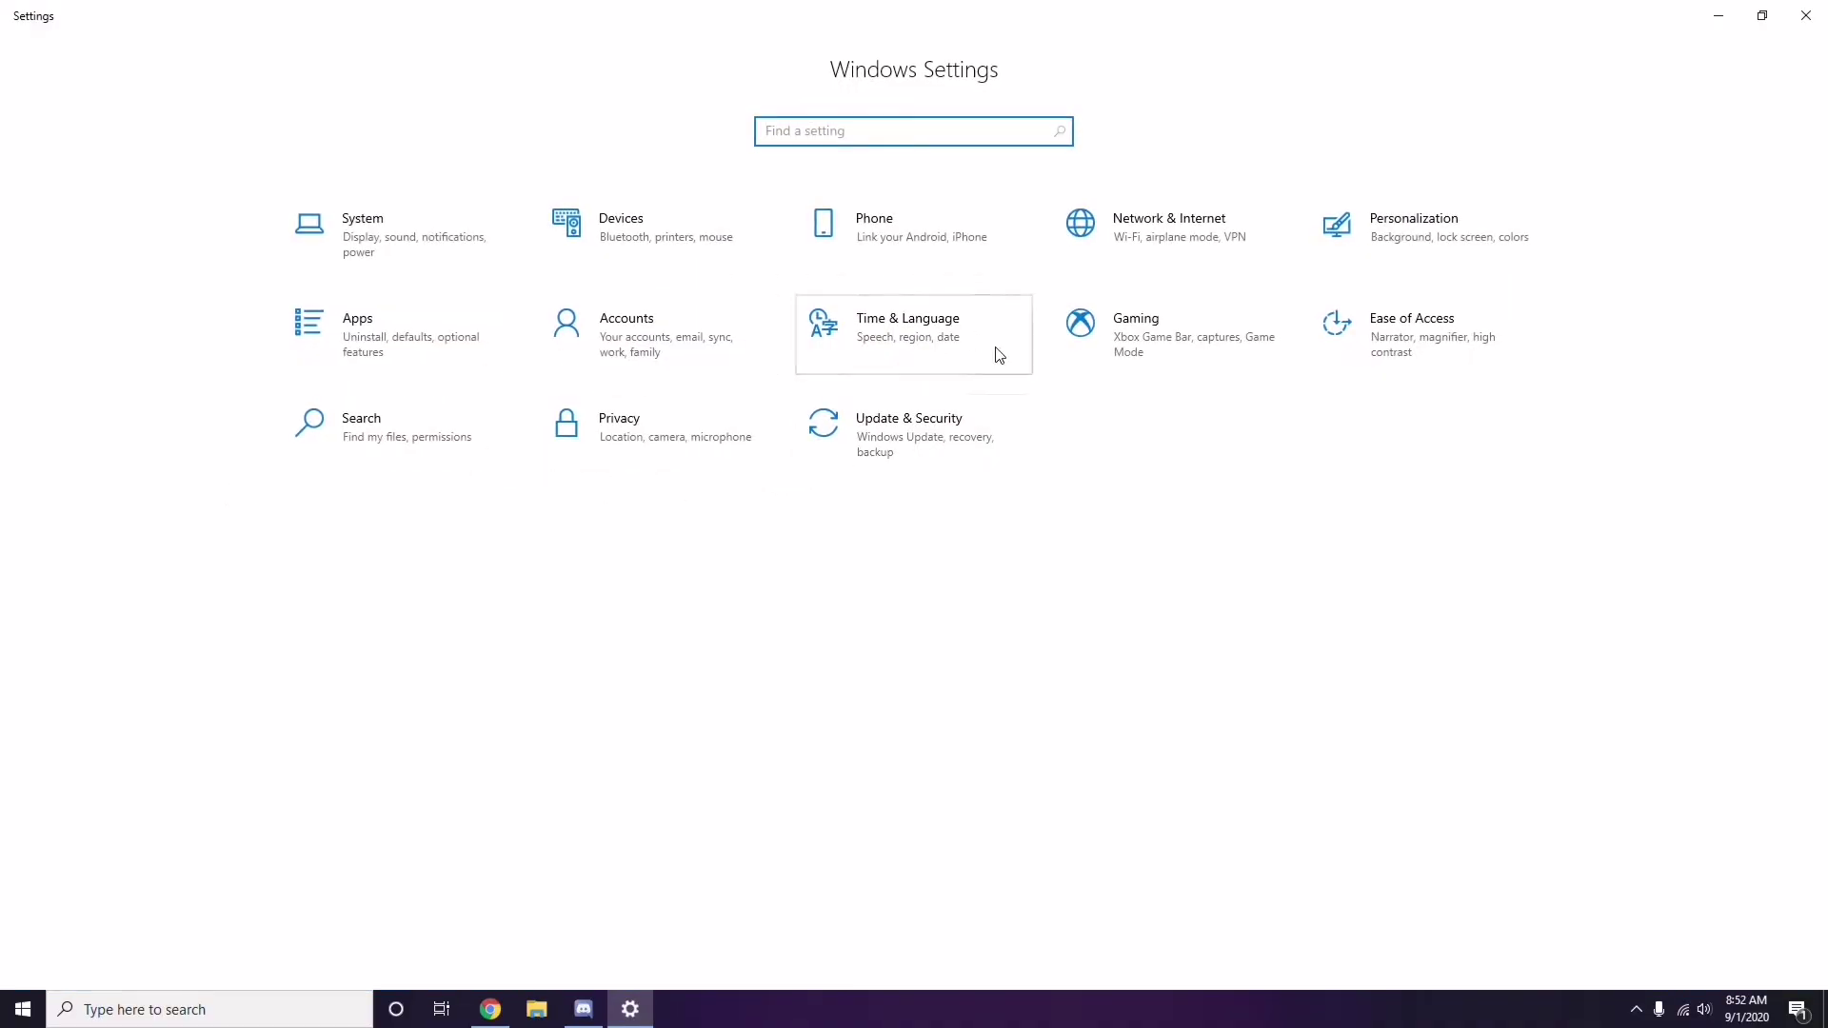
{"action": "left_click", "coordinate": [916, 453]}
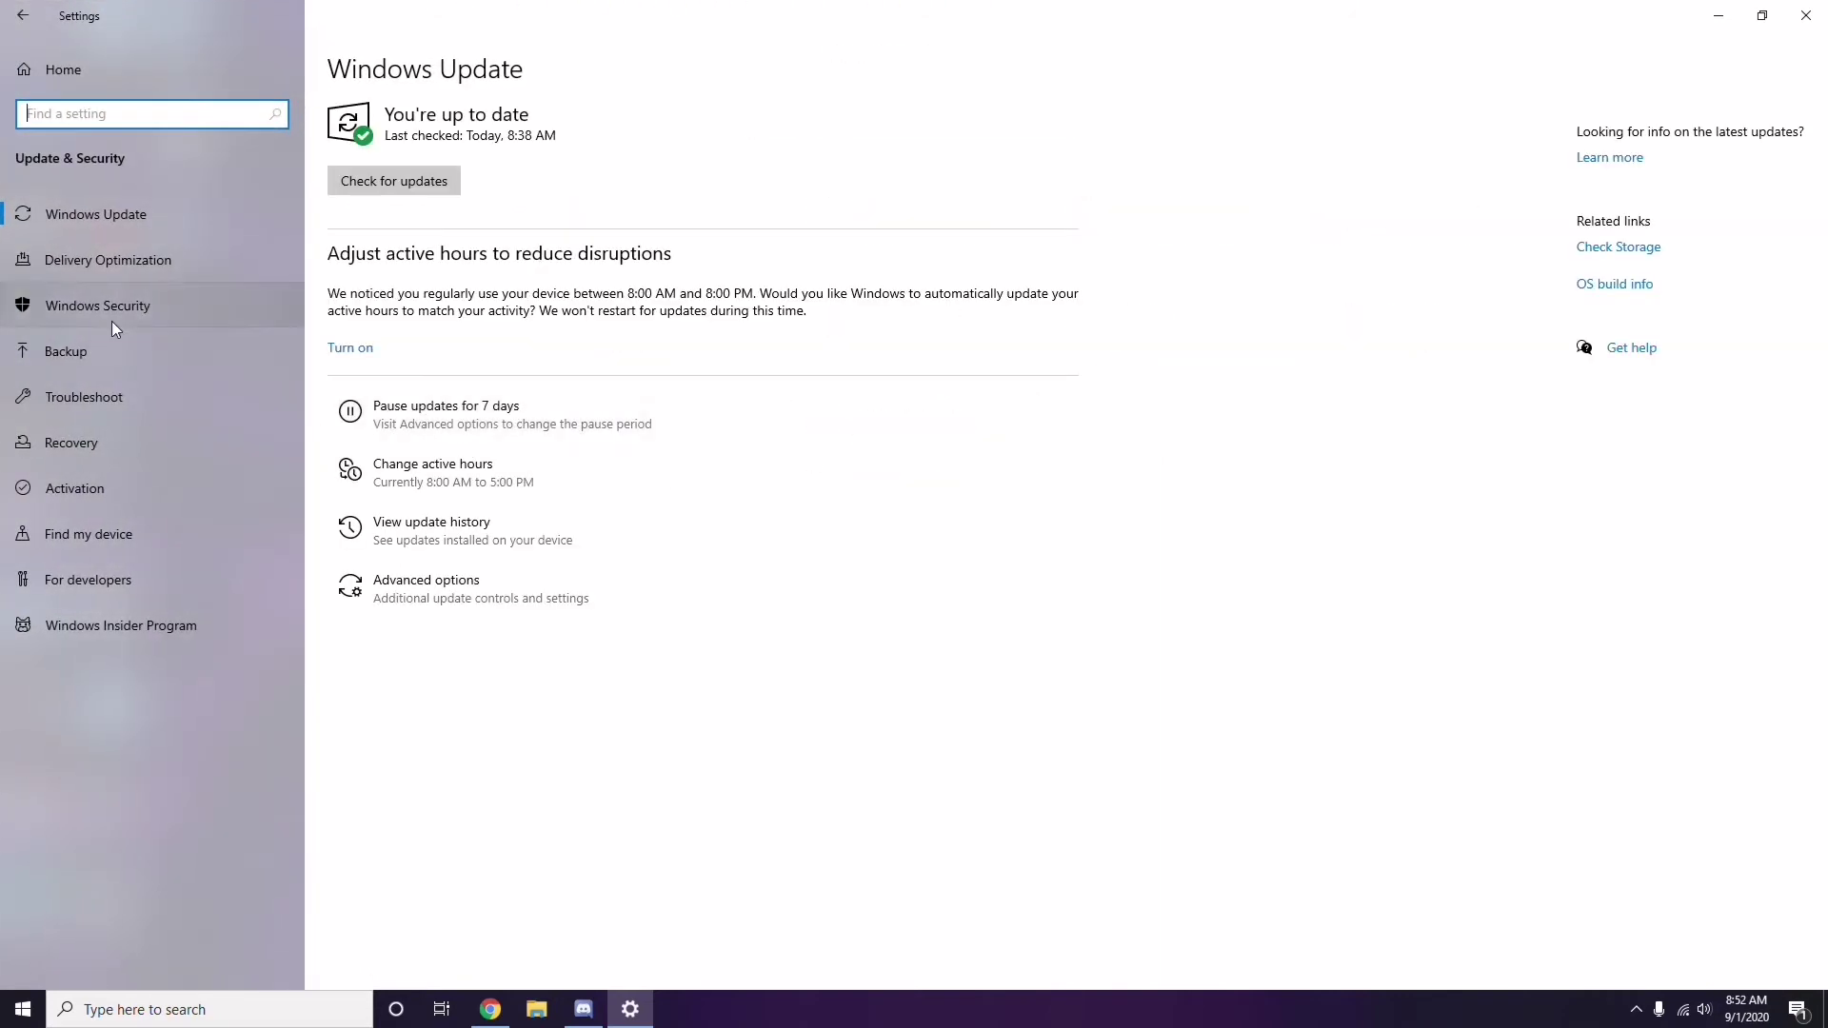
{"action": "left_click", "coordinate": [434, 531]}
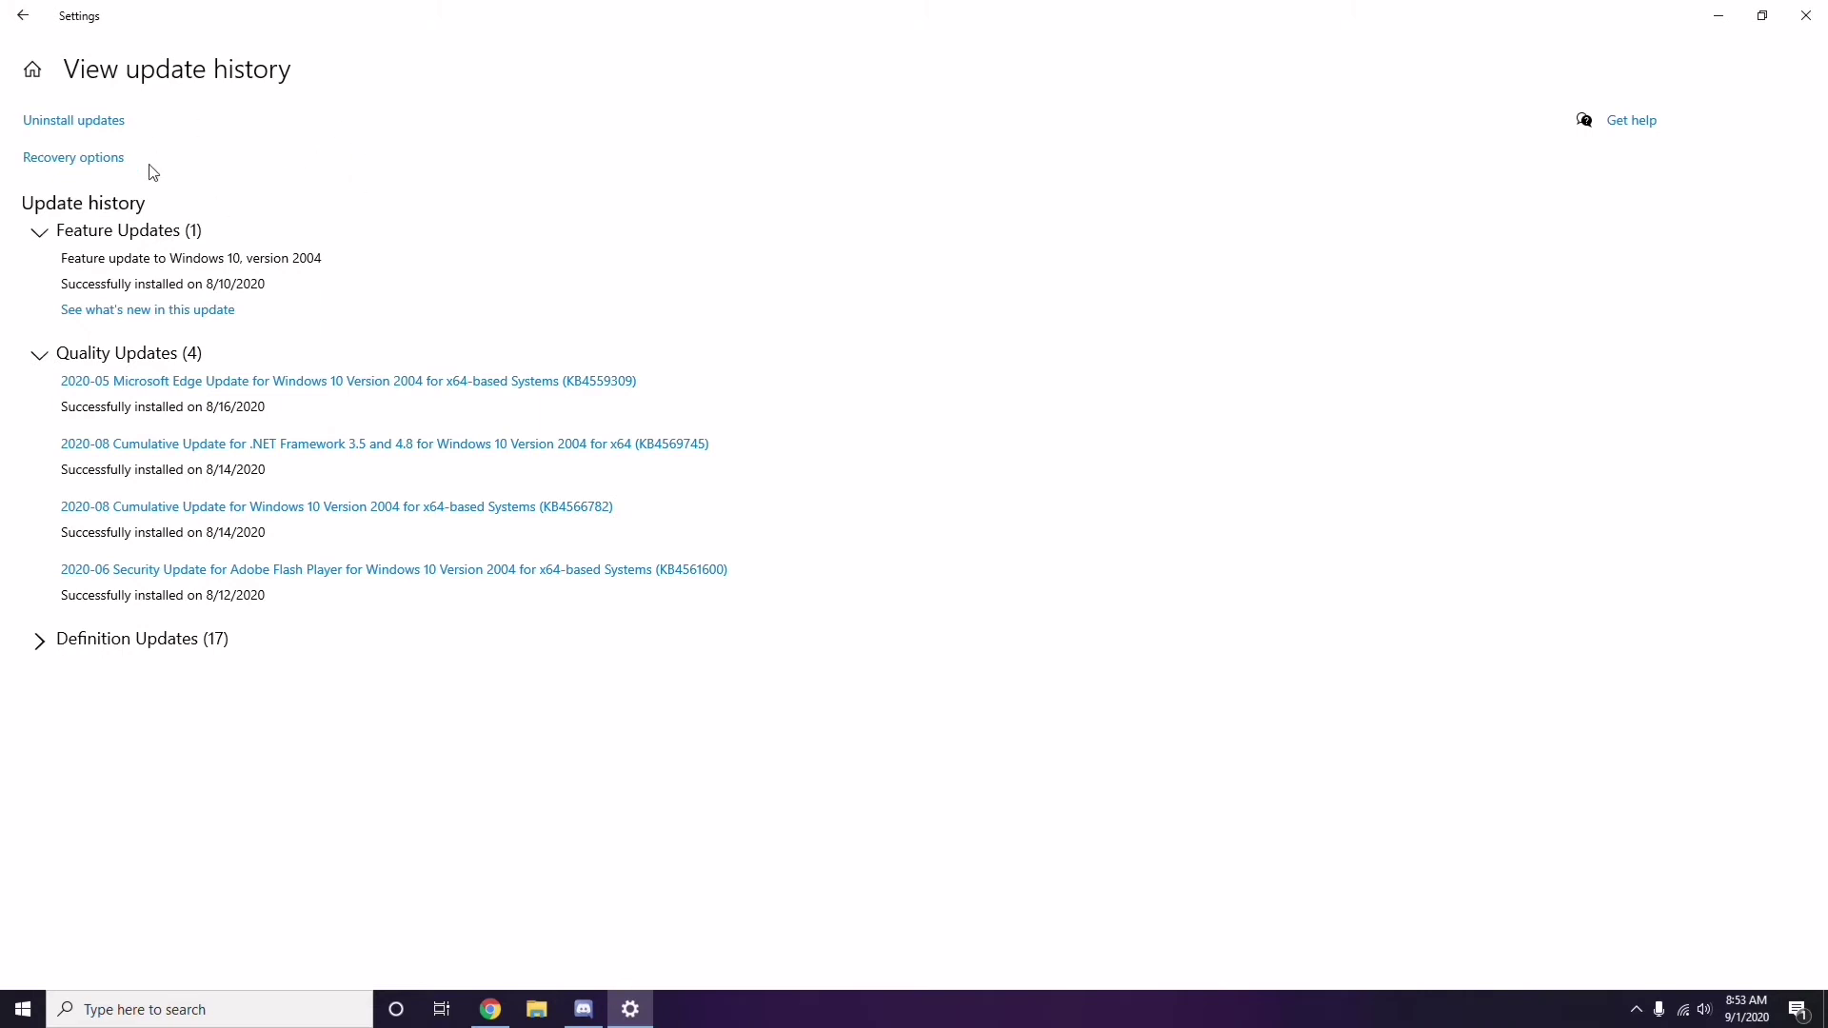
Step: Open the installed updates list, bring up the uninstall option for the Visual C++ 2010 x64 update KB2565063, dismiss it, and close both windows
{"action": "left_click", "coordinate": [91, 127]}
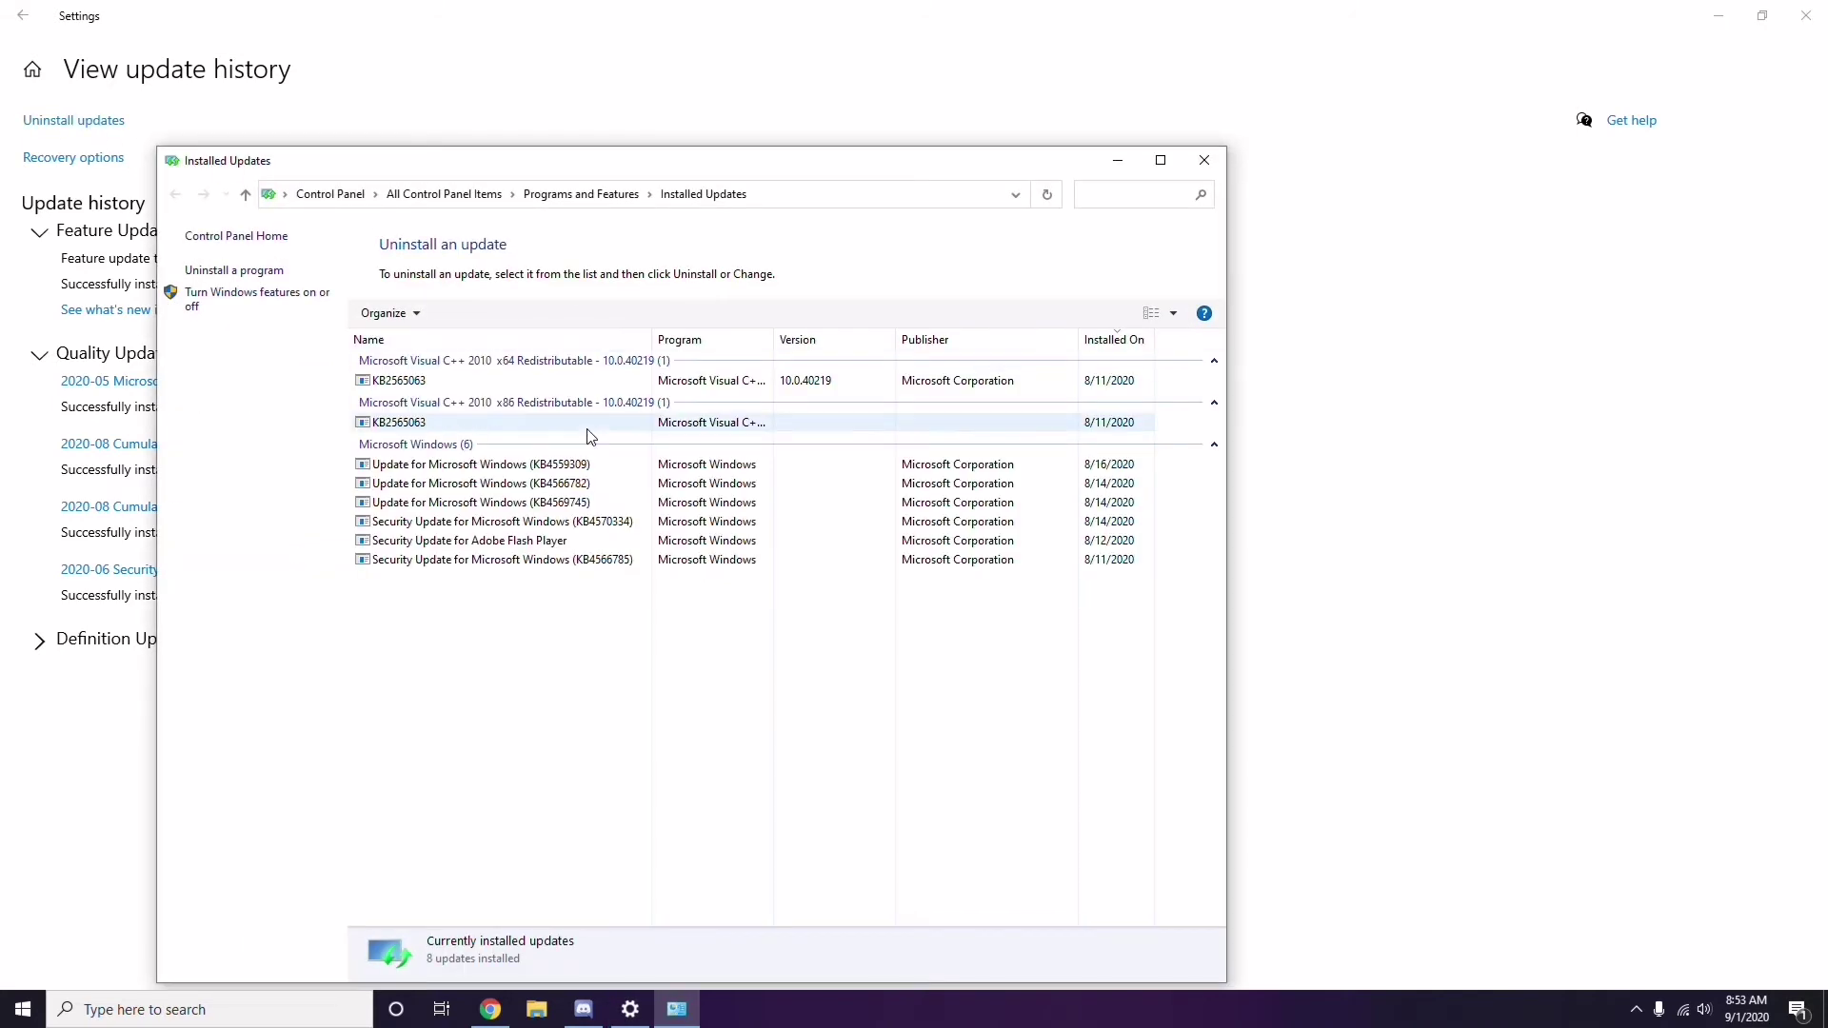
{"action": "right_click", "coordinate": [420, 389]}
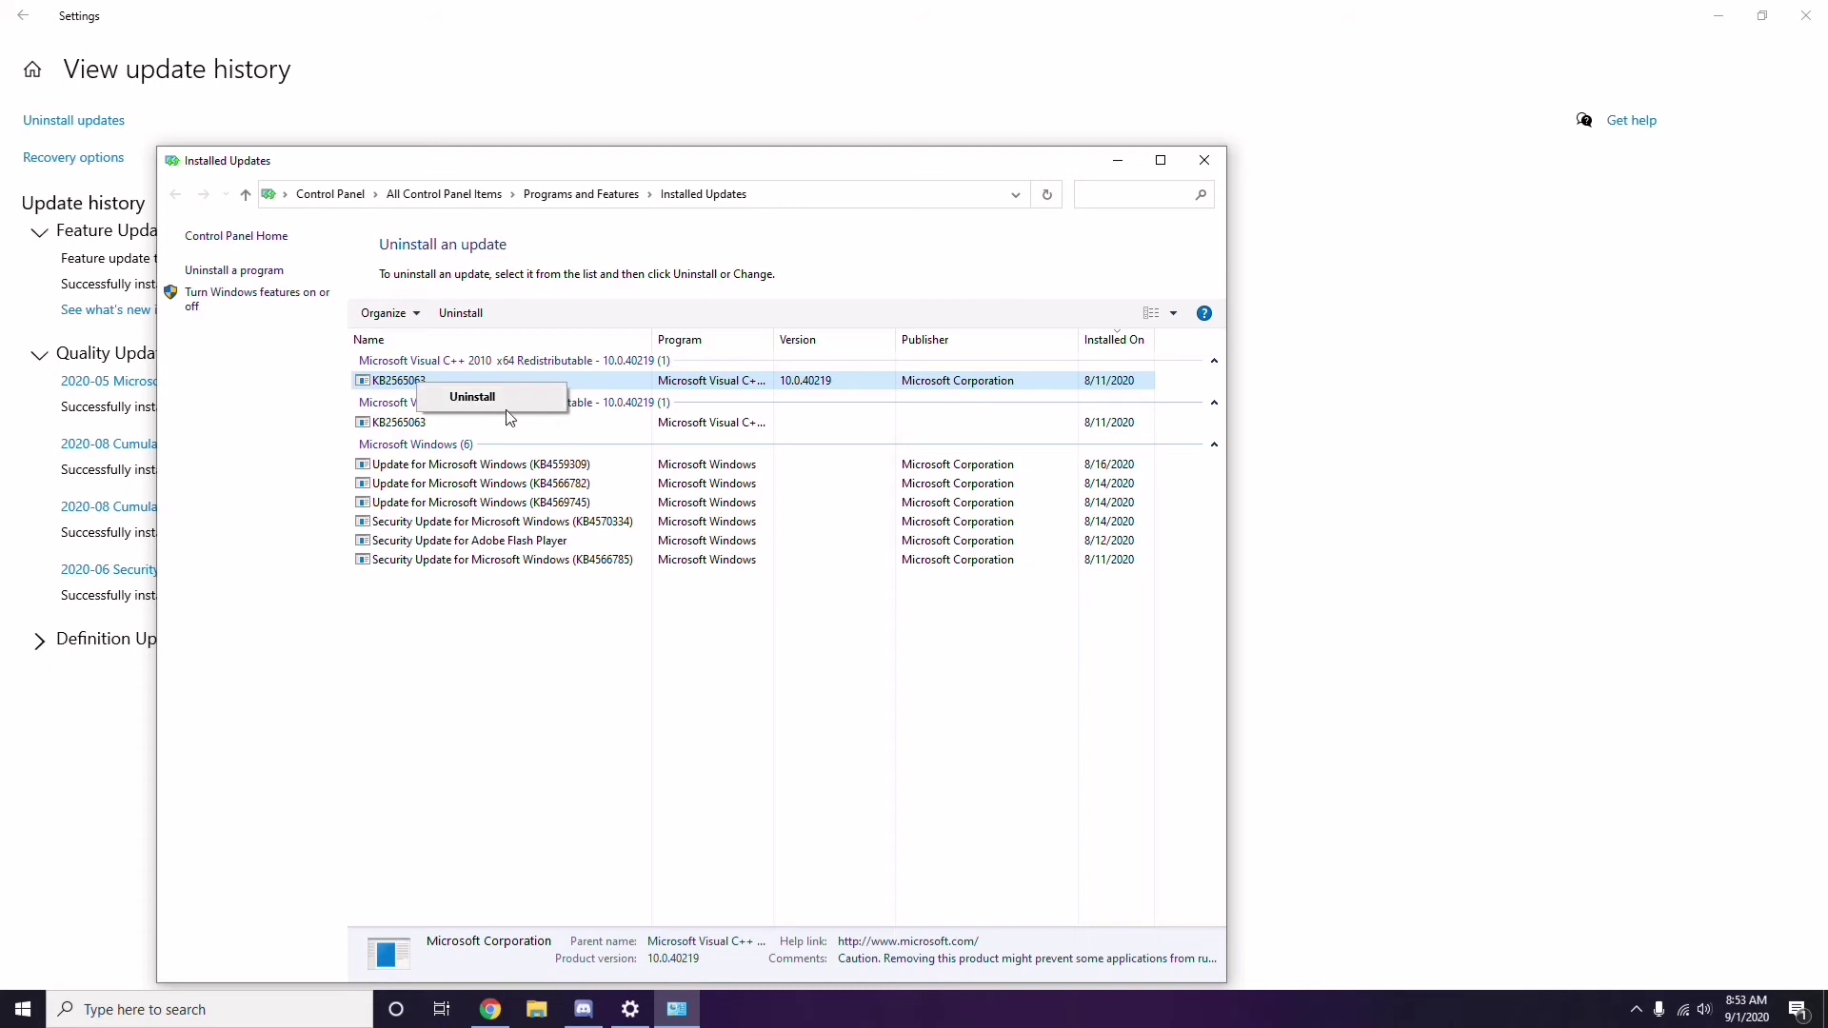
{"action": "left_click", "coordinate": [1257, 374]}
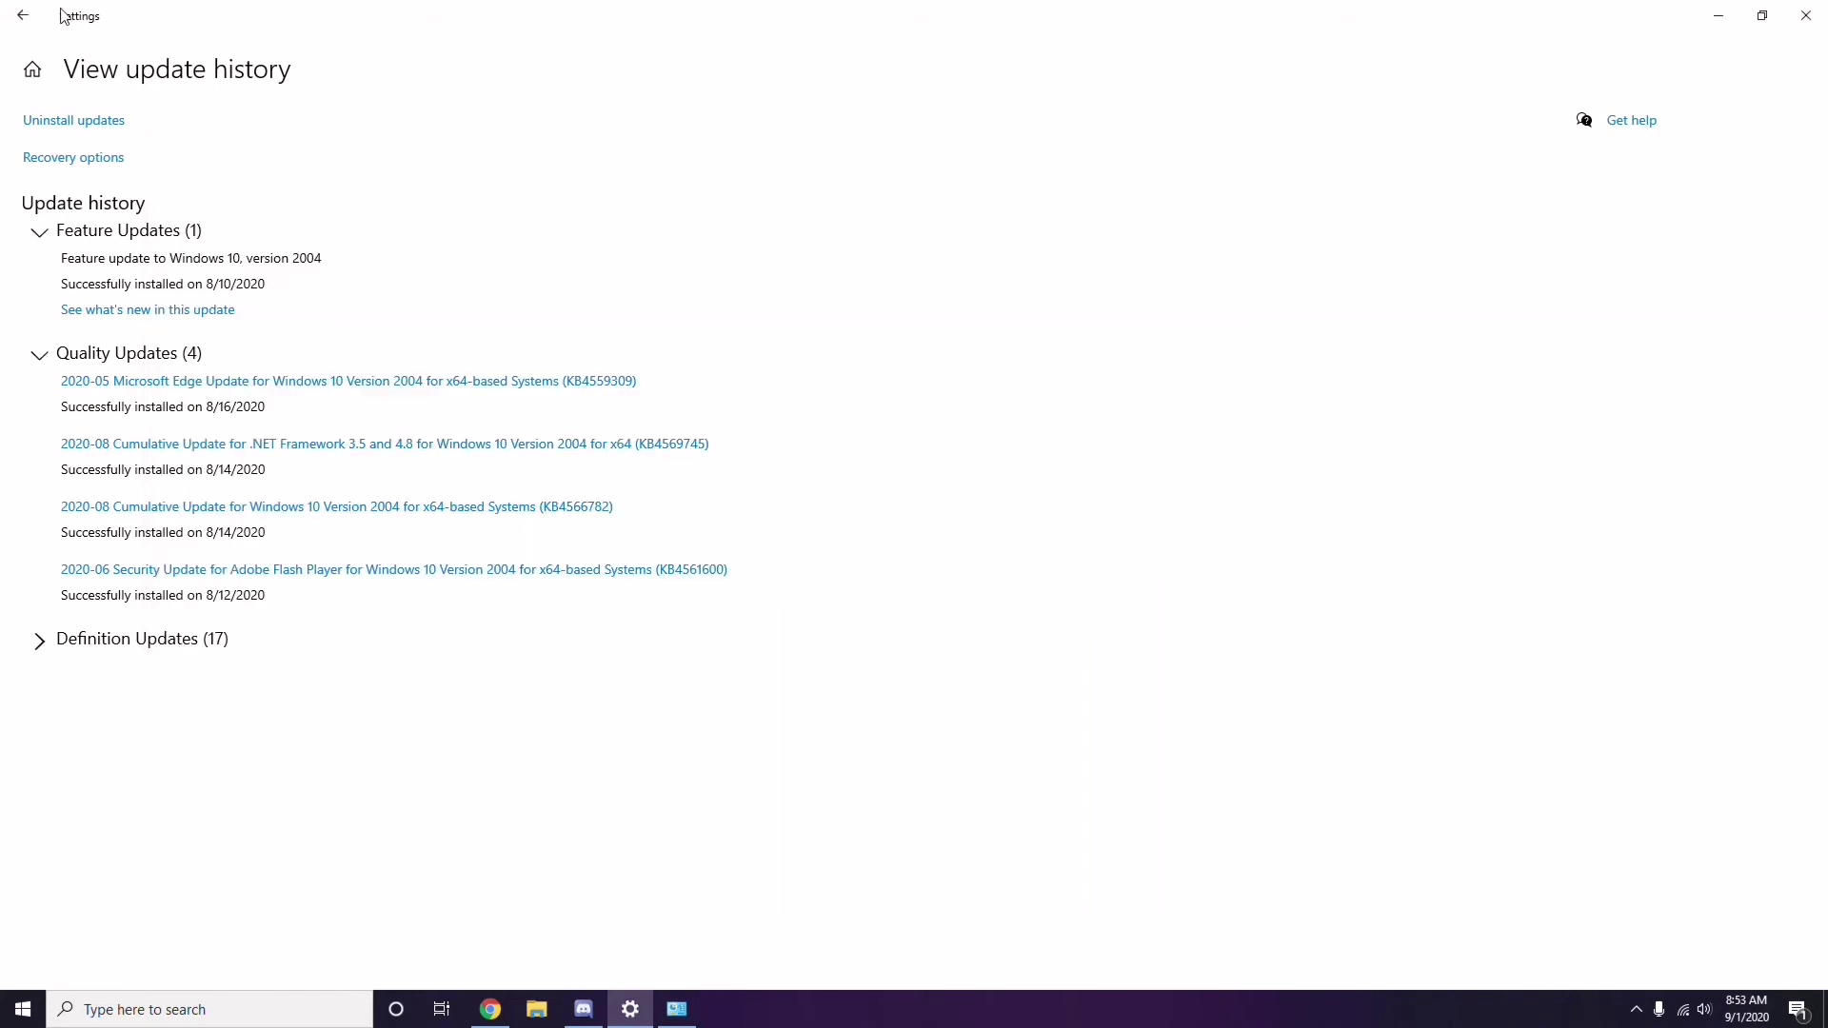
{"action": "left_click", "coordinate": [29, 19]}
{"action": "left_click", "coordinate": [29, 19]}
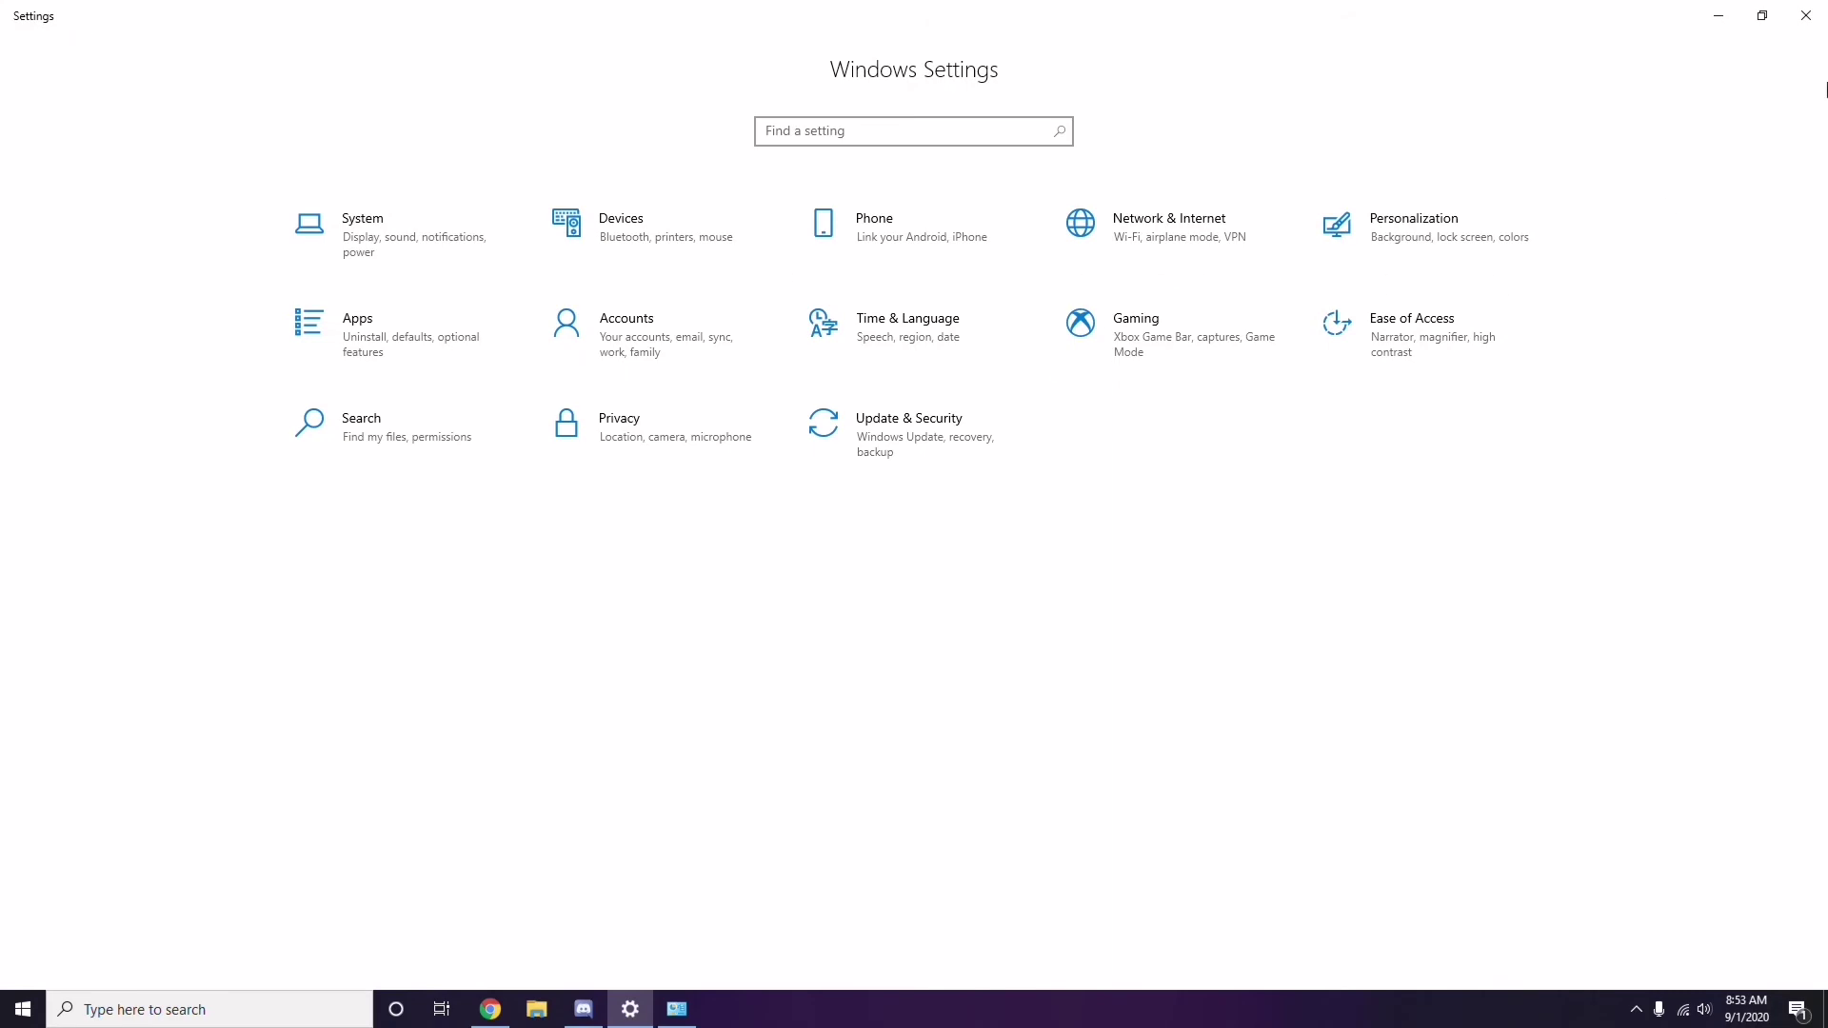
{"action": "left_click", "coordinate": [1804, 24]}
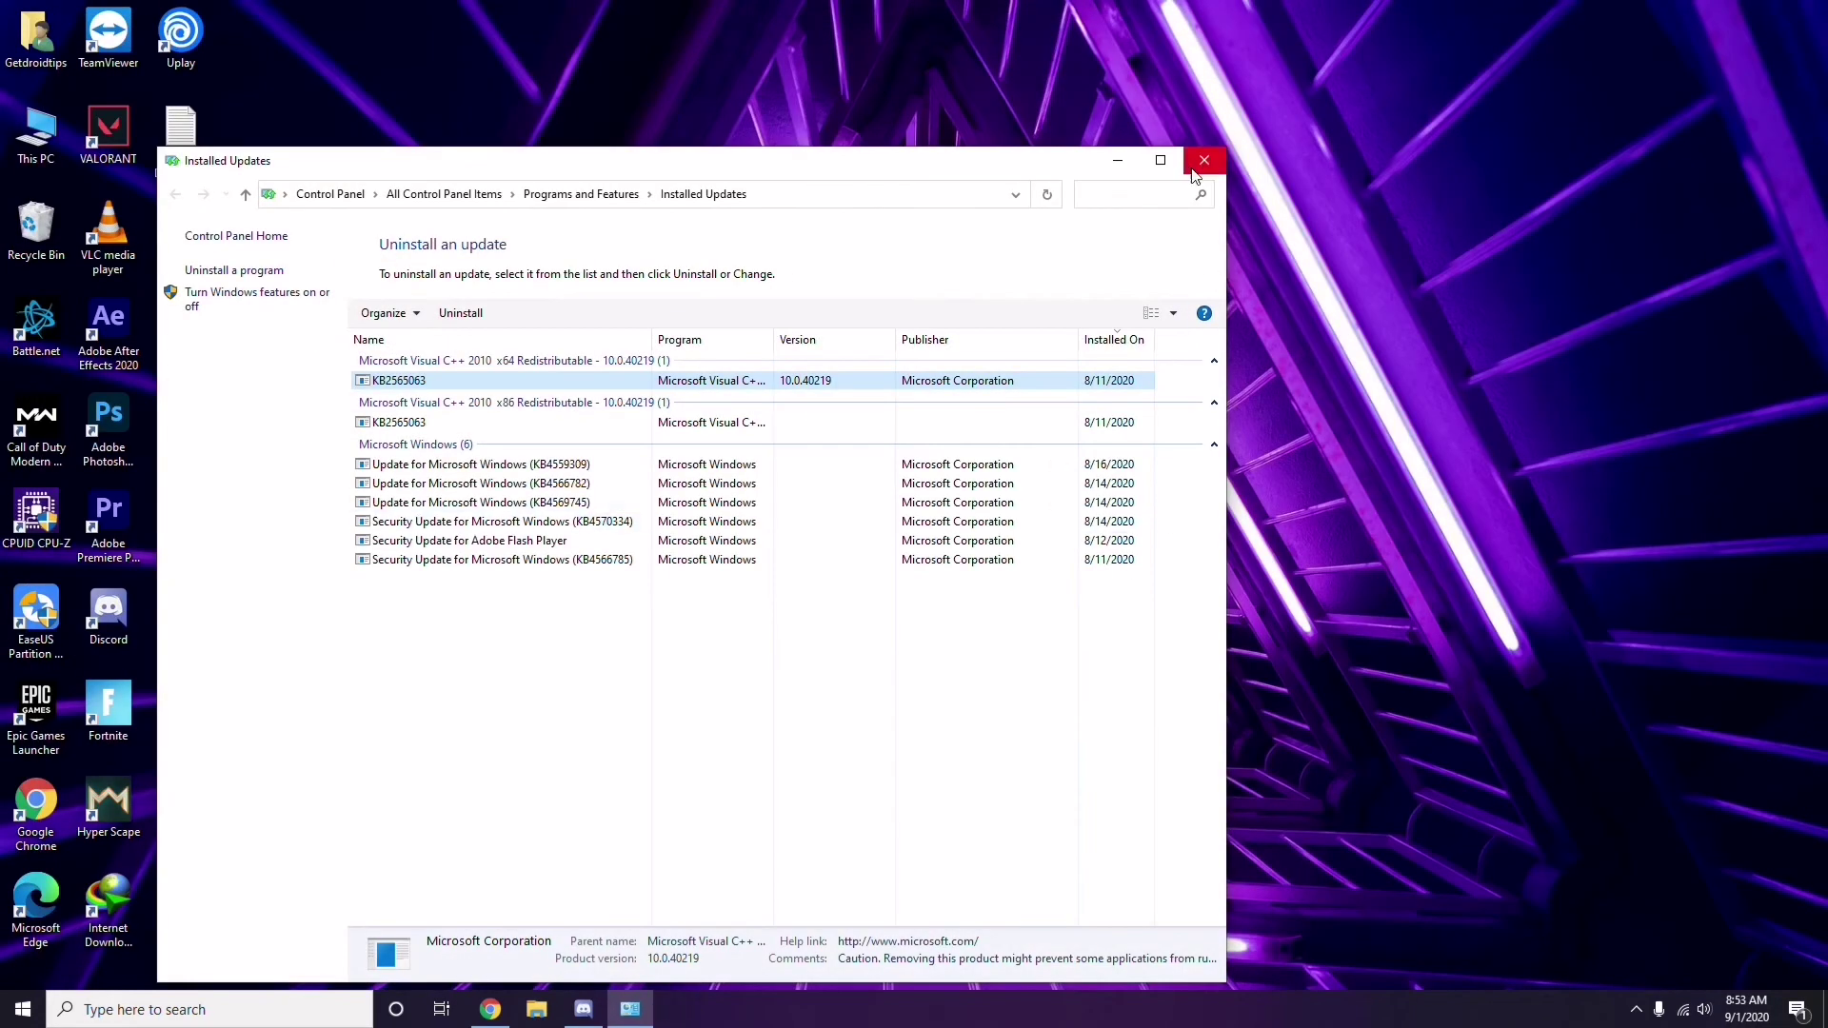
{"action": "left_click", "coordinate": [1200, 169]}
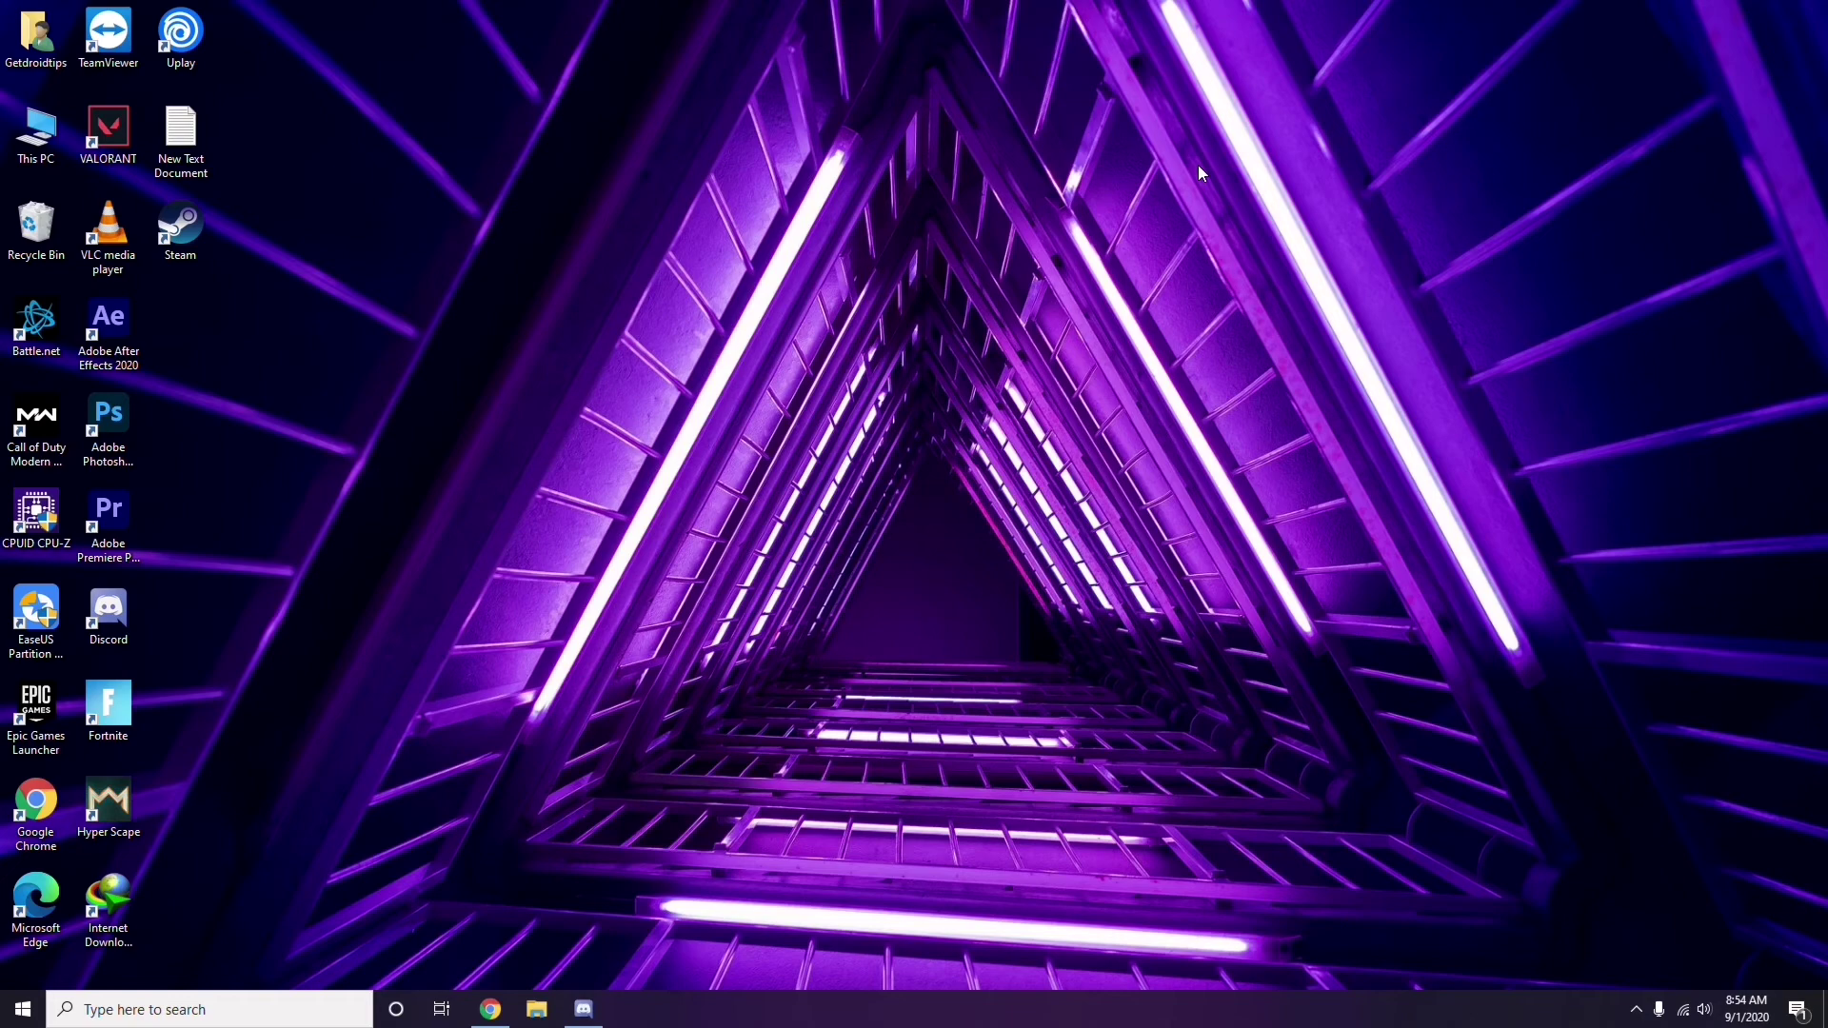
Step: Open the temporary files folder by running %temp% from the Run dialog
{"action": "key", "text": "super+r"}
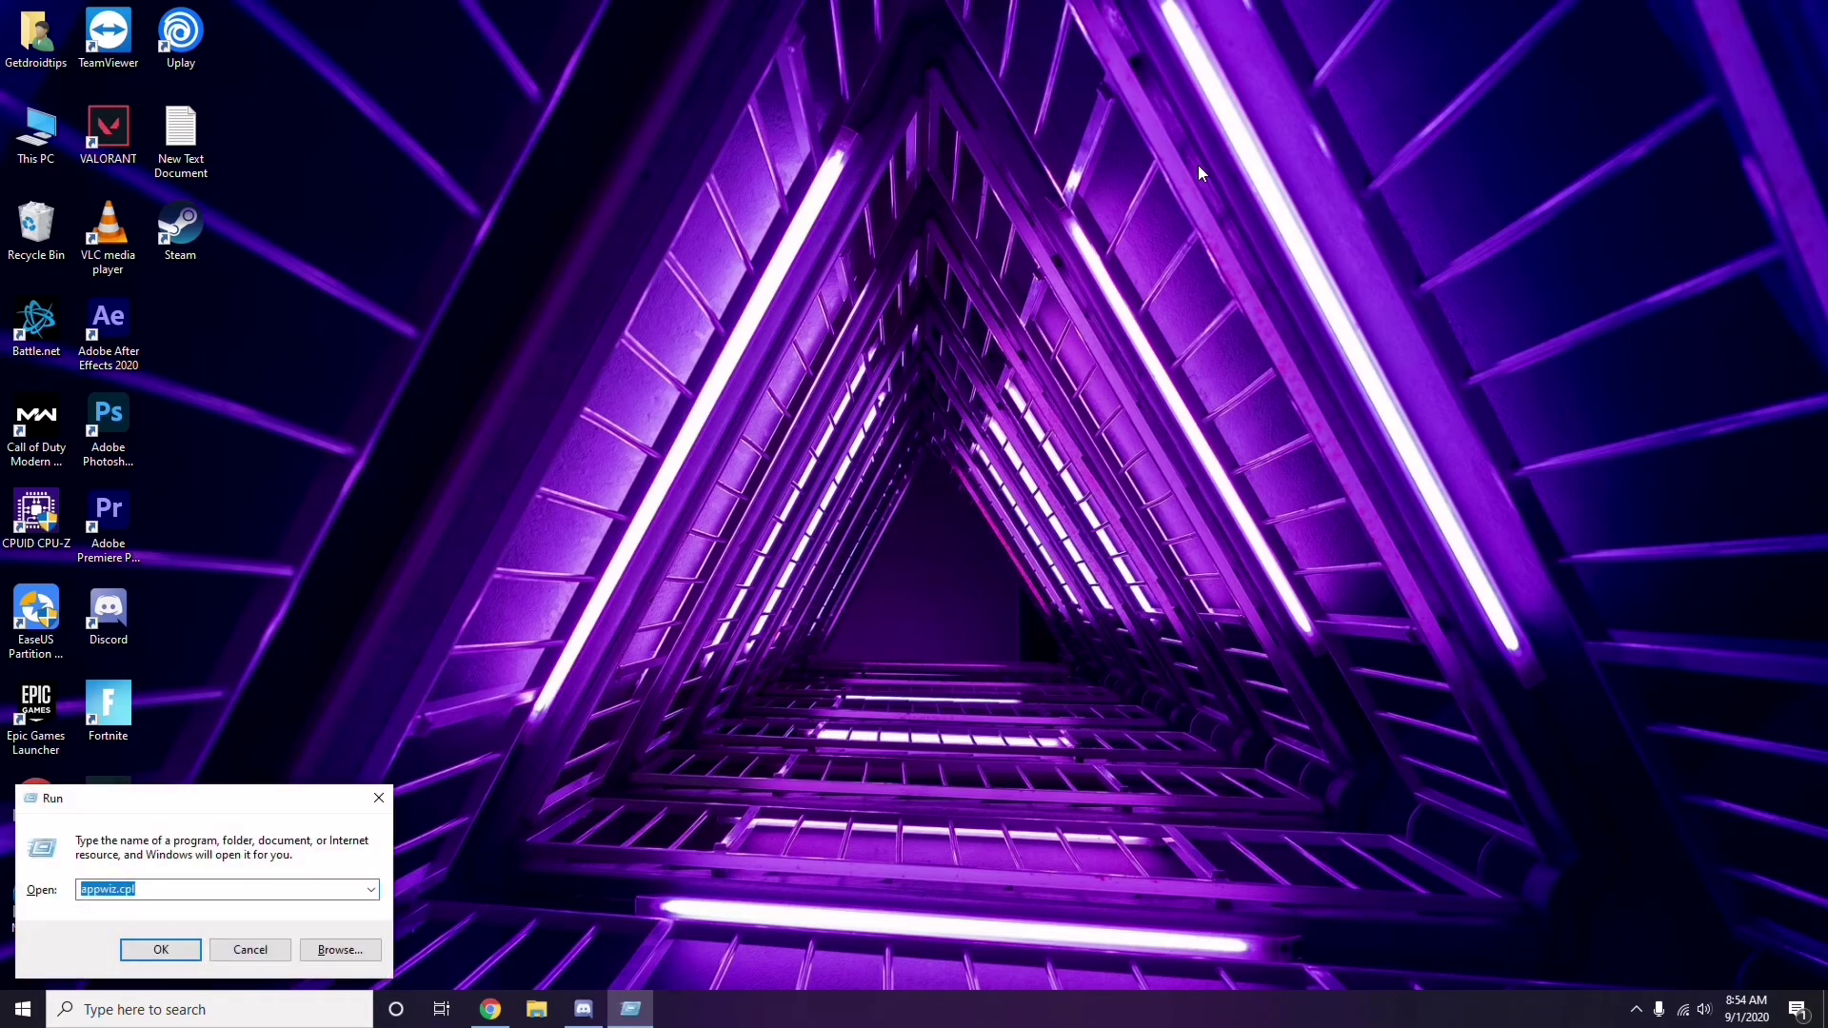
{"action": "key", "text": "BackSpace"}
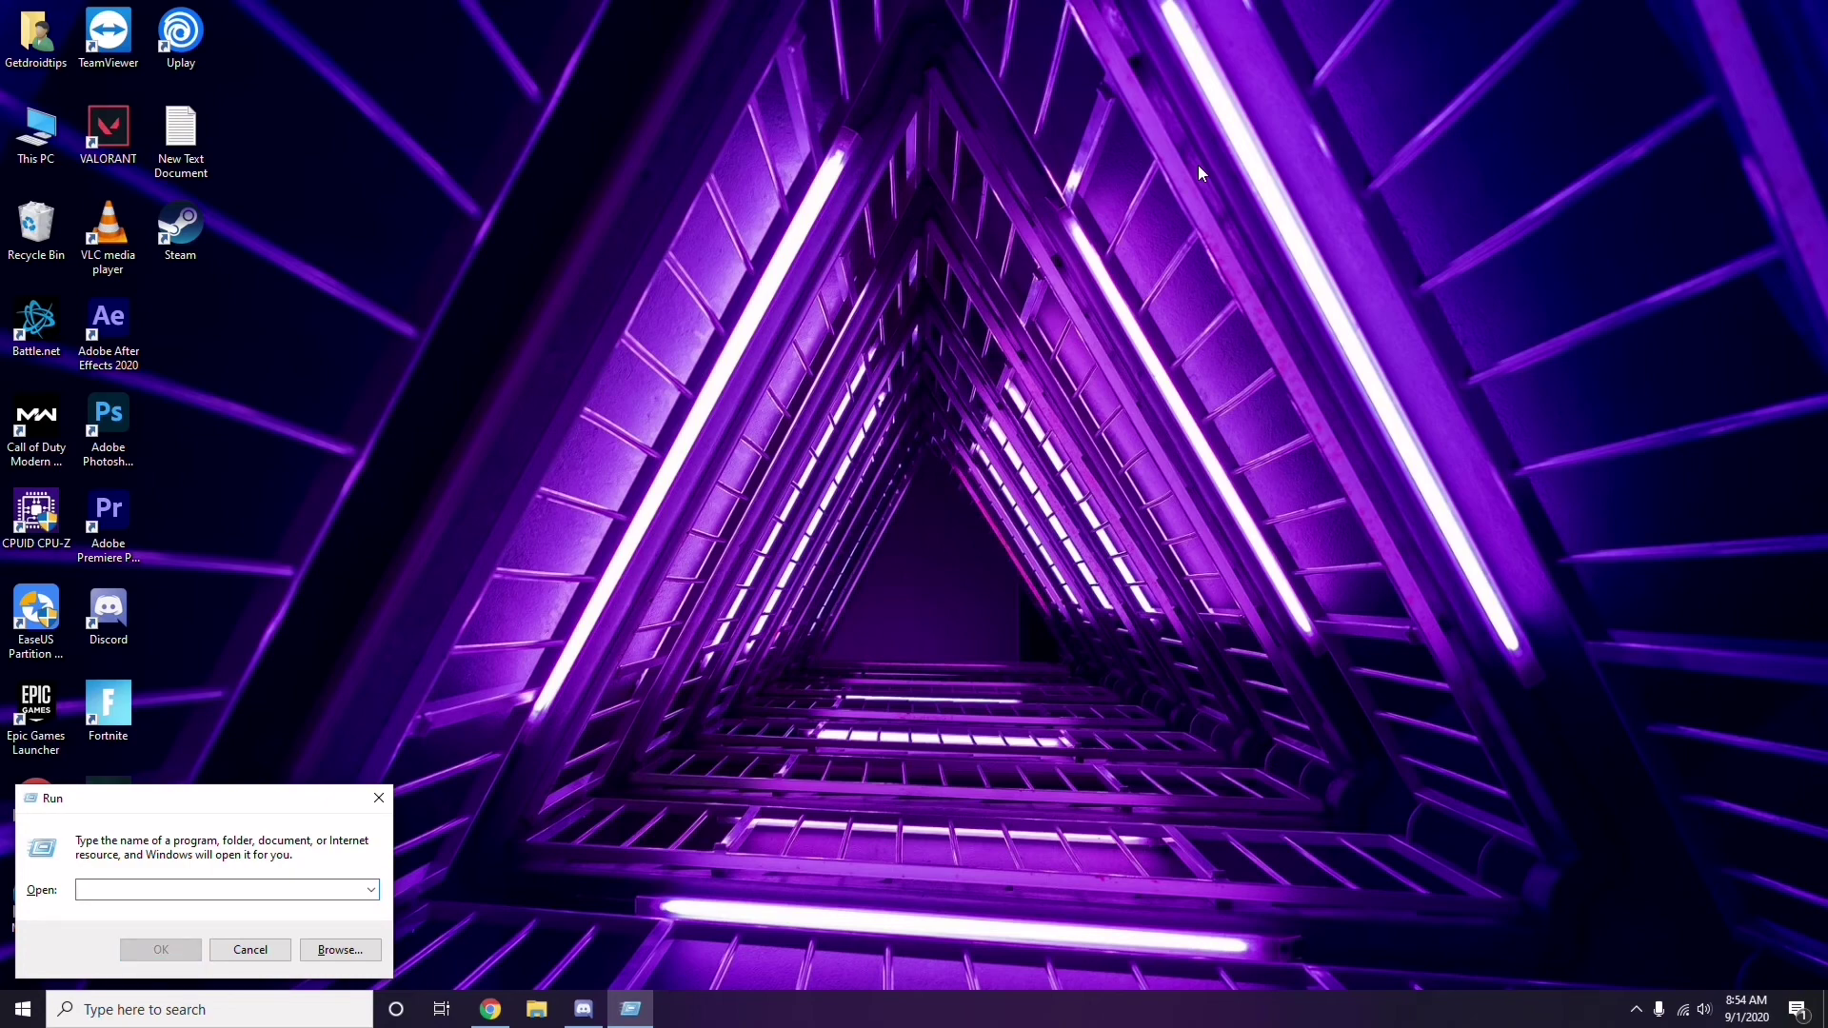
{"action": "type", "text": "%"}
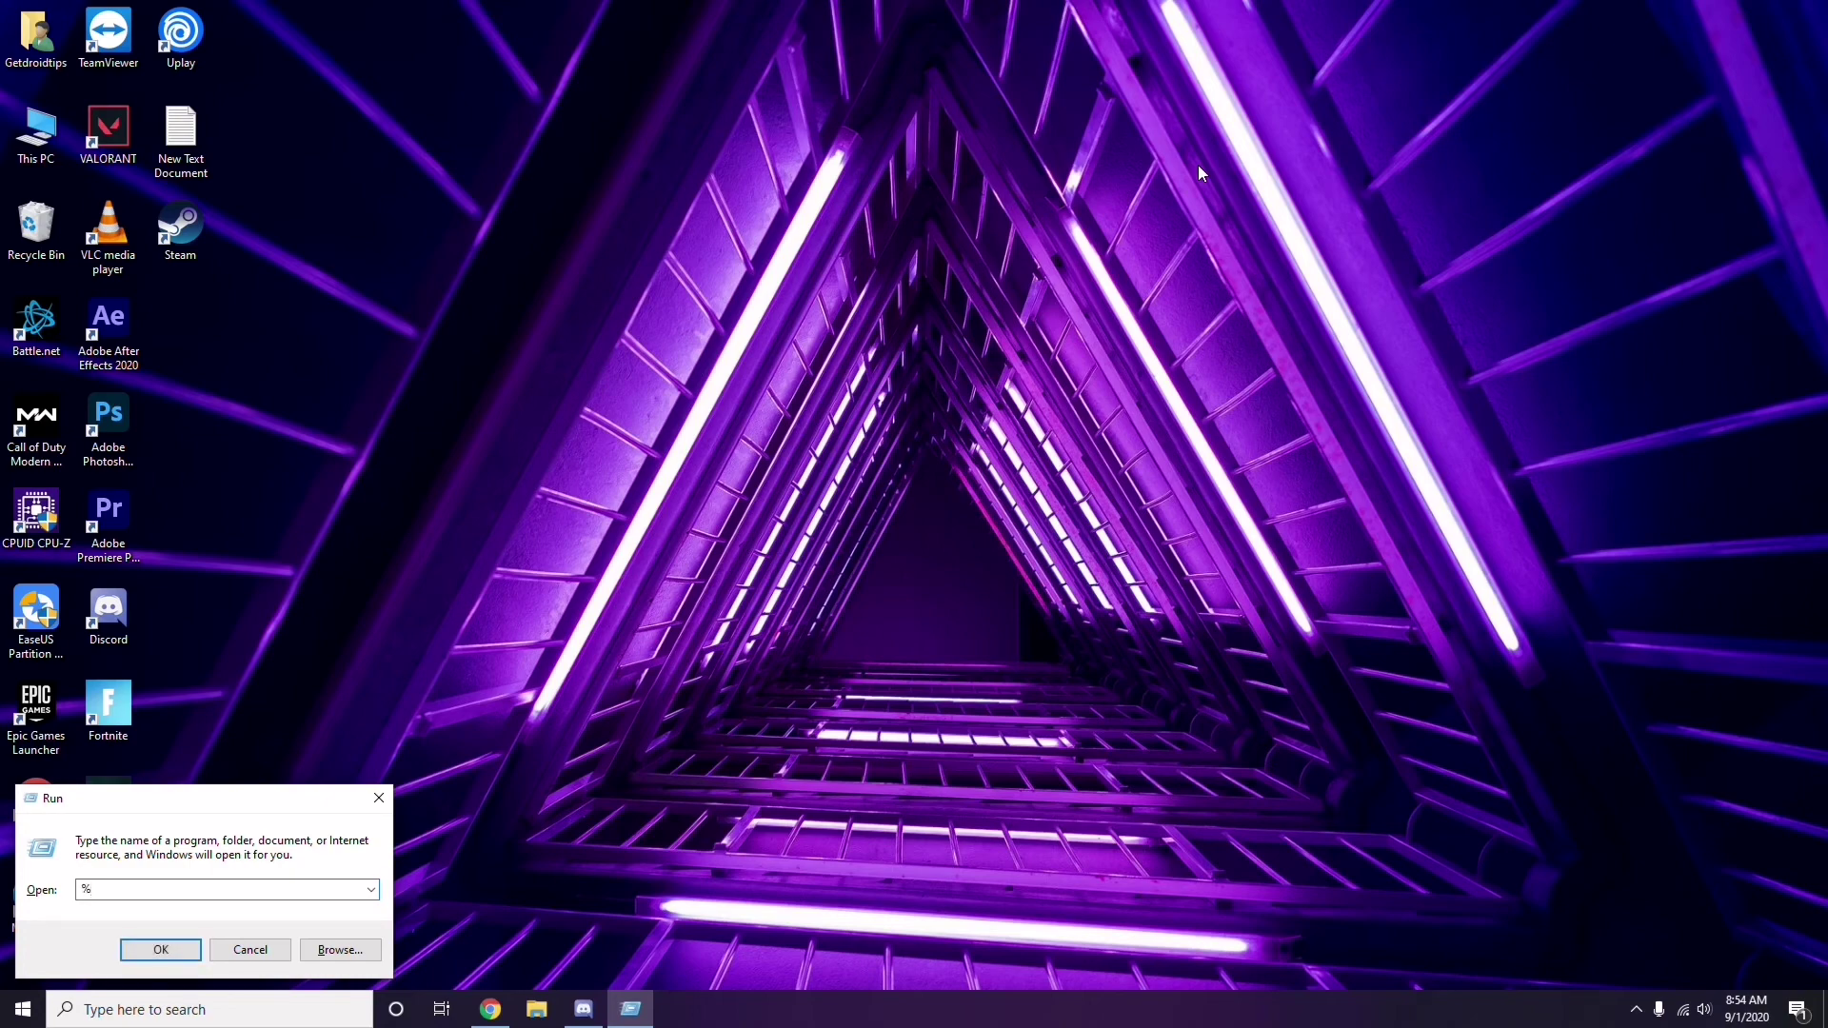
{"action": "type", "text": "temp%"}
{"action": "left_click", "coordinate": [161, 950]}
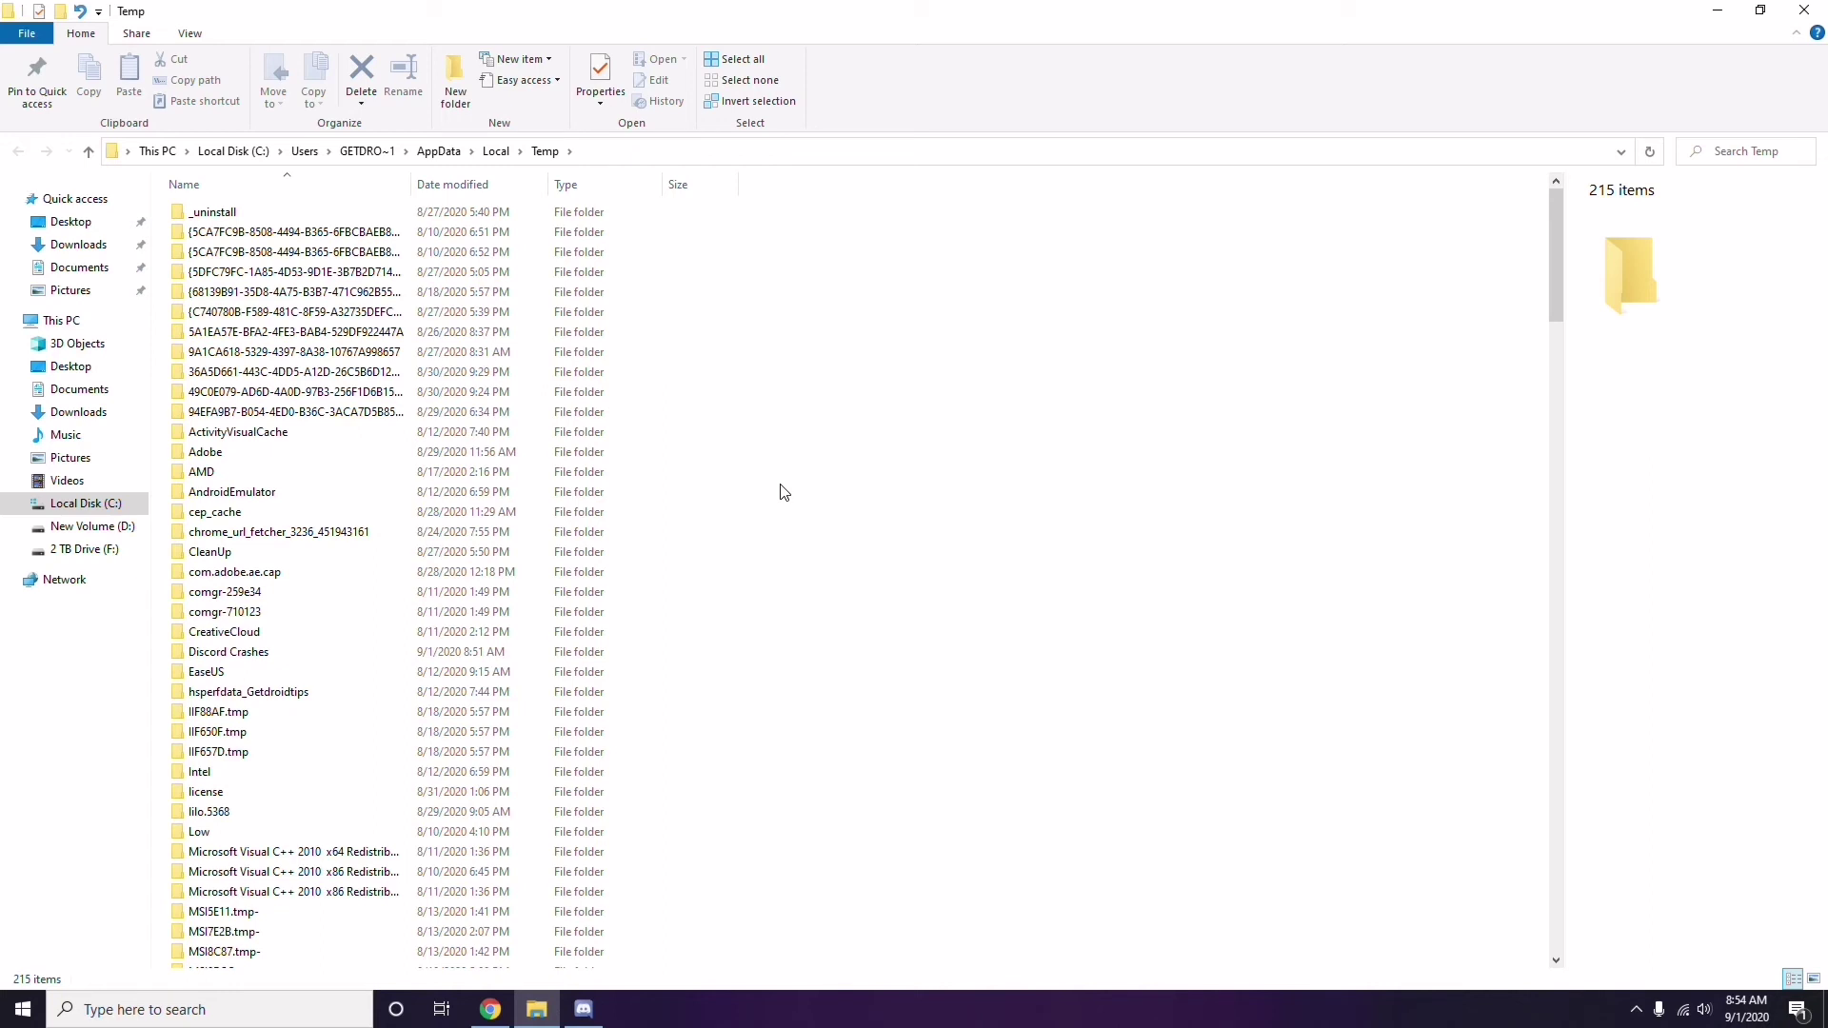
Step: Select all items in the Temp folder, clear the selection, and close the folder
{"action": "key", "text": "ctrl+a"}
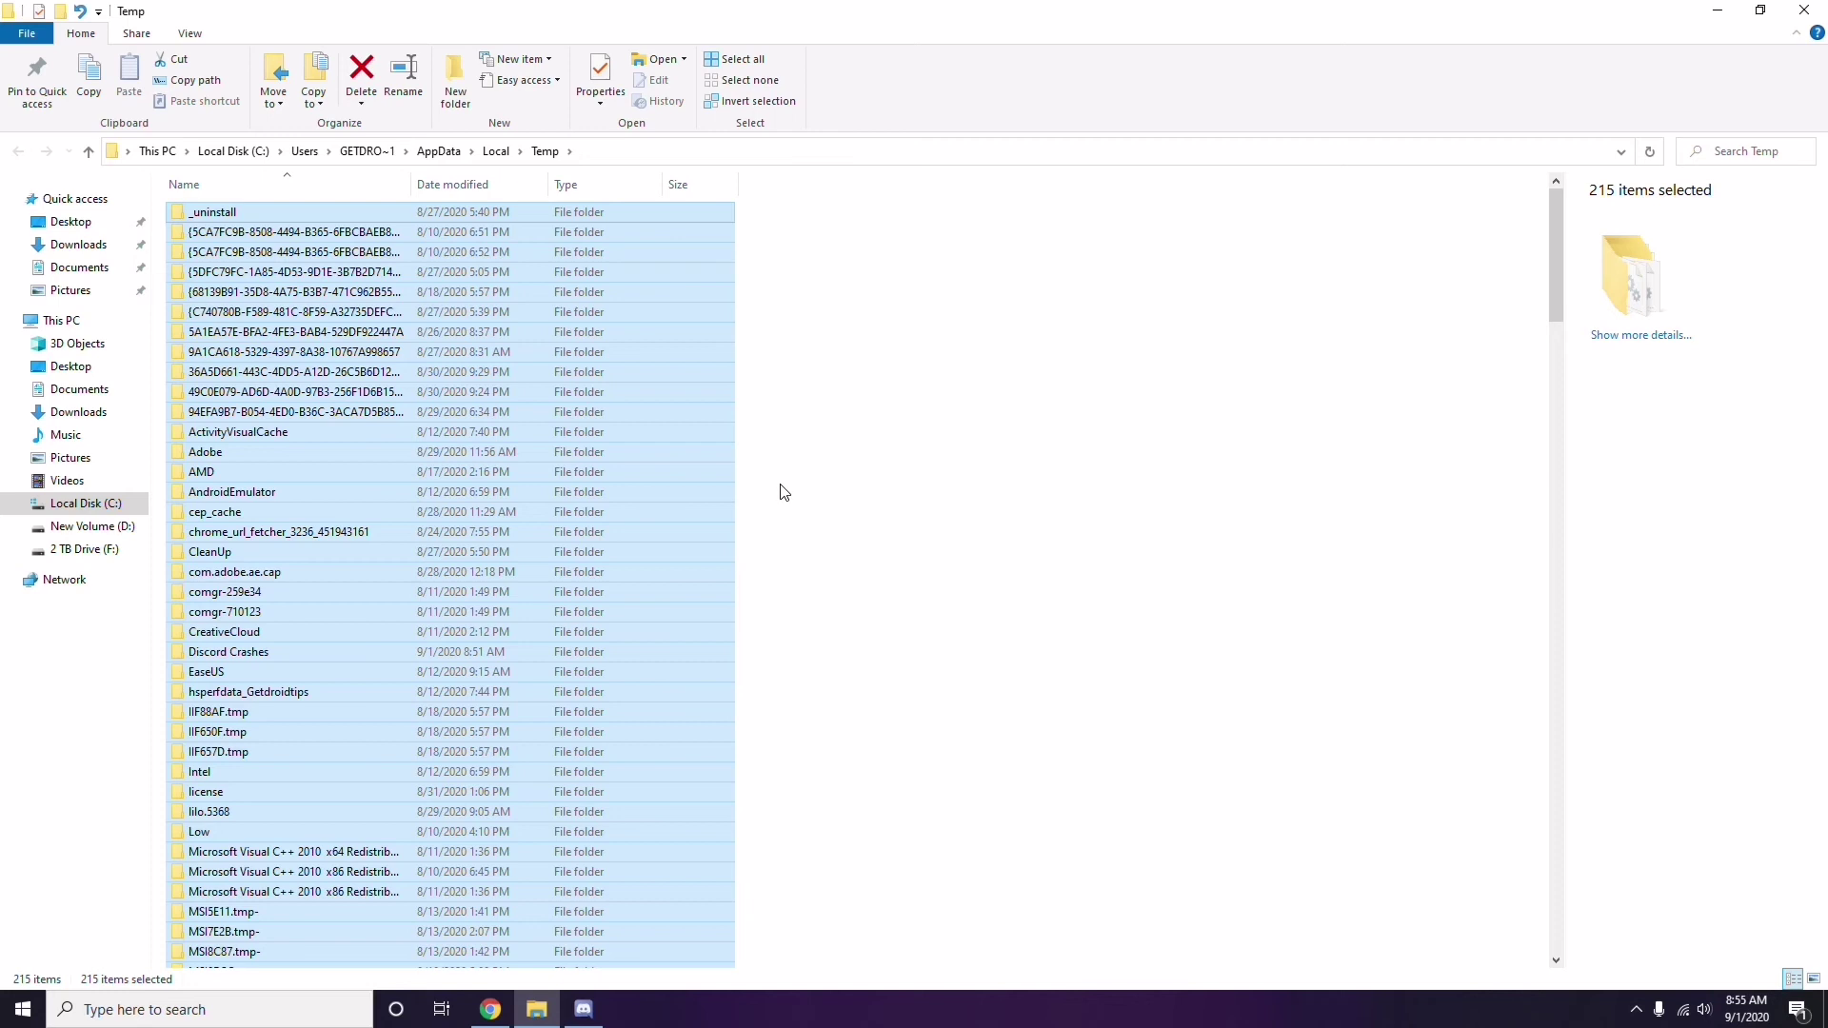
{"action": "left_click", "coordinate": [882, 487]}
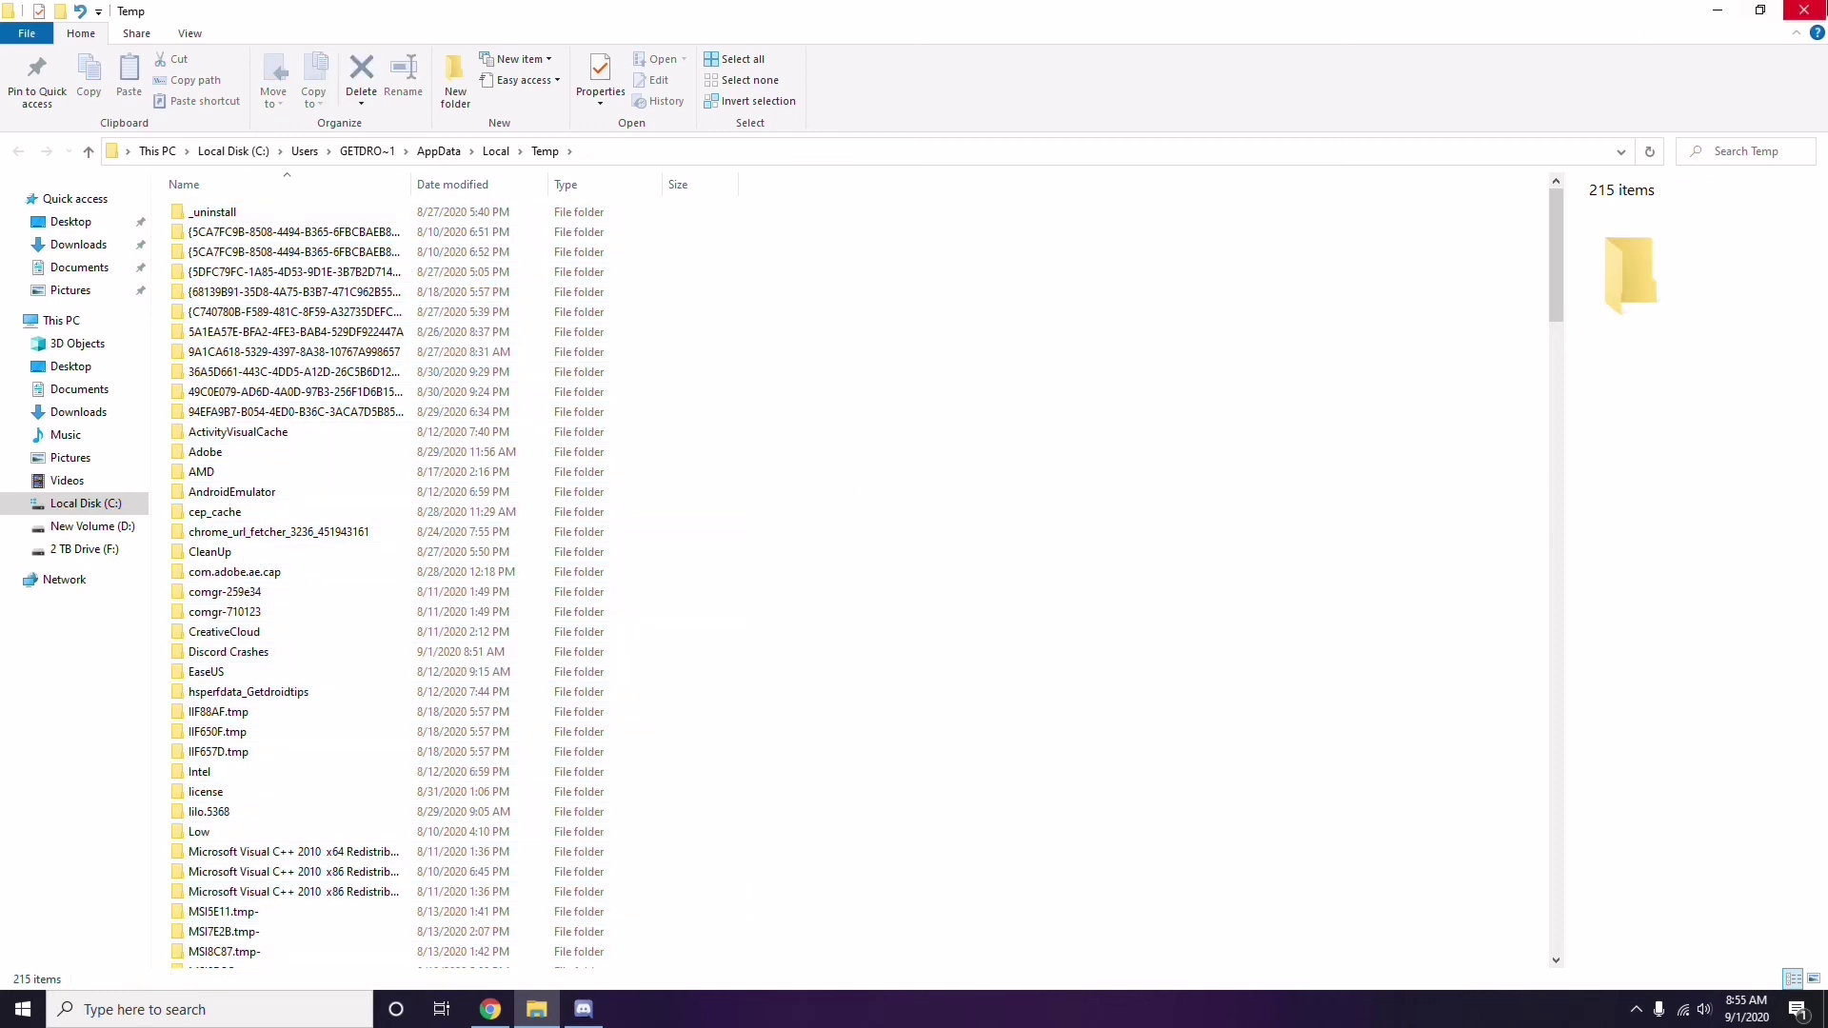
{"action": "left_click", "coordinate": [1803, 12]}
{"action": "right_click", "coordinate": [705, 282]}
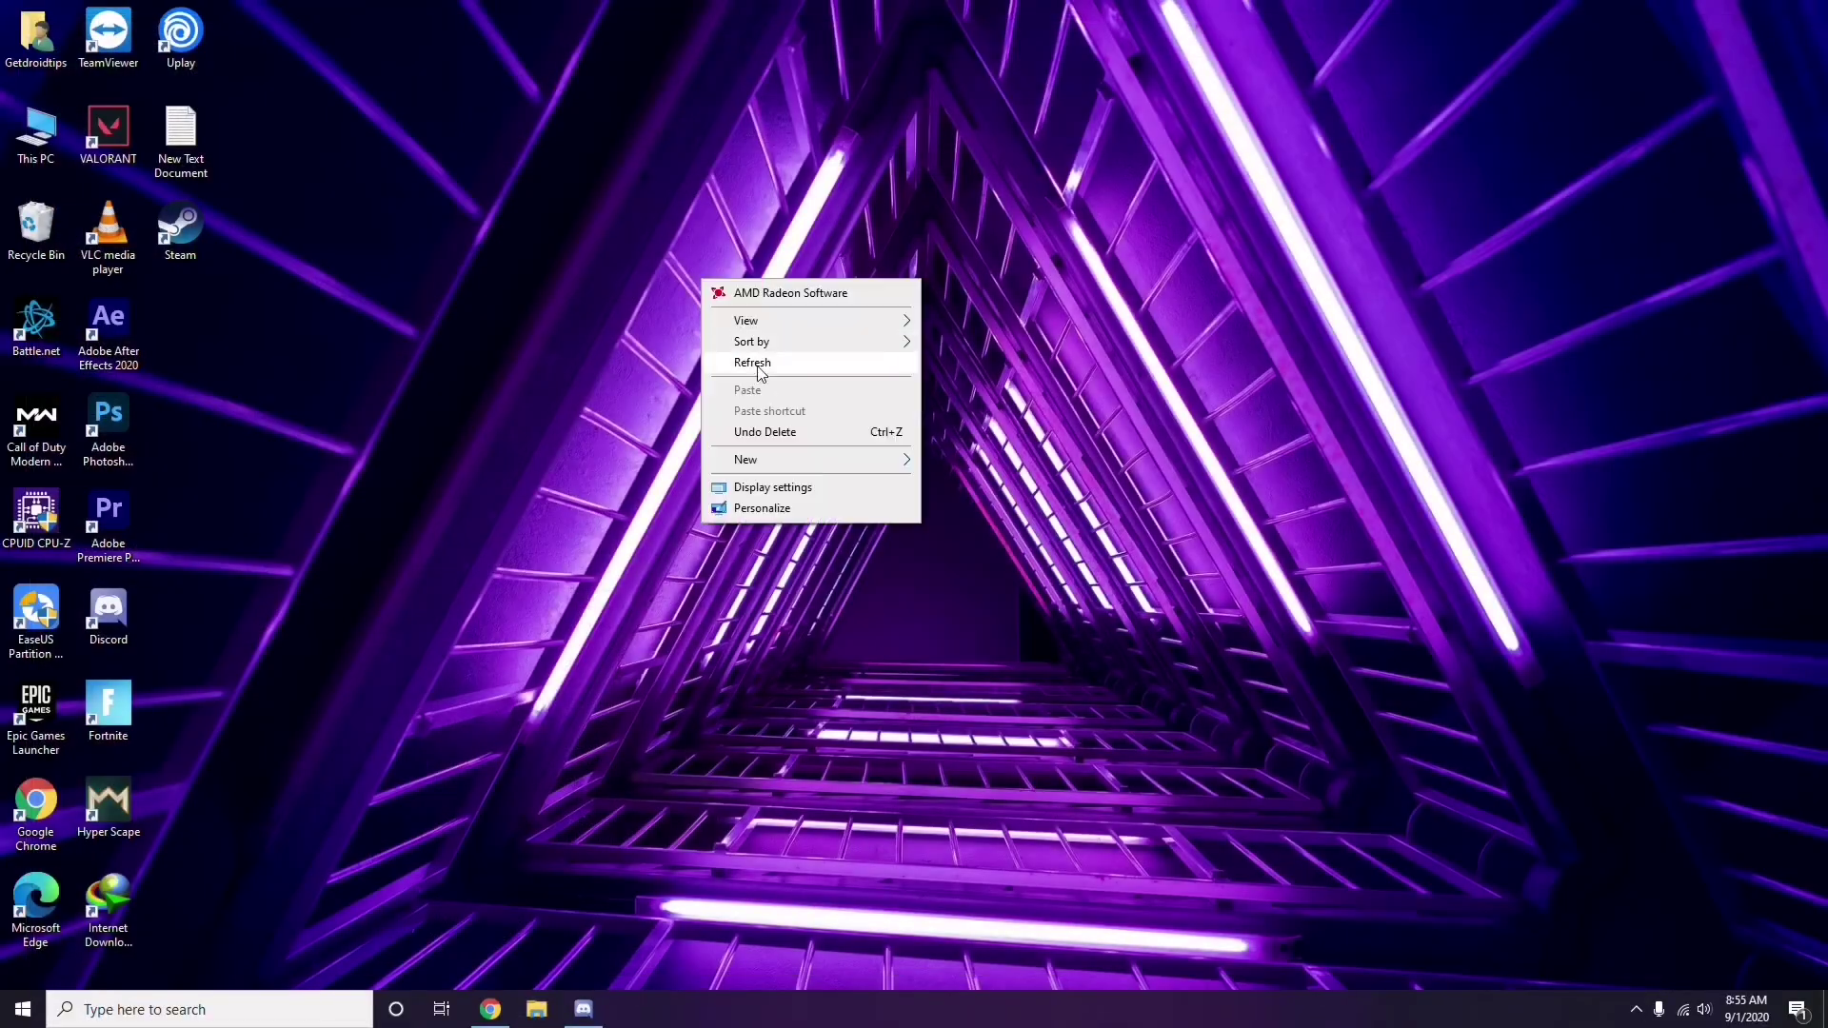
{"action": "left_click", "coordinate": [760, 367]}
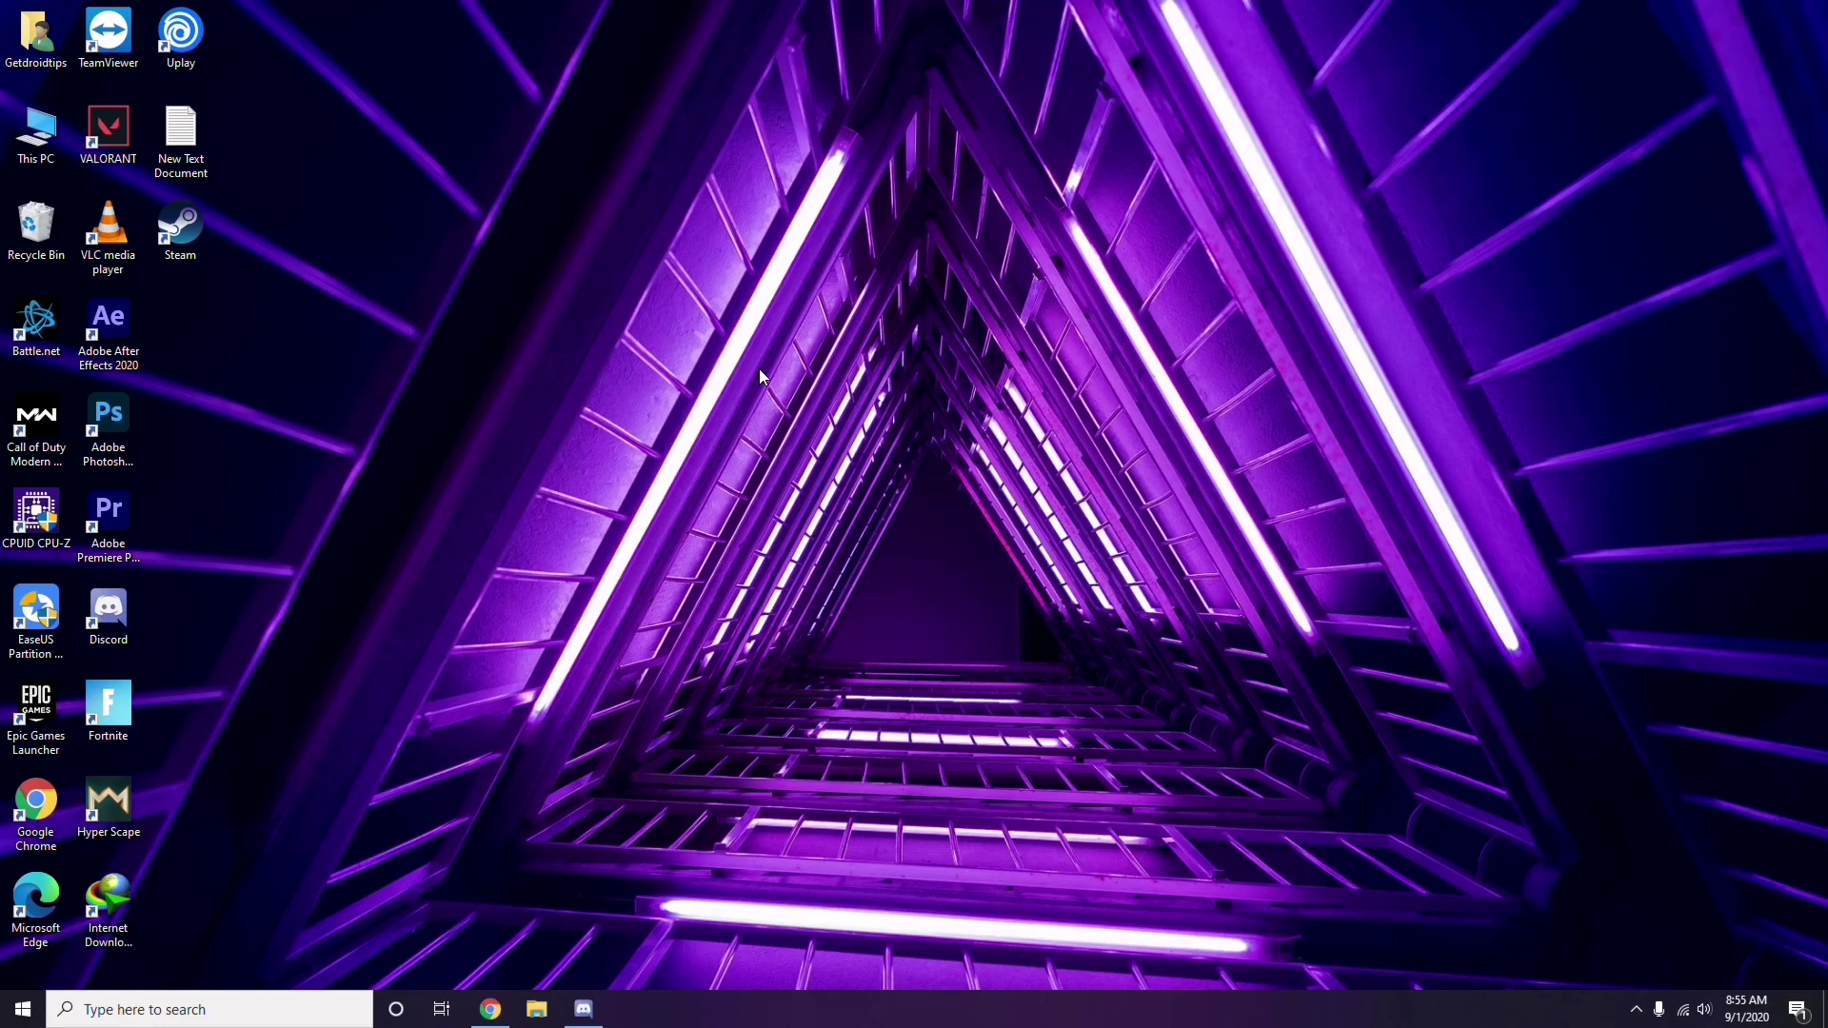
Step: Open AMD Radeon Software from the hidden background apps, check the driver version and update availability, and close it
{"action": "left_click", "coordinate": [1637, 1009]}
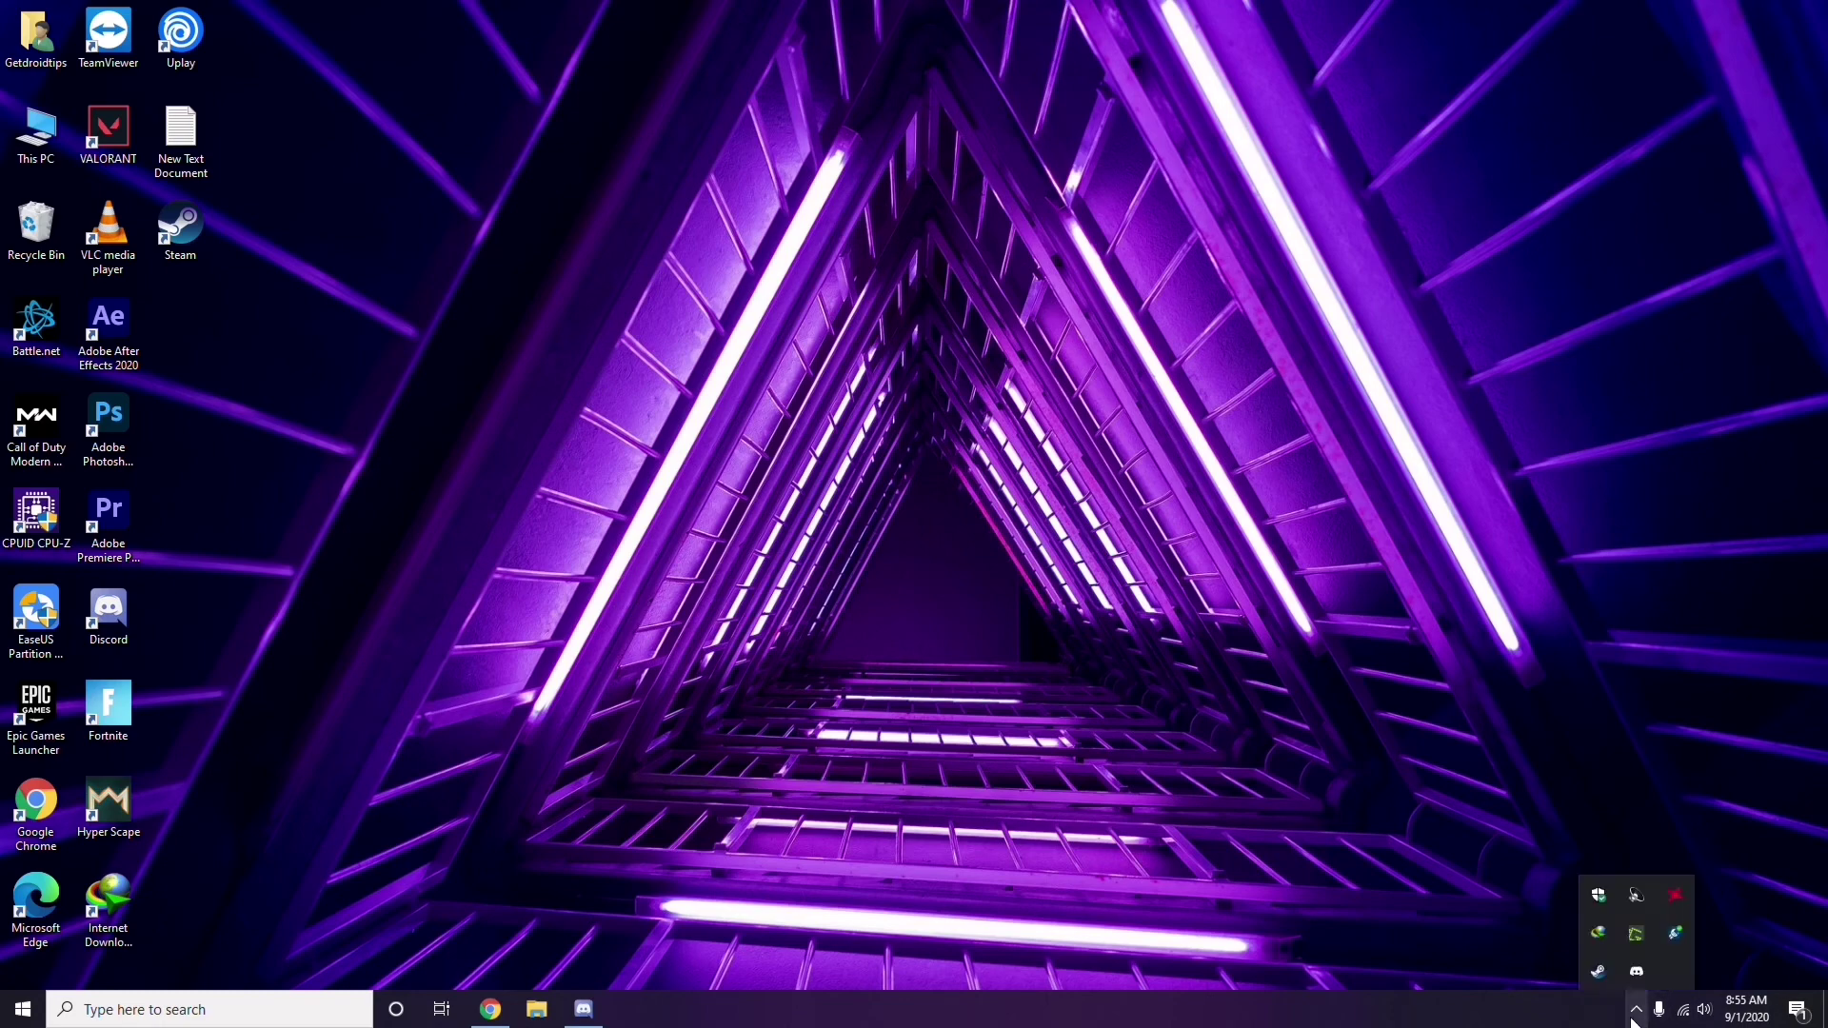
{"action": "left_click", "coordinate": [1676, 896]}
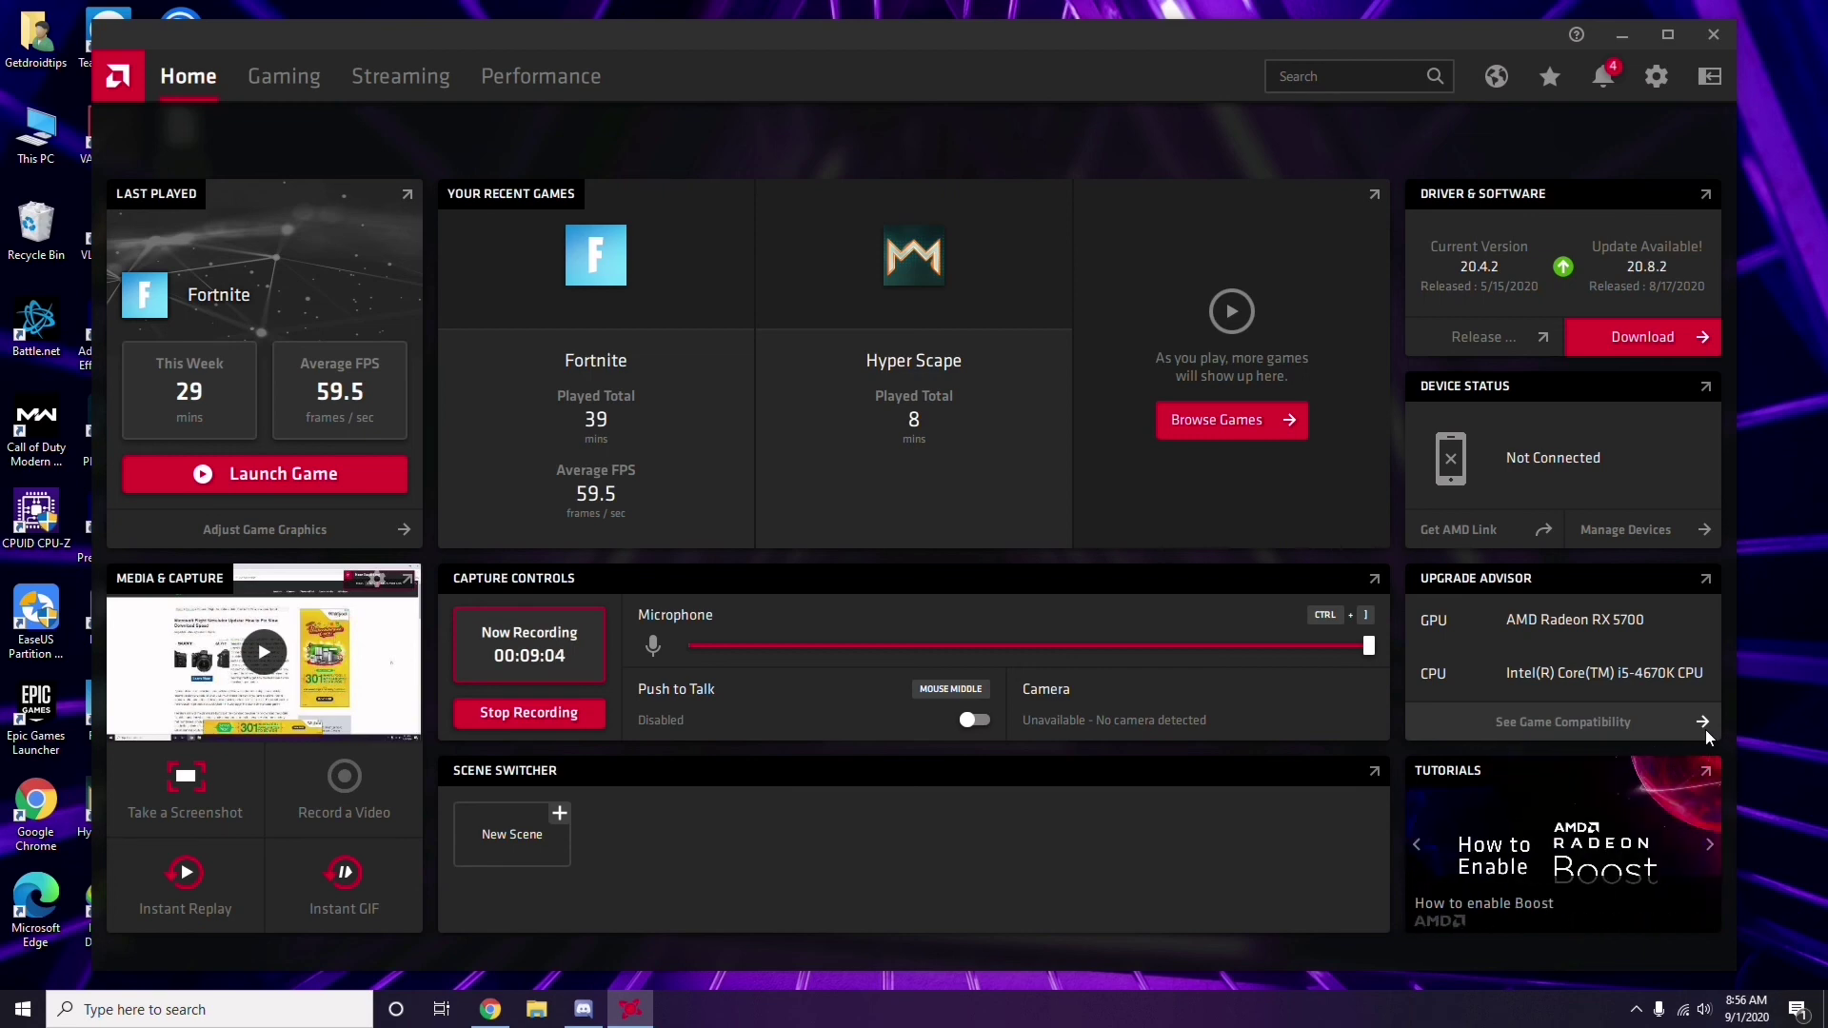
{"action": "left_click", "coordinate": [1721, 40]}
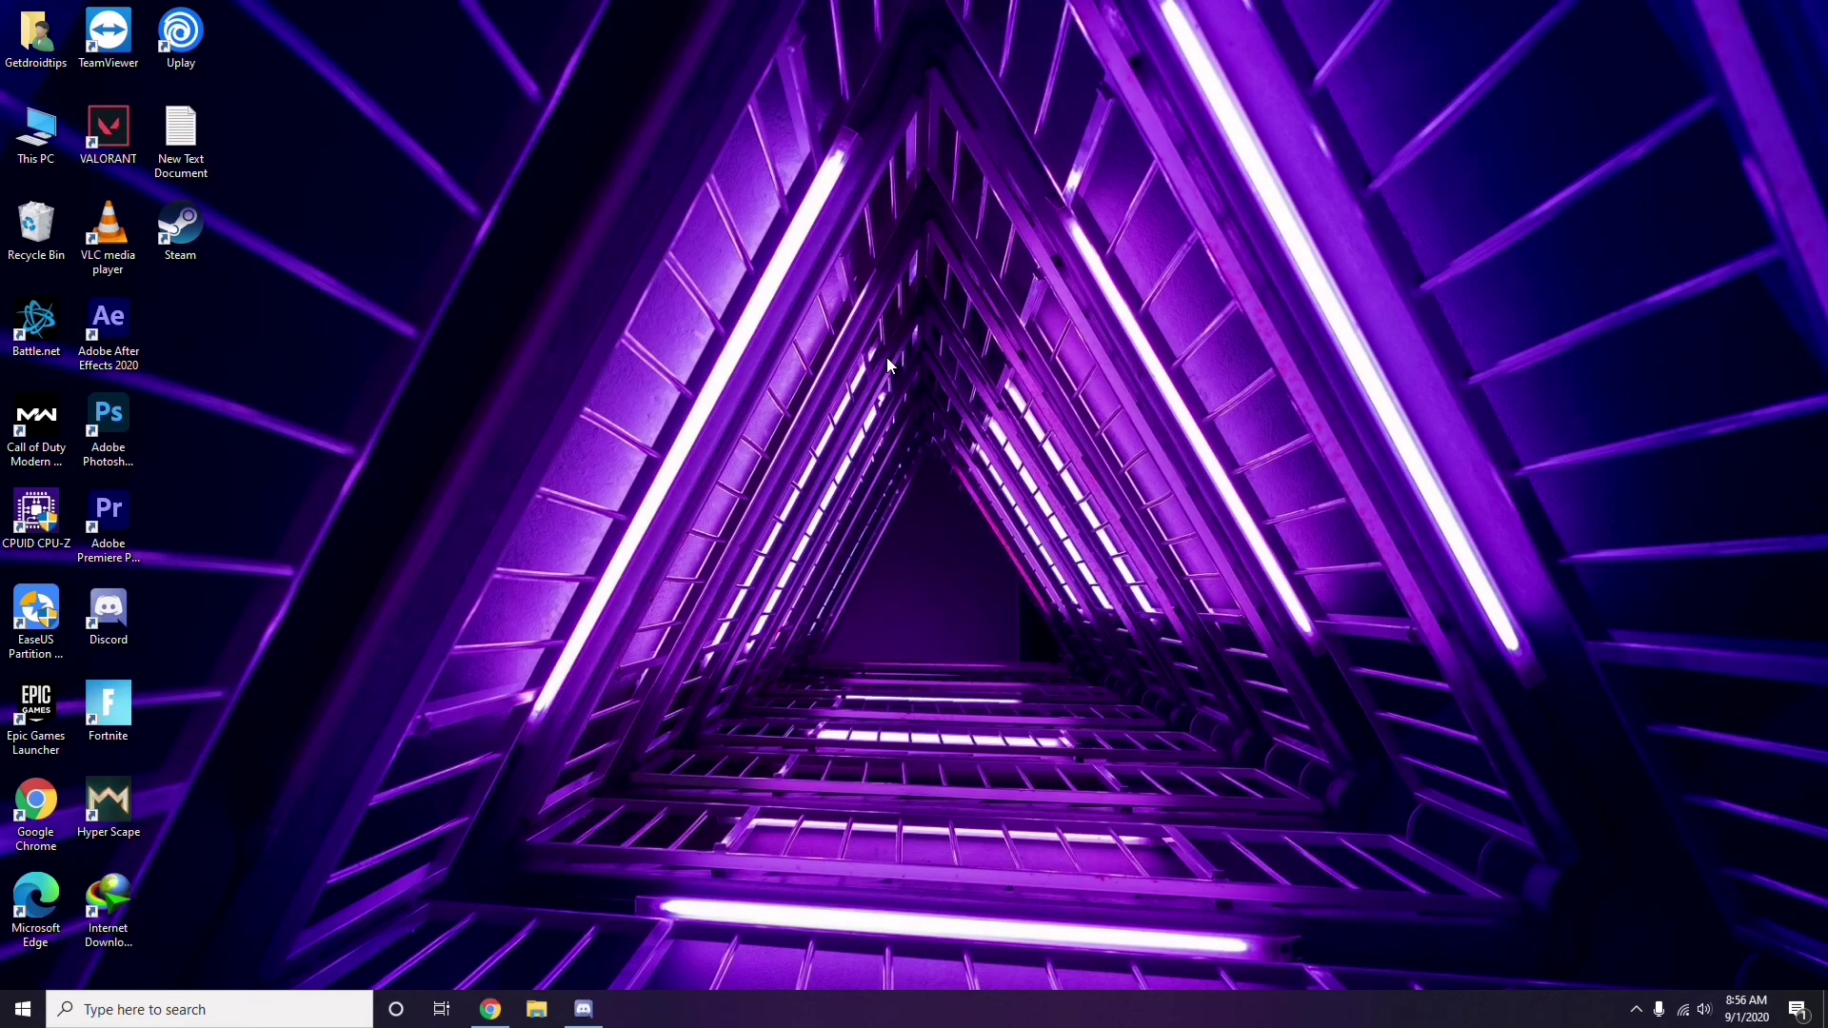
{"action": "left_click", "coordinate": [25, 1012]}
{"action": "left_click", "coordinate": [822, 706]}
{"action": "right_click", "coordinate": [502, 437]}
{"action": "left_click", "coordinate": [558, 522]}
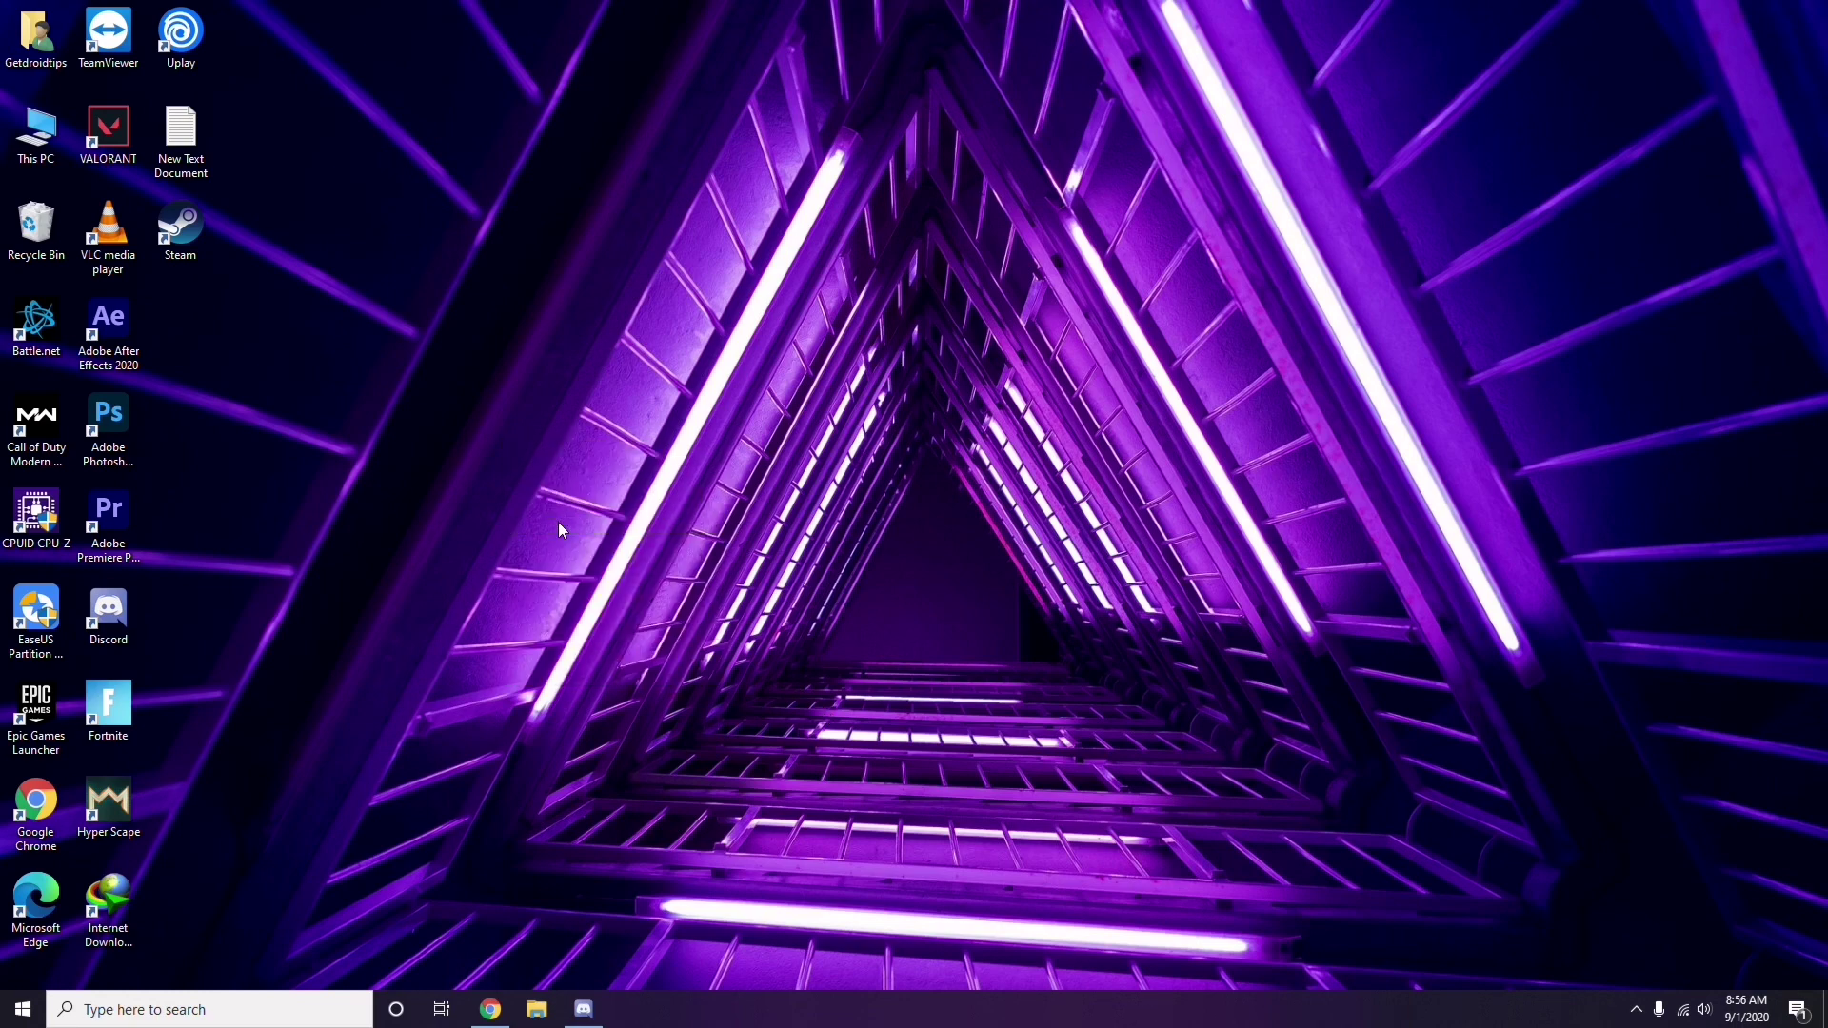